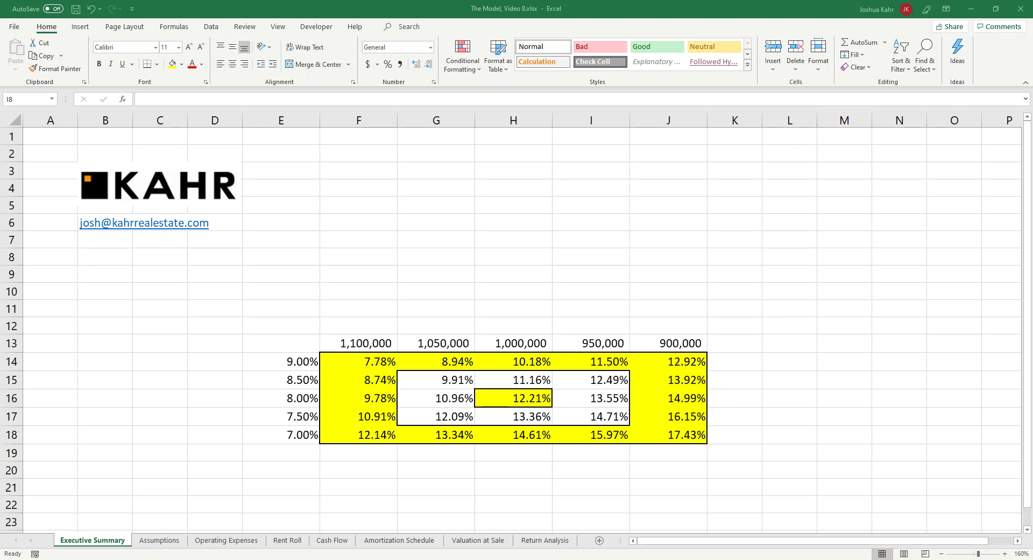
# - Open the Rent Roll sheet and review the new-lease rent, the downtime and the weighted downtime formula
pyautogui.click(667, 273)
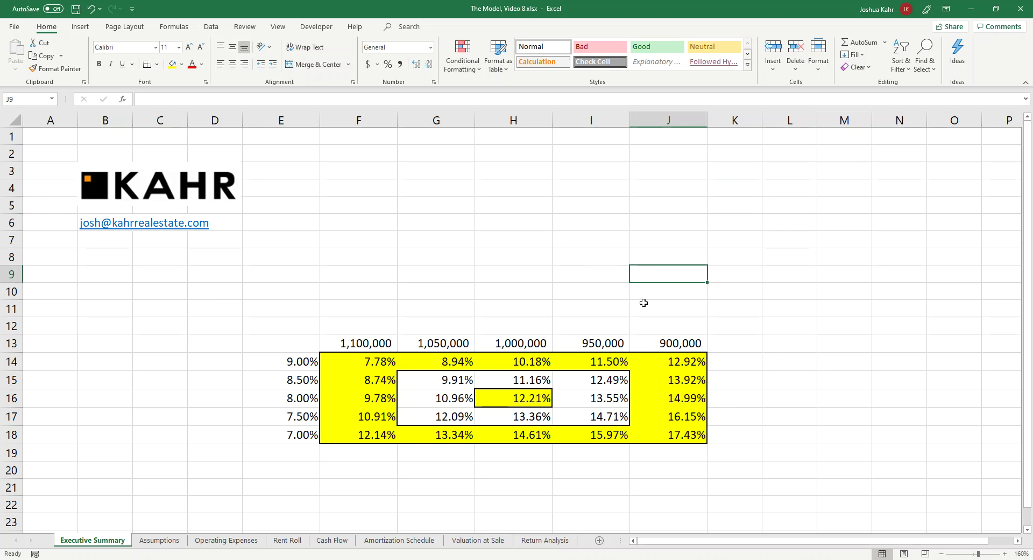
pyautogui.click(287, 539)
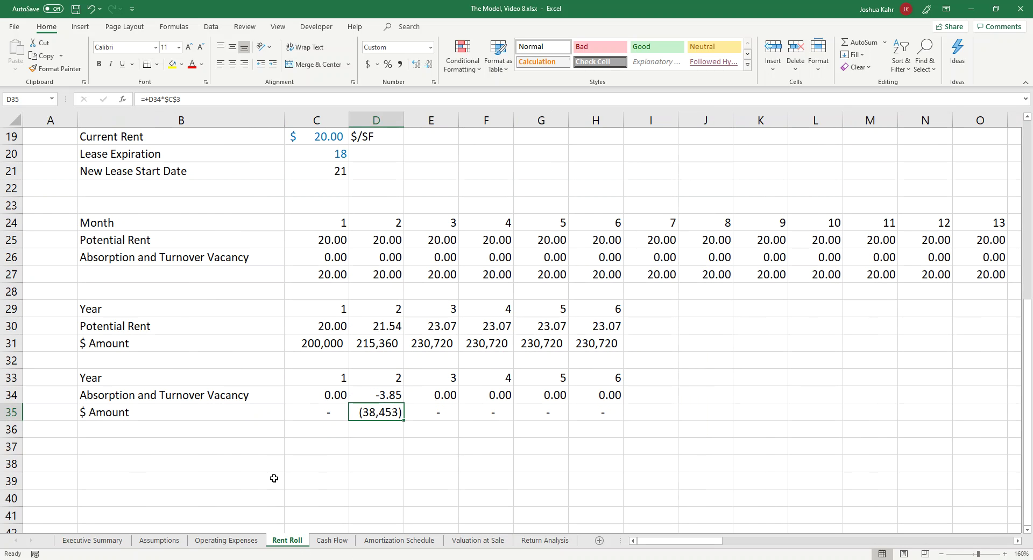
pyautogui.click(259, 362)
pyautogui.scroll(3, 265, 362)
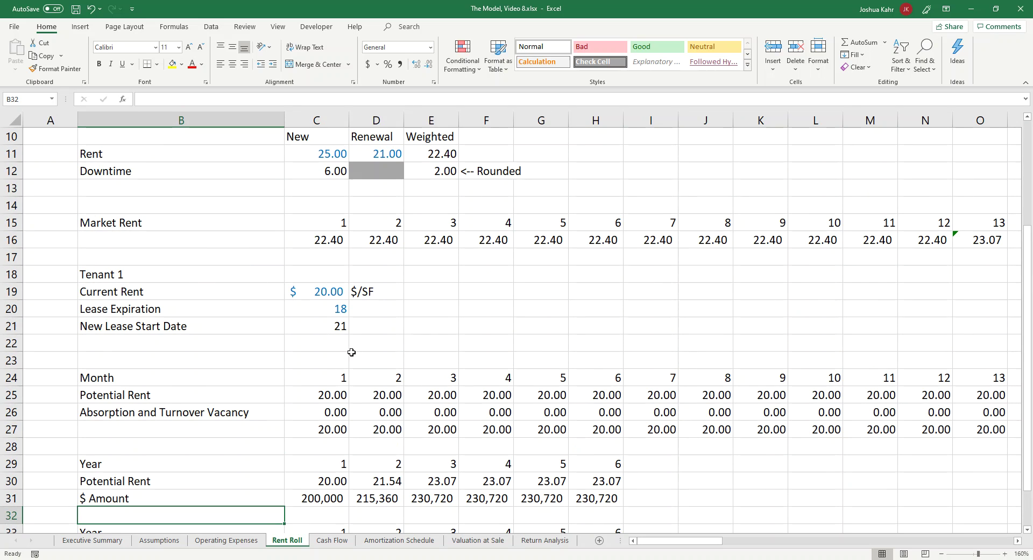
pyautogui.scroll(2, 406, 323)
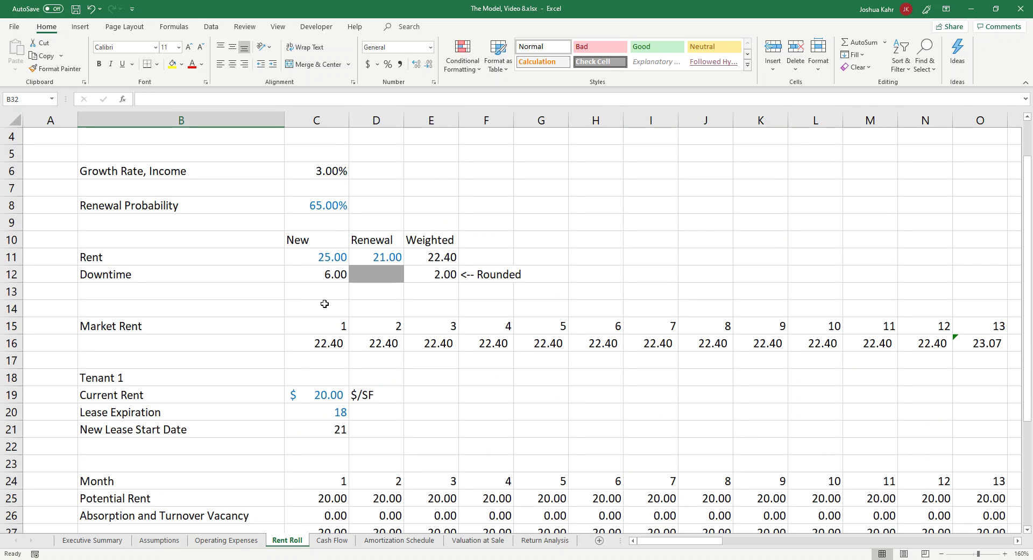
pyautogui.click(326, 256)
pyautogui.click(323, 278)
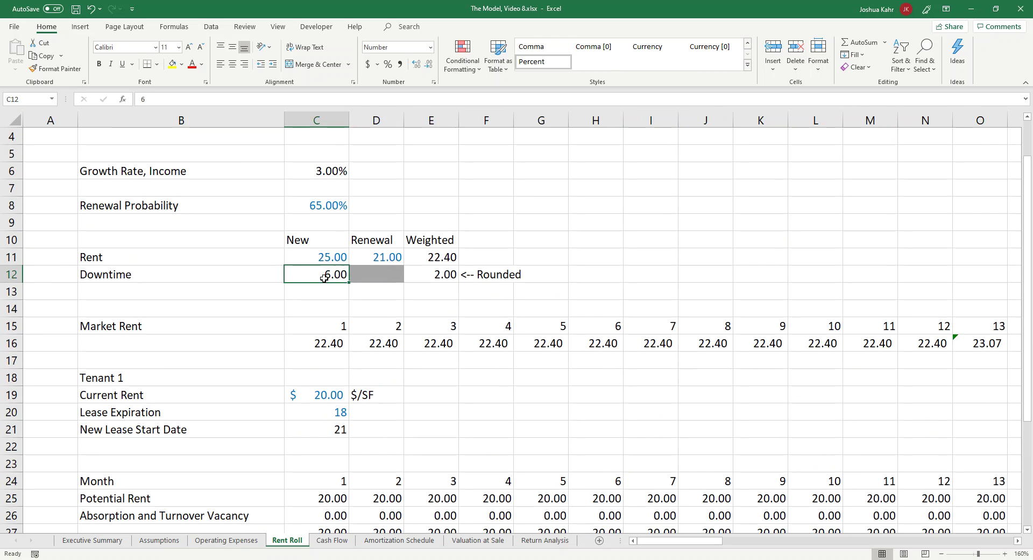
pyautogui.click(431, 273)
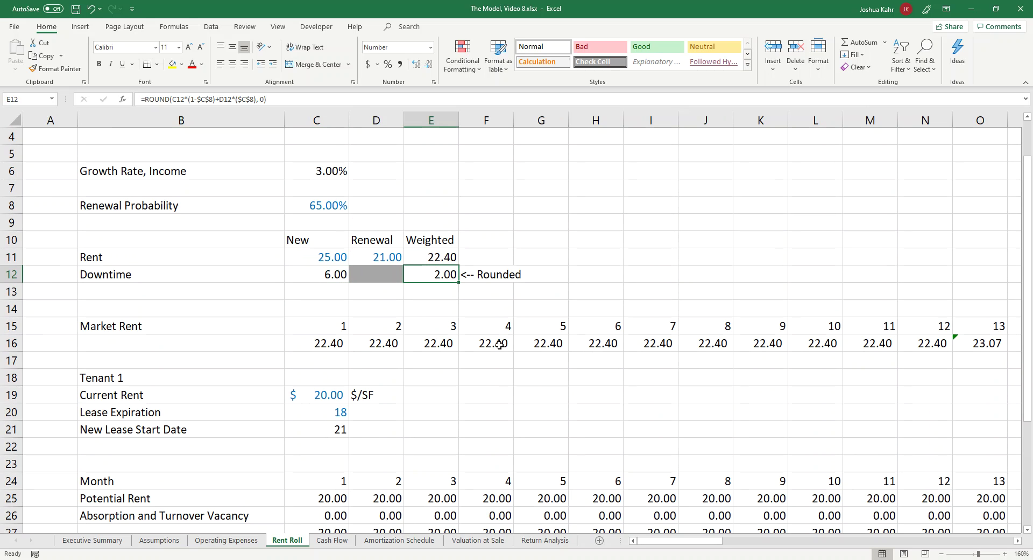
# - Examine the monthly Potential Rent and Absorption and Turnover Vacancy rows around month 19, just after the lease expires
pyautogui.scroll(-1, 500, 346)
pyautogui.scroll(-2, 499, 346)
pyautogui.click(847, 376)
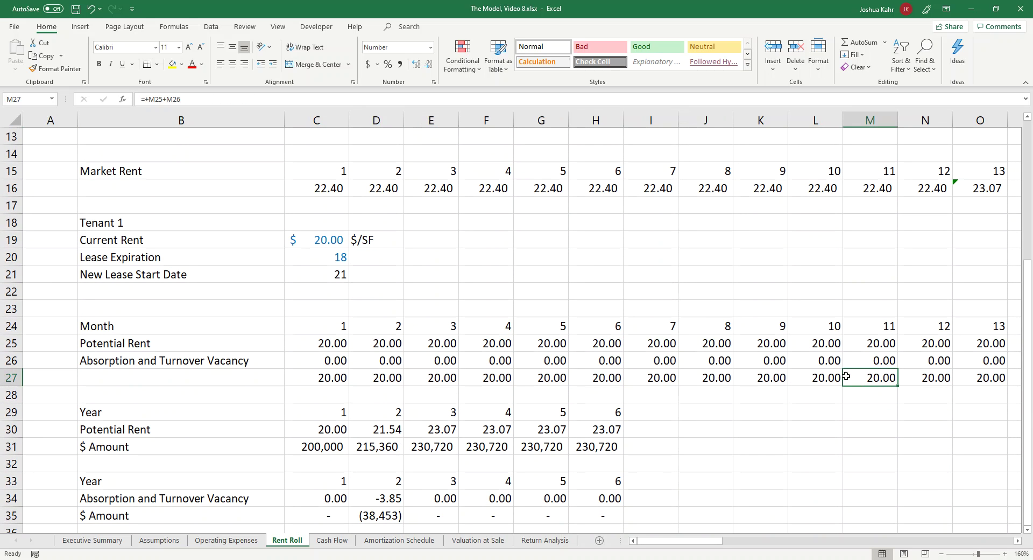
pyautogui.press('Right')
pyautogui.press('Right')
pyautogui.press('Right')
pyautogui.press('Right')
pyautogui.press('Right')
pyautogui.press('Right')
pyautogui.press('Right')
pyautogui.press('Right')
pyautogui.press('Right')
pyautogui.press('Right')
pyautogui.press('Right')
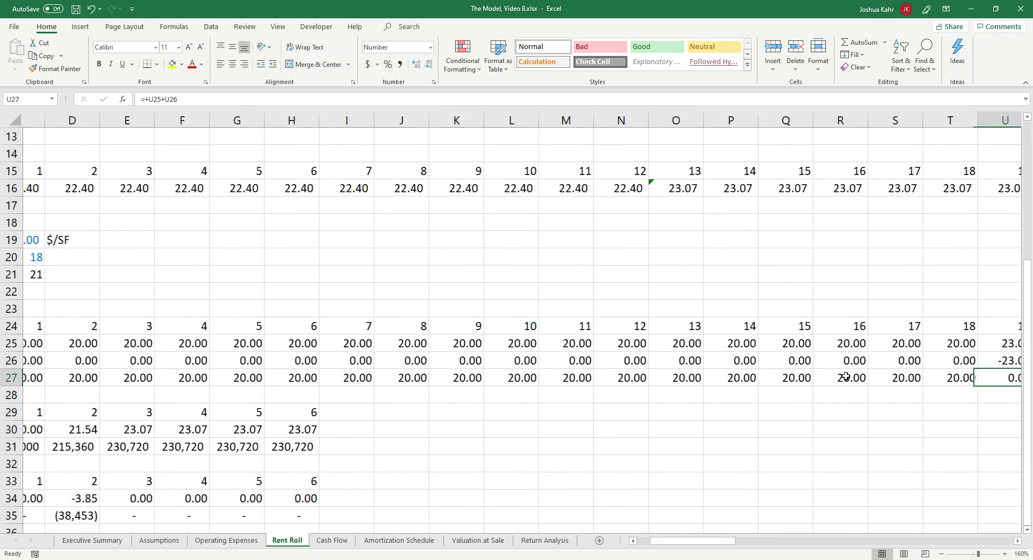
pyautogui.press('Left')
pyautogui.press('Left')
pyautogui.press('Left')
pyautogui.press('Up')
pyautogui.press('Up')
pyautogui.press('Up')
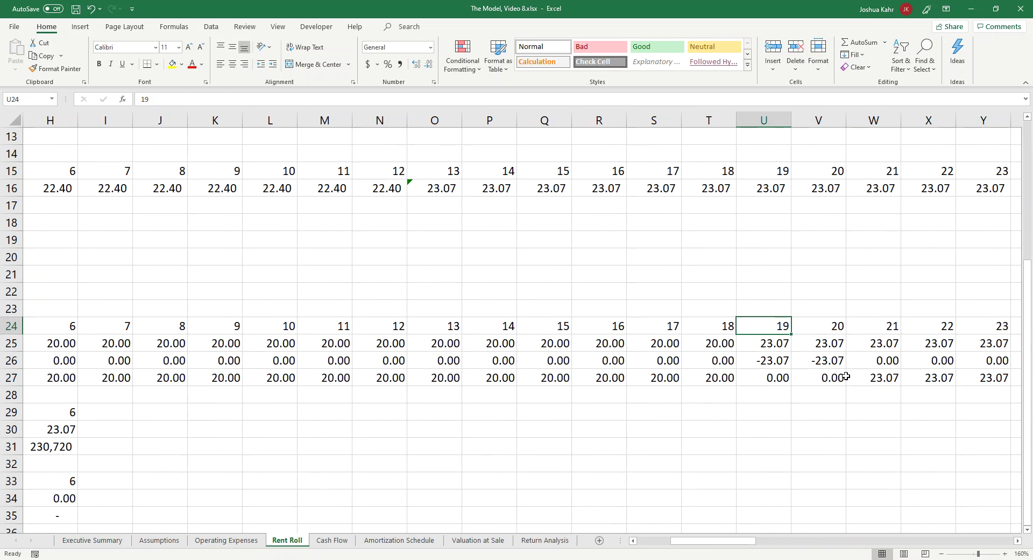
# - Label the row below Downtime in B13 as Free Rent
pyautogui.press('Left')
pyautogui.press('Left')
pyautogui.press('Left')
pyautogui.press('Left')
pyautogui.press('Left')
pyautogui.press('Left')
pyautogui.press('Left')
pyautogui.press('Left')
pyautogui.press('Left')
pyautogui.press('Left')
pyautogui.press('Left')
pyautogui.press('Left')
pyautogui.press('Left')
pyautogui.press('Left')
pyautogui.press('Left')
pyautogui.press('Left')
pyautogui.press('Left')
pyautogui.press('Left')
pyautogui.press('Left')
pyautogui.press('Left')
pyautogui.press('Up')
pyautogui.press('Up')
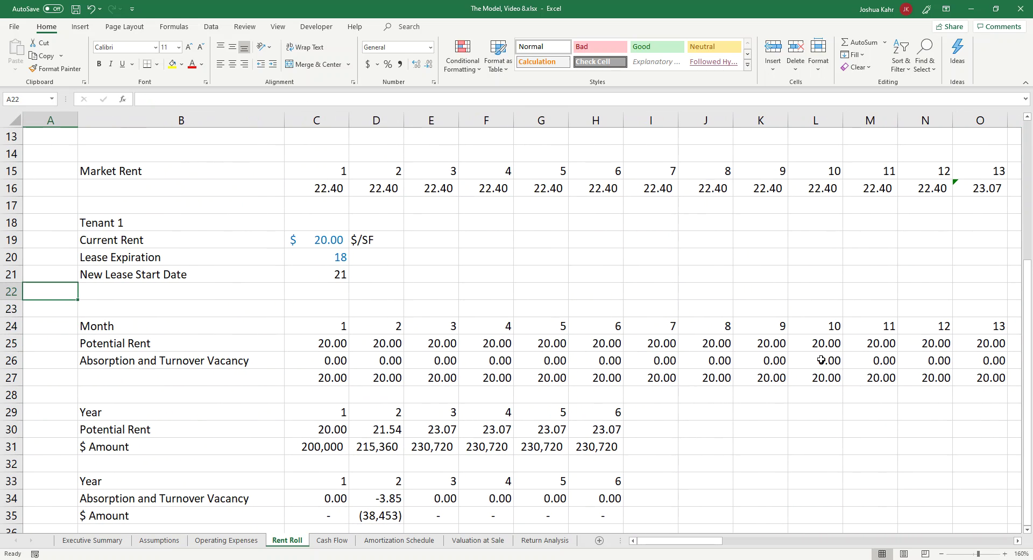
pyautogui.scroll(3, 839, 371)
pyautogui.click(169, 291)
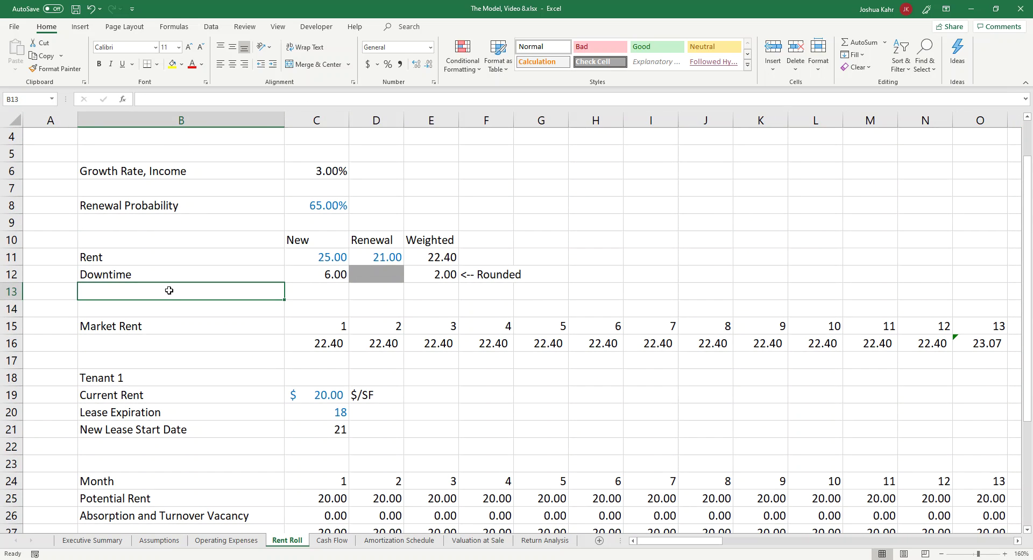
pyautogui.write('Fre')
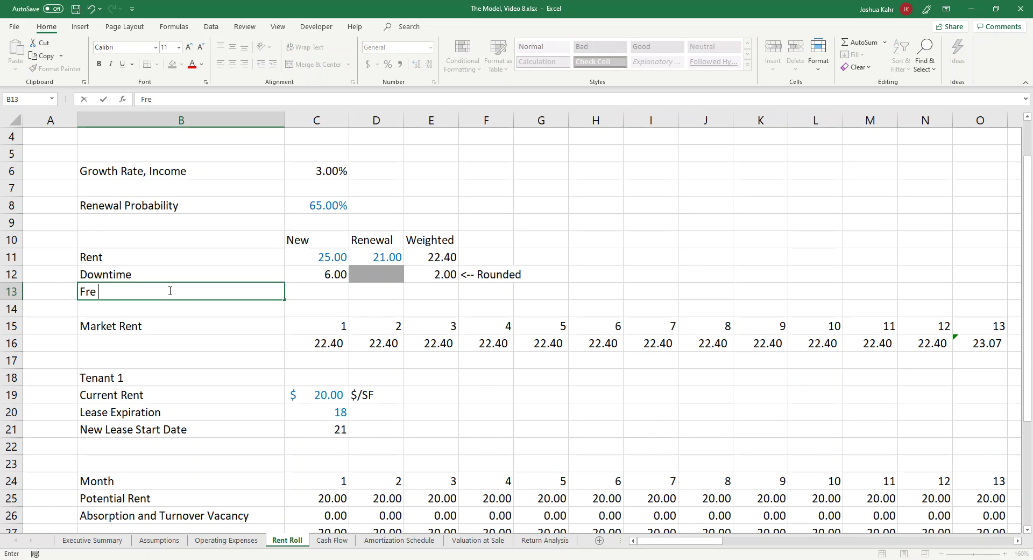
pyautogui.write('e Rent')
pyautogui.press('Tab')
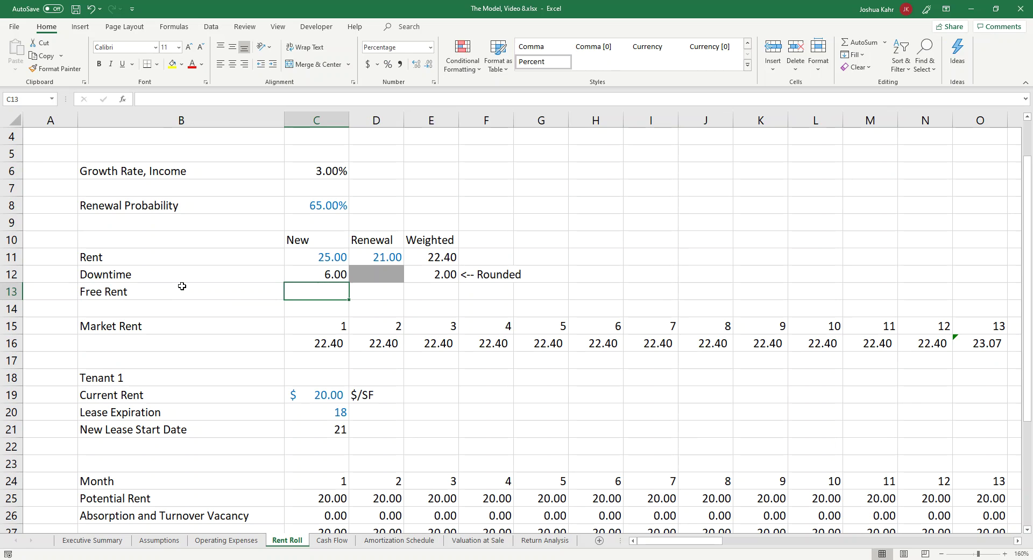
# - Enter free rent of 3 for New in two-decimal number format and 0 for Renewal in comma style
pyautogui.write('3%')
pyautogui.press('BackSpace')
pyautogui.hotkey('ctrl', 'Return')
pyautogui.hotkey('ctrl', 'shift', '1')
pyautogui.press('Right')
pyautogui.write('0')
pyautogui.press('Return')
pyautogui.press('Up')
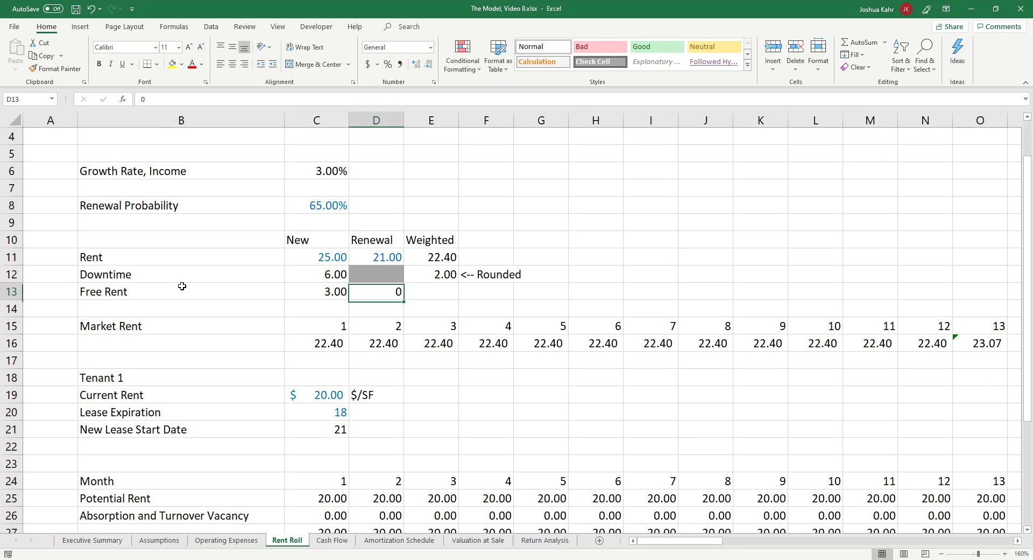
pyautogui.click(400, 64)
# - Copy the weighted rent formula from E11 into the Free Rent row at E13 and check its references
pyautogui.click(437, 293)
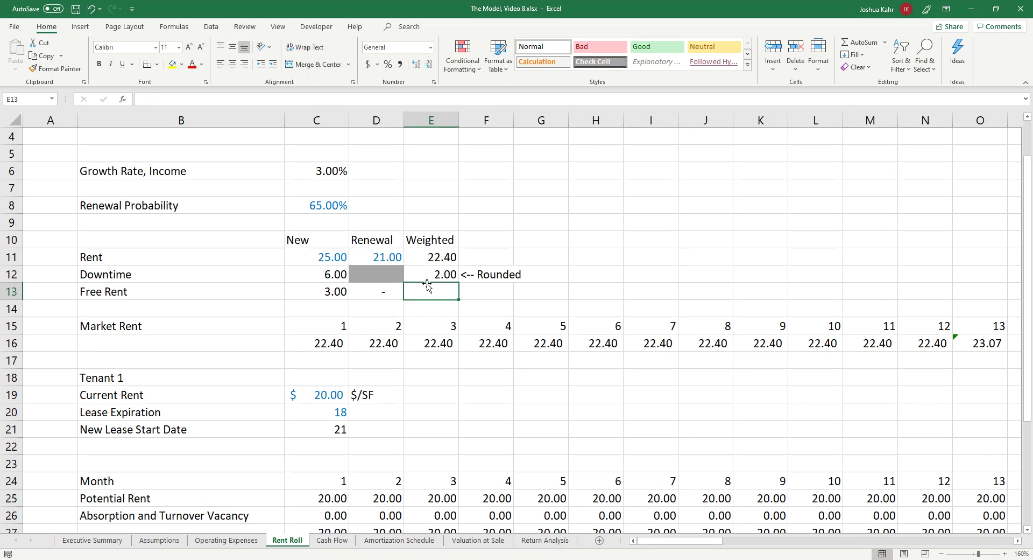
pyautogui.click(434, 274)
pyautogui.click(440, 257)
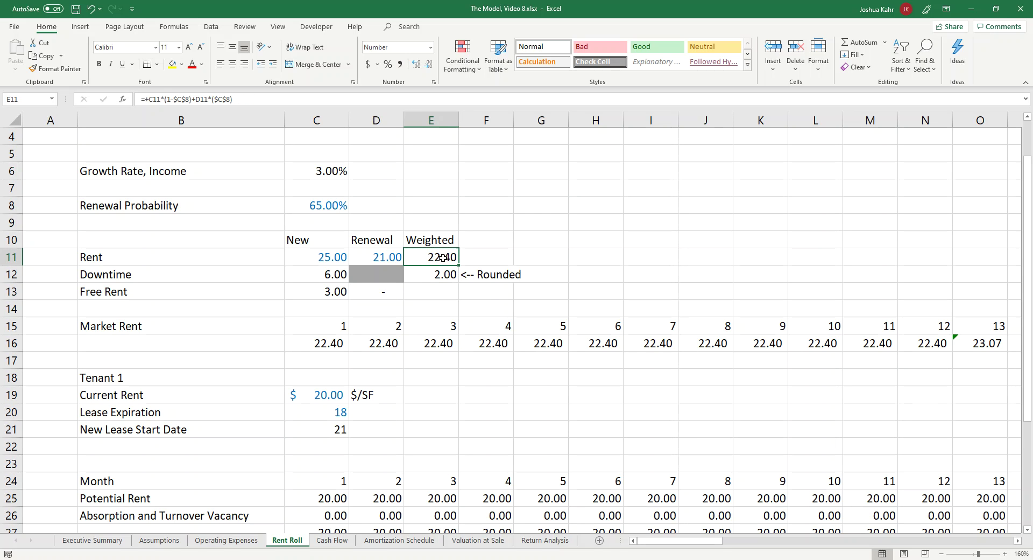
pyautogui.hotkey('ctrl', 'c')
pyautogui.press('Down')
pyautogui.press('Down')
pyautogui.hotkey('ctrl', 'v')
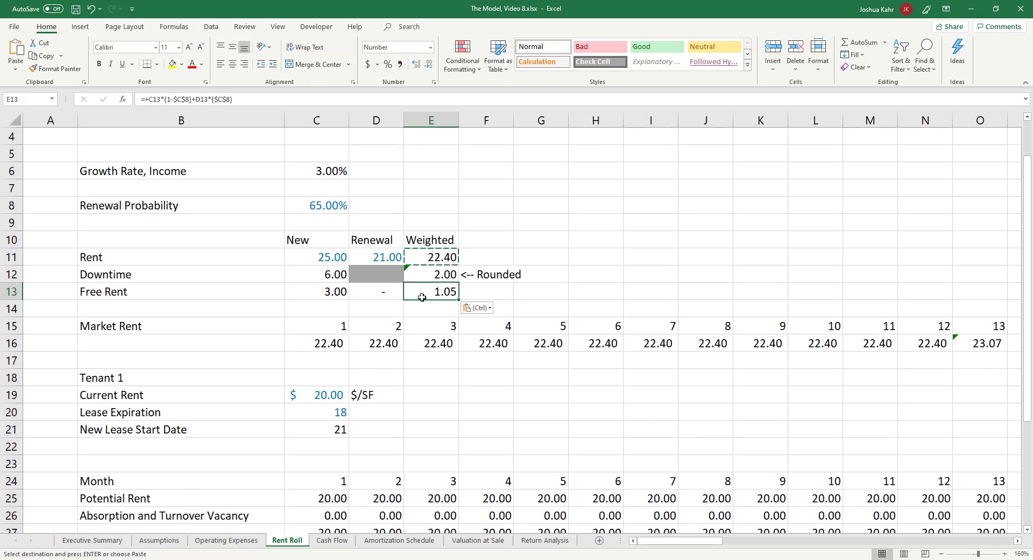
pyautogui.press('F2')
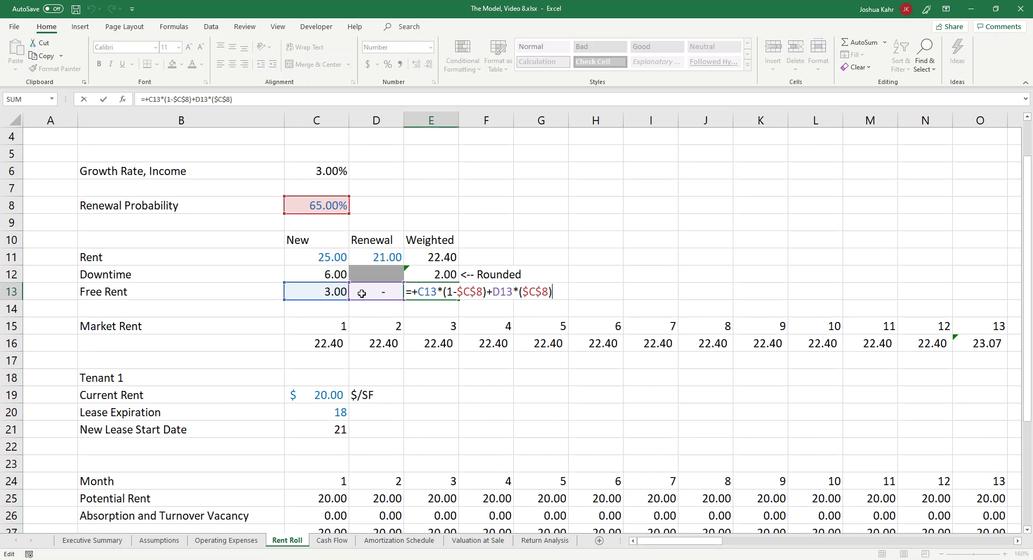
pyautogui.press('Escape')
# - Set the New free rent in C13 to 6 and inspect the weighted free rent formula
pyautogui.press('Left')
pyautogui.press('Left')
pyautogui.write('6')
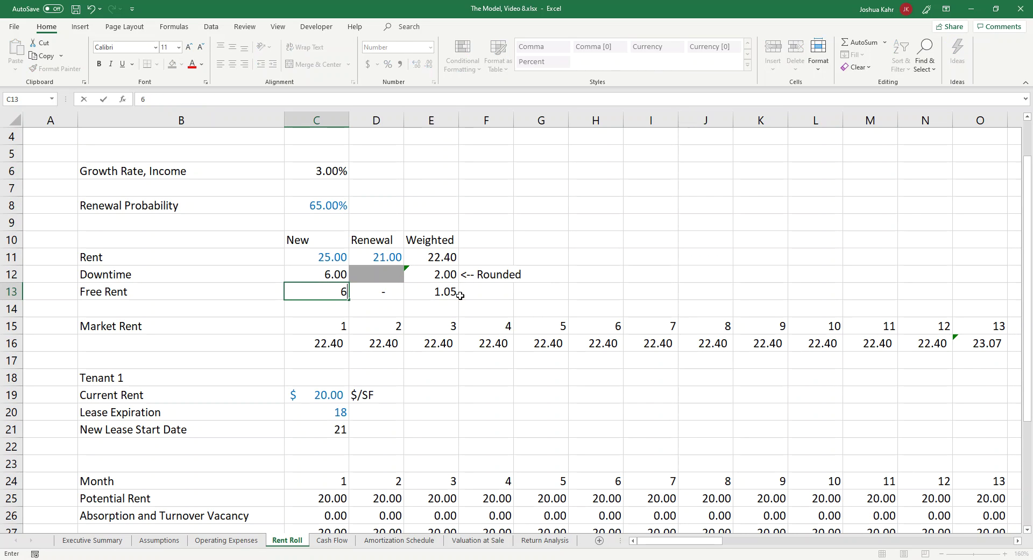
pyautogui.click(436, 294)
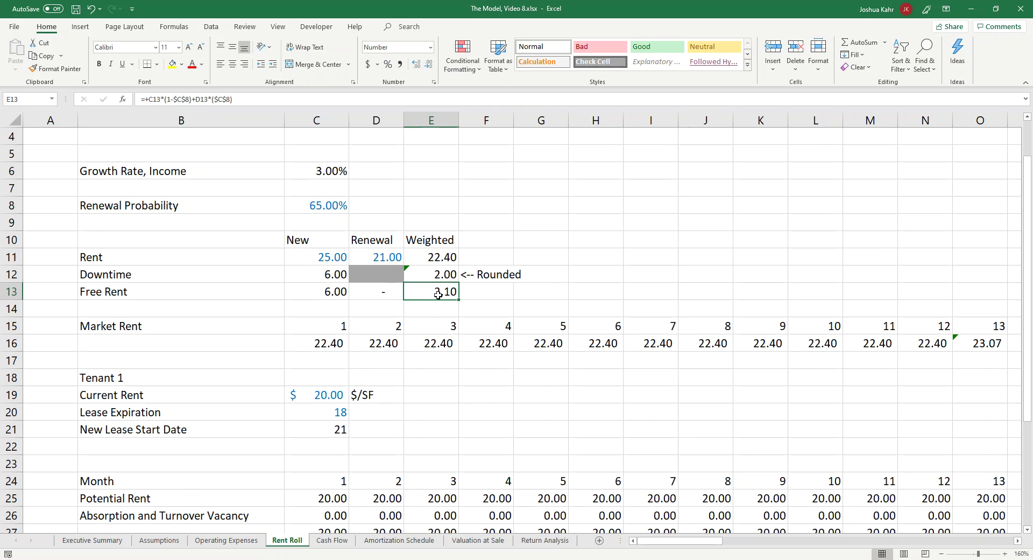
pyautogui.press('F2')
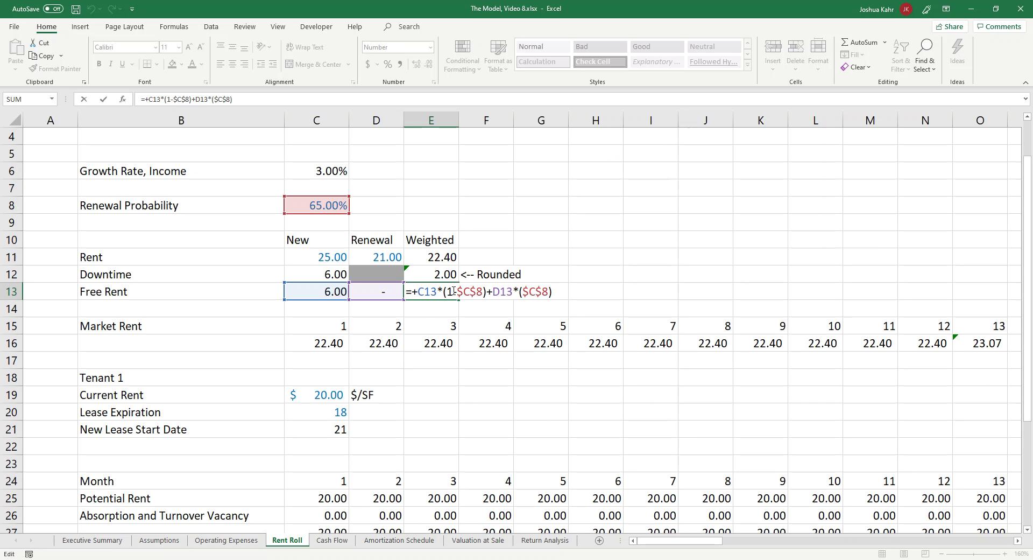
pyautogui.press('Escape')
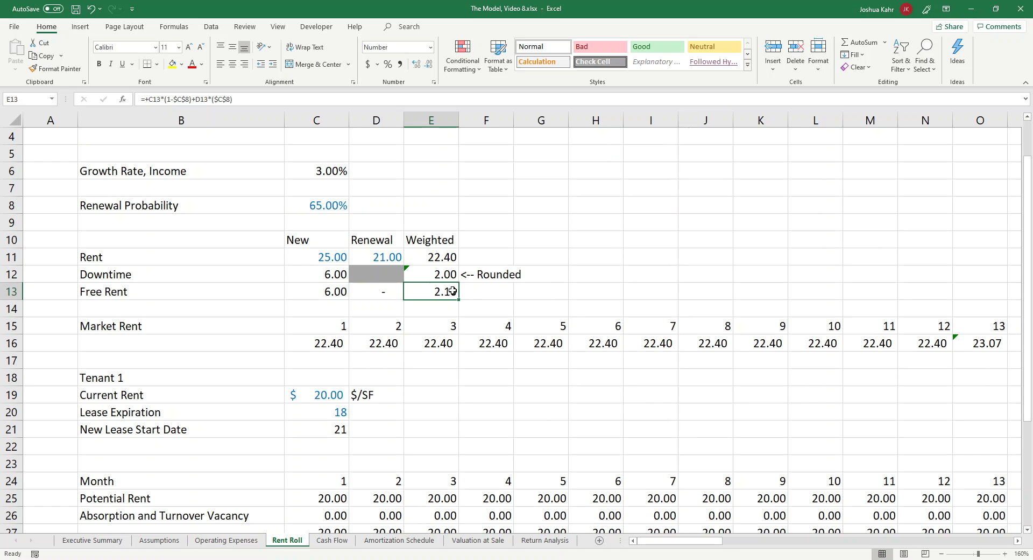
# - Try a Renewal free rent of 2 in D13 and undo the entry
pyautogui.press('Left')
pyautogui.write('2')
pyautogui.press('Return')
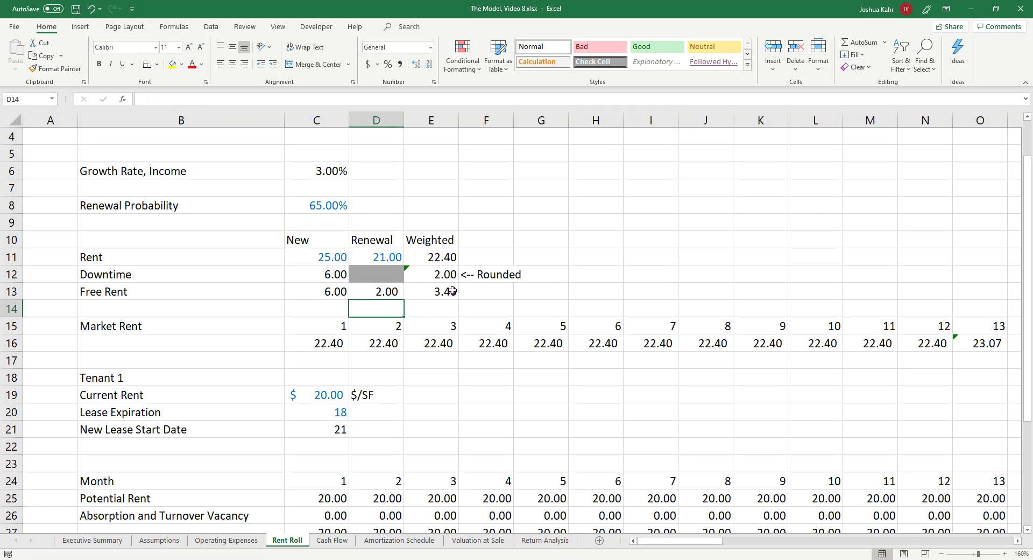
pyautogui.hotkey('ctrl', 'z')
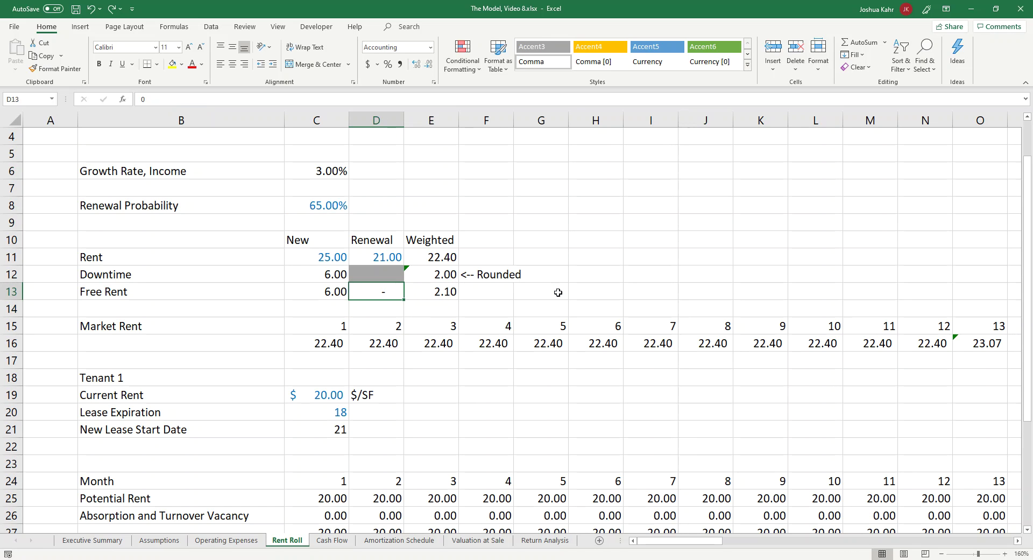
# - Insert three blank rows at row 22, between New Lease Start Date and the Month table
pyautogui.press('Down')
pyautogui.press('Down')
pyautogui.press('Down')
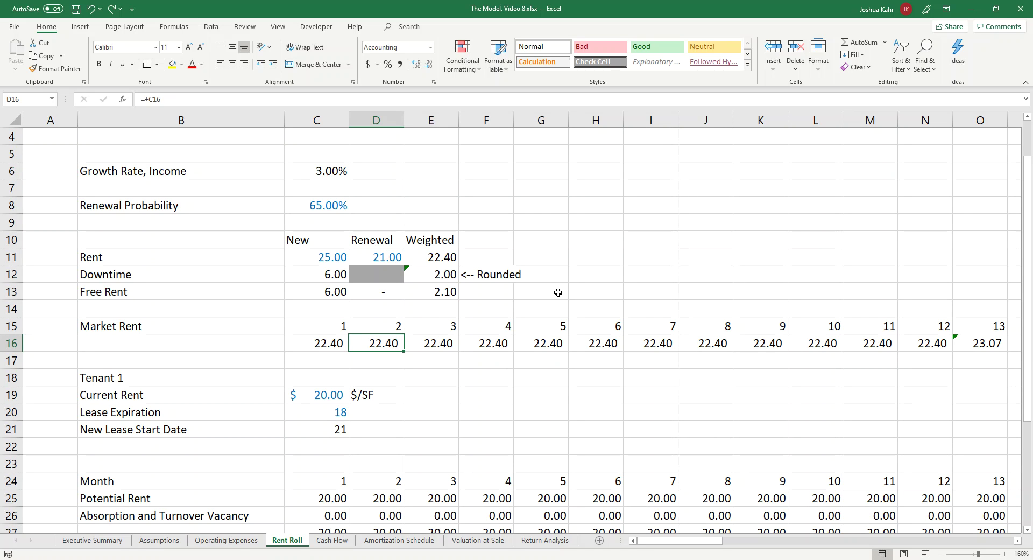
pyautogui.click(425, 396)
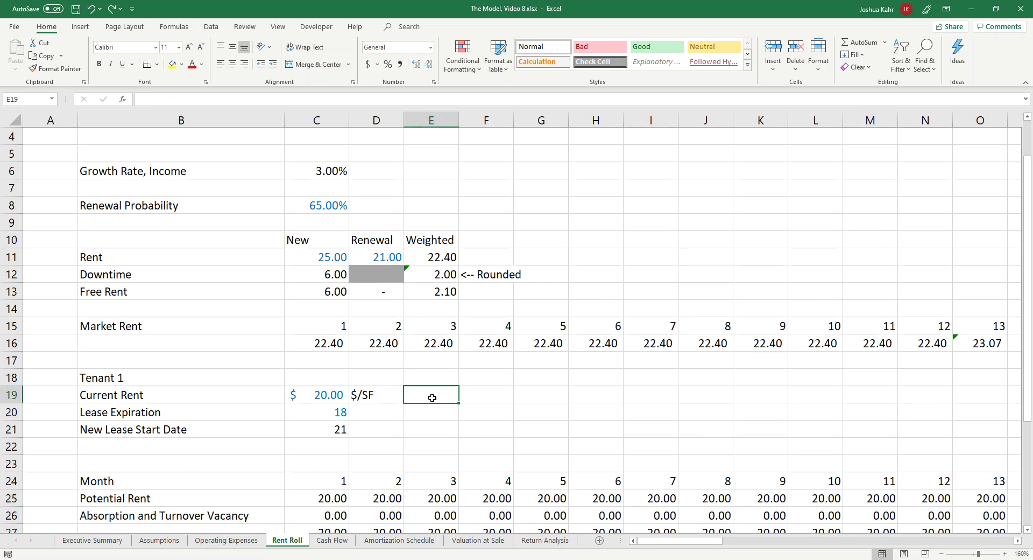
pyautogui.scroll(-2, 232, 395)
pyautogui.click(224, 361)
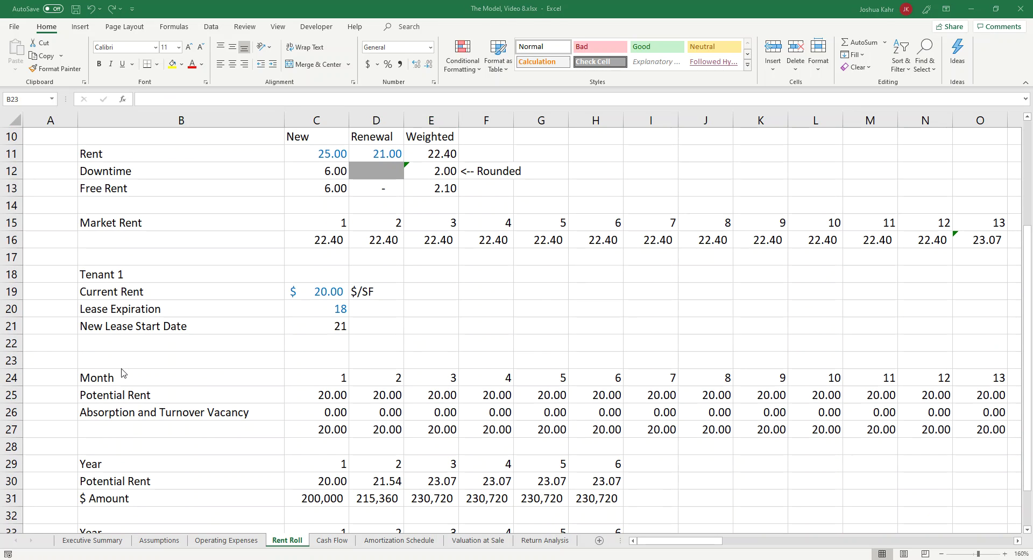
pyautogui.click(102, 361)
pyautogui.click(129, 338)
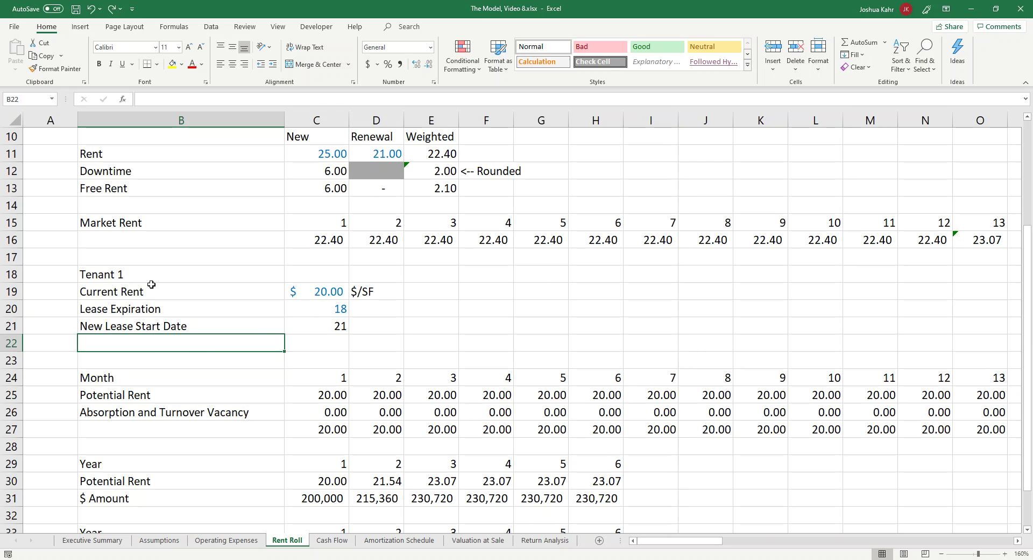
pyautogui.click(17, 343)
pyautogui.hotkey('ctrl', 'shift', '+')
pyautogui.hotkey('ctrl', 'shift', '+')
pyautogui.hotkey('ctrl', 'shift', '+')
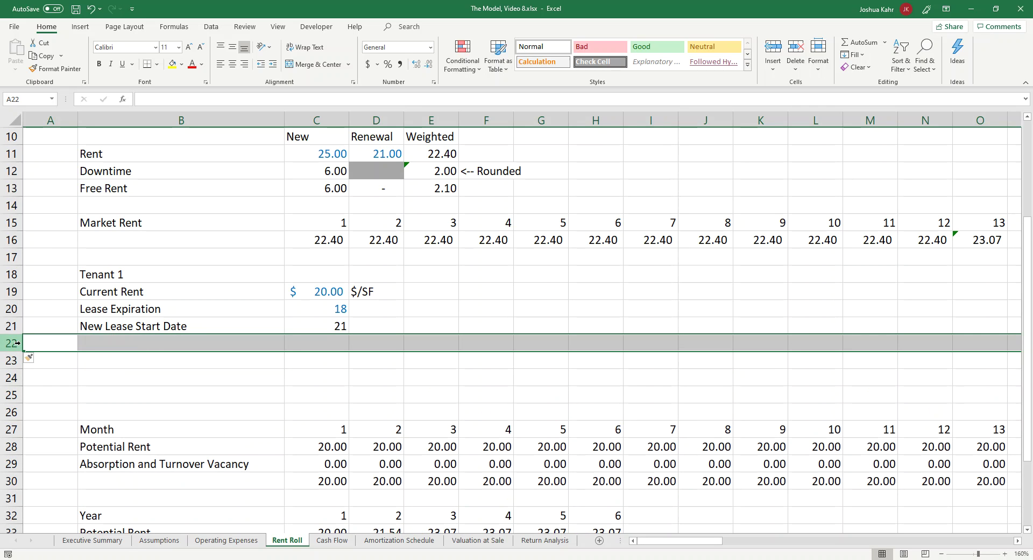
# - Add a Free Rent label in B23 and number the cells C23 to H23 from 1 to 6
pyautogui.press('Down')
pyautogui.press('Right')
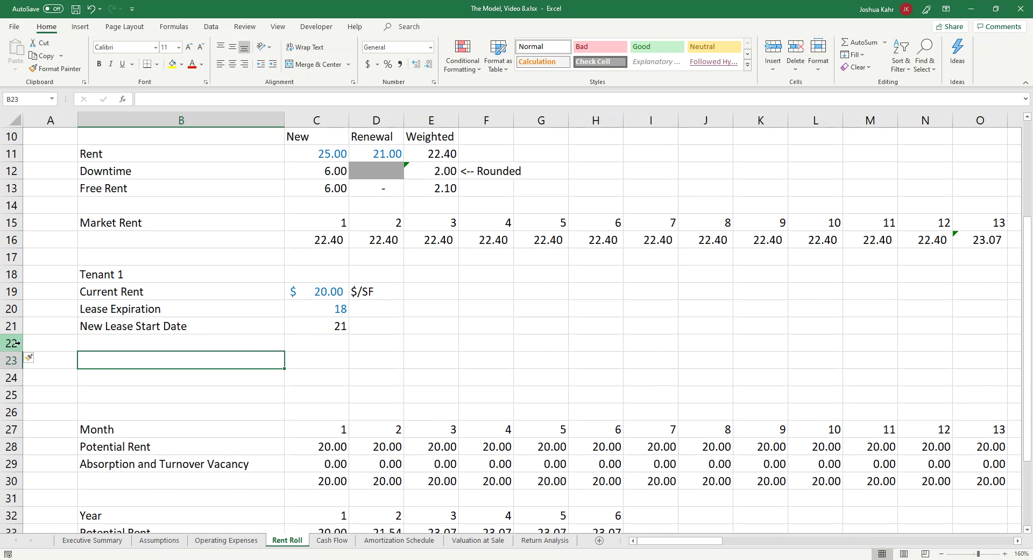
pyautogui.write('Free')
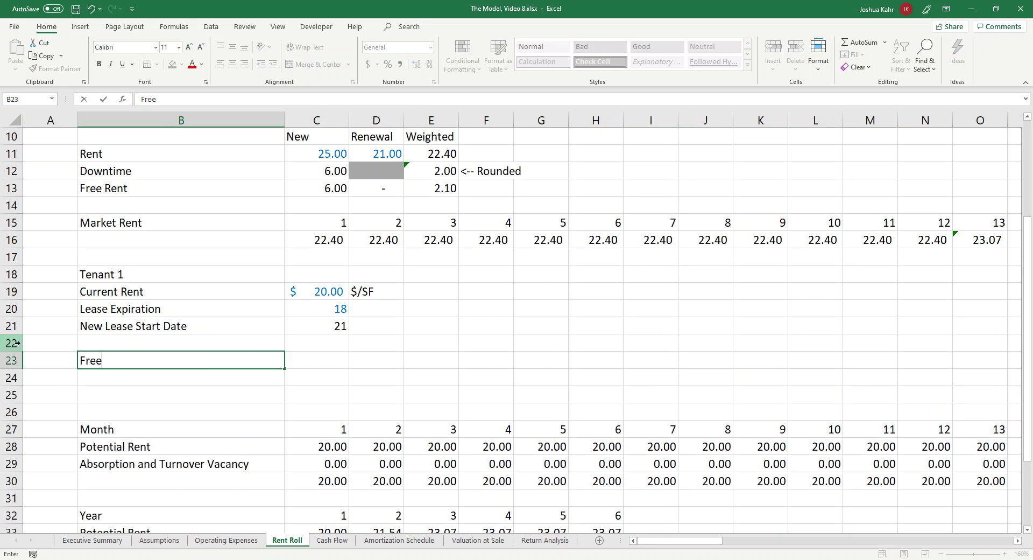
pyautogui.write(' Rent')
pyautogui.press('Tab')
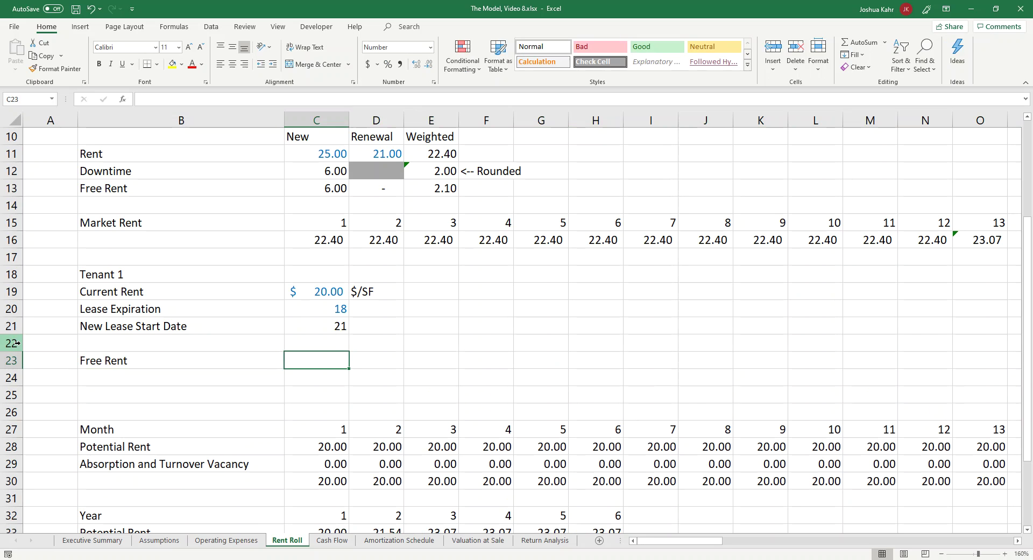
pyautogui.write('1')
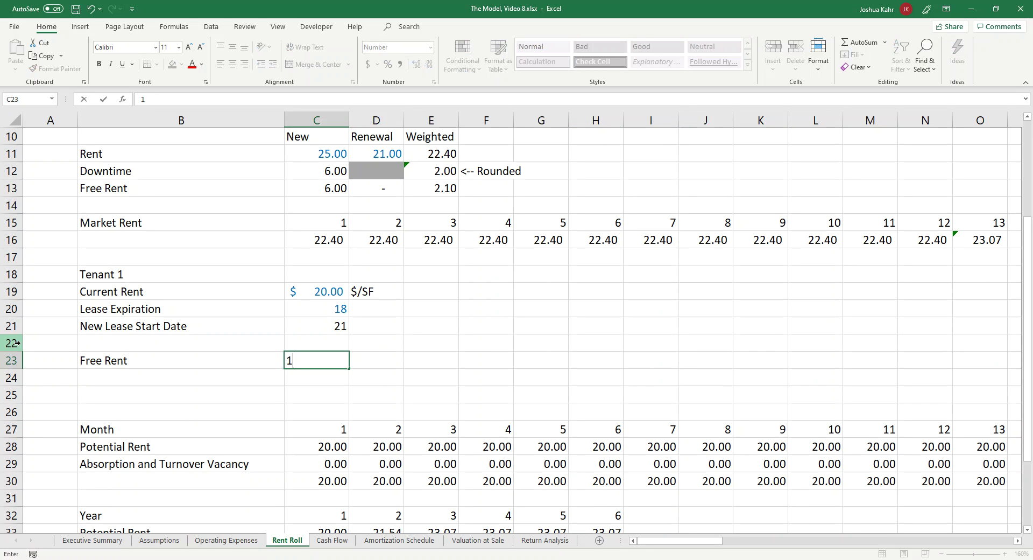
pyautogui.press('Tab')
pyautogui.write('2')
pyautogui.press('Tab')
pyautogui.write('3')
pyautogui.press('Tab')
pyautogui.write('4')
pyautogui.press('Tab')
pyautogui.write('5')
pyautogui.press('Tab')
pyautogui.write('6')
pyautogui.press('Tab')
# - Label cell B24, below the Free Rent label, as "Amount of Free Rent"
pyautogui.press('Down')
pyautogui.press('Left')
pyautogui.press('Left')
pyautogui.press('Left')
pyautogui.press('Left')
pyautogui.press('Left')
pyautogui.press('Left')
pyautogui.press('Left')
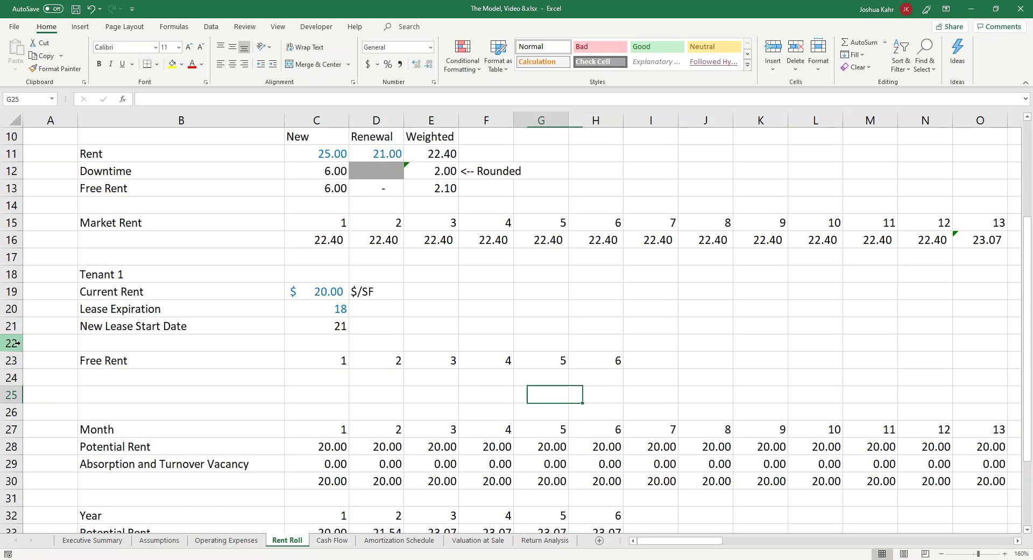
pyautogui.write('Amo')
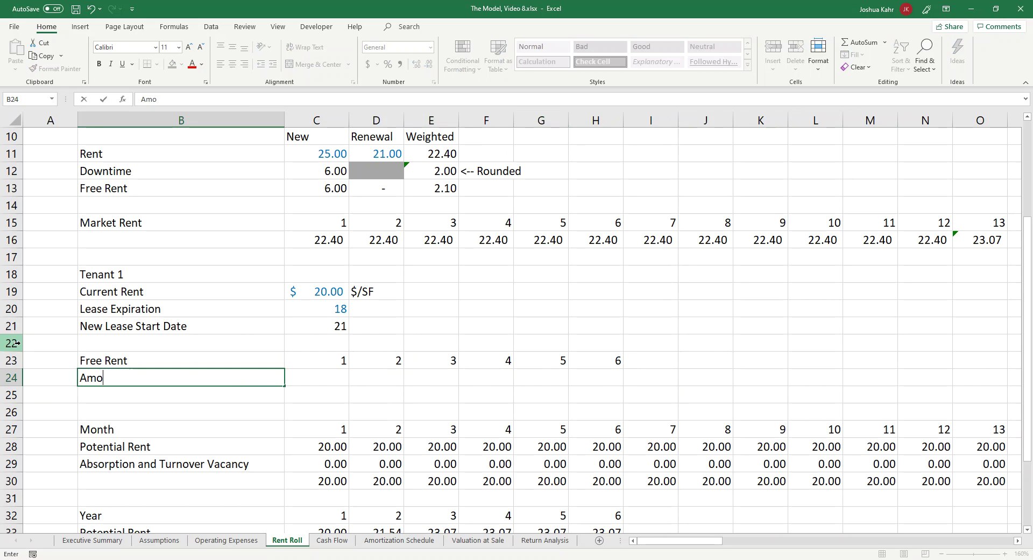
pyautogui.write('unt of Free')
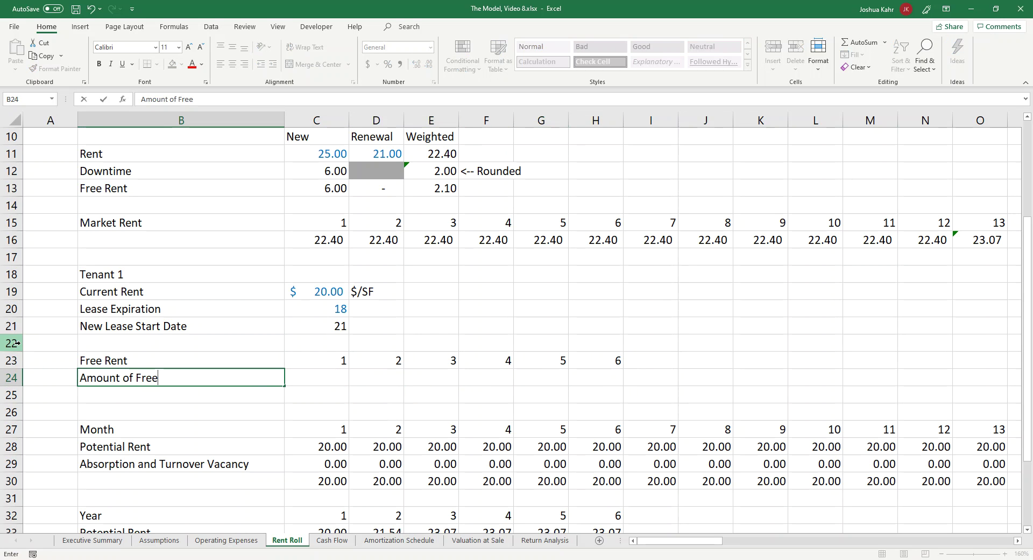
pyautogui.press('Tab')
pyautogui.press('Left')
pyautogui.press('F2')
pyautogui.write('Rent')
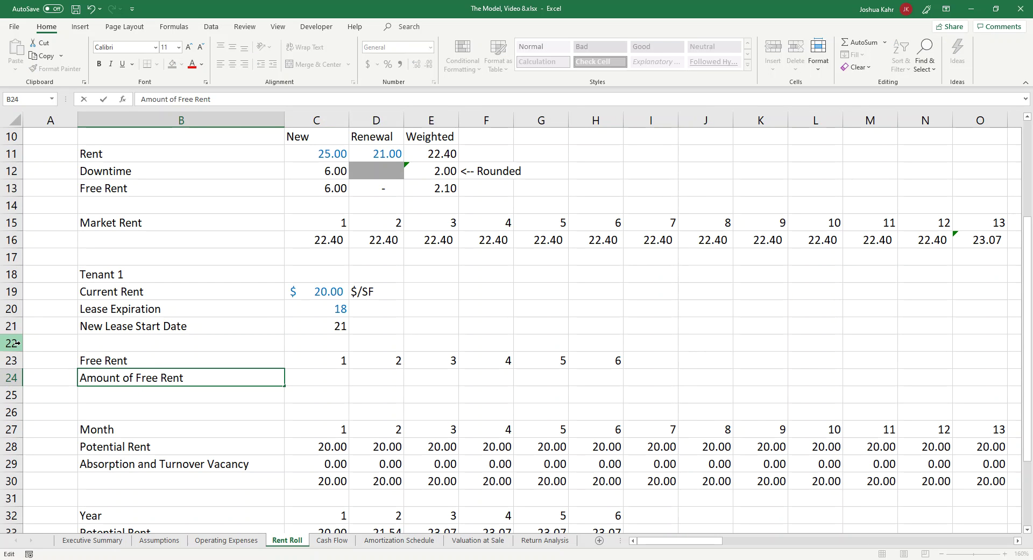
pyautogui.press('Return')
# - Insert two blank rows above the Free Rent numbering in row 23
pyautogui.press('Right')
pyautogui.press('Up')
pyautogui.press('Up')
pyautogui.press('Left')
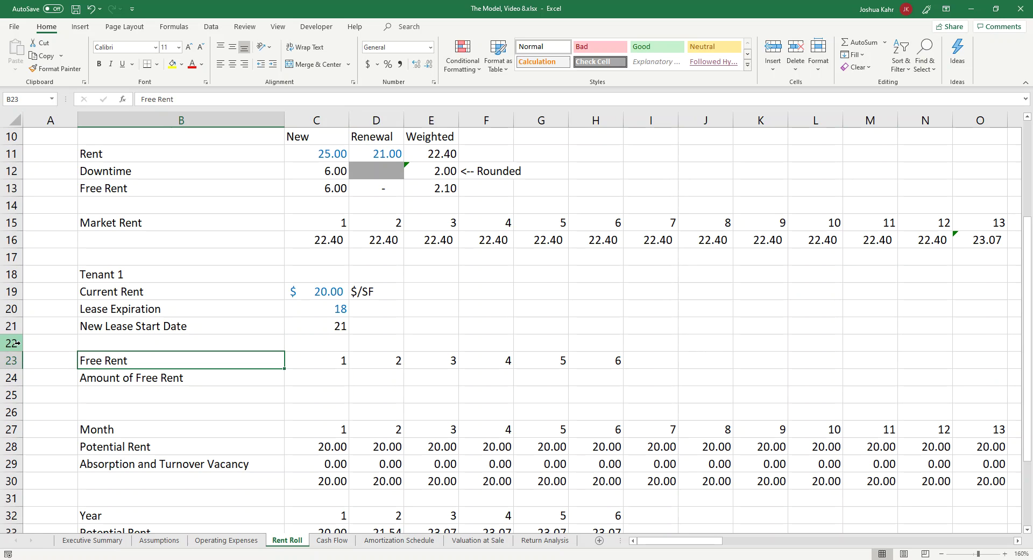
pyautogui.click(16, 359)
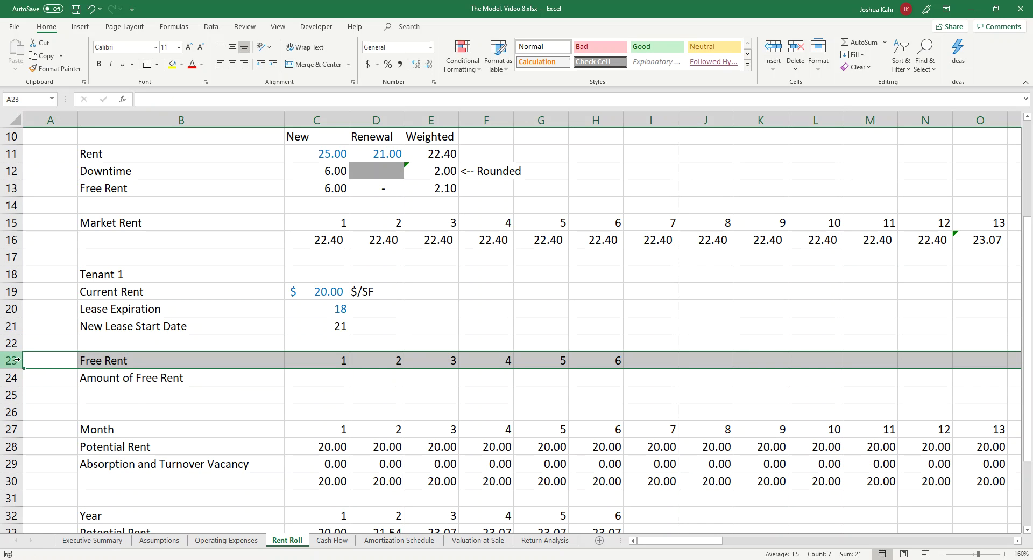
pyautogui.hotkey('ctrl', 'shift', '=')
pyautogui.hotkey('ctrl', 'shift', '=')
pyautogui.press('Right')
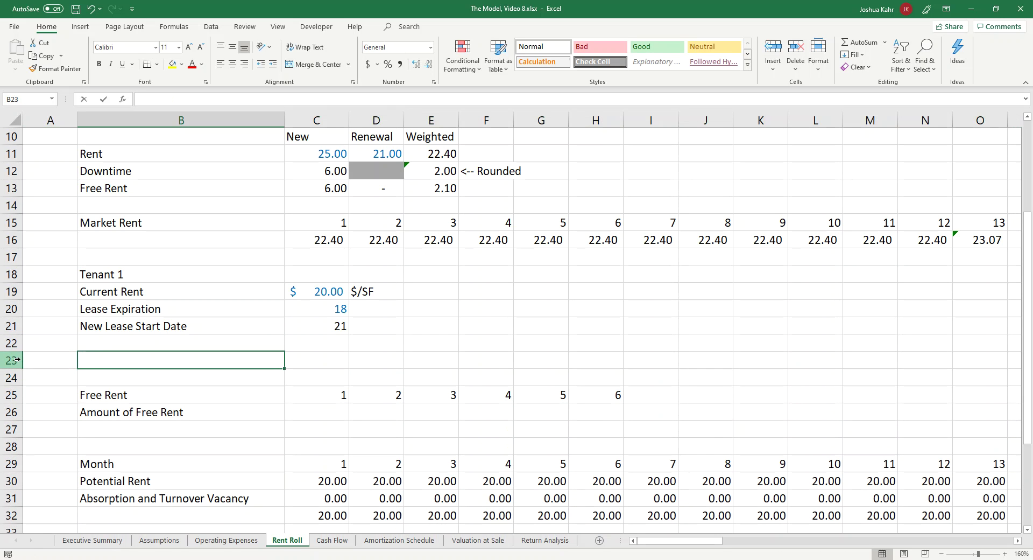
# - Enter the label "Total Weighted Free Rent" in cell B23
pyautogui.write('Total f')
pyautogui.press('BackSpace')
pyautogui.write('Weifght')
pyautogui.press('BackSpace')
pyautogui.press('BackSpace')
pyautogui.press('BackSpace')
pyautogui.press('BackSpace')
pyautogui.write('ghgted')
pyautogui.press('BackSpace')
pyautogui.press('BackSpace')
pyautogui.press('BackSpace')
pyautogui.press('BackSpace')
pyautogui.write('e')
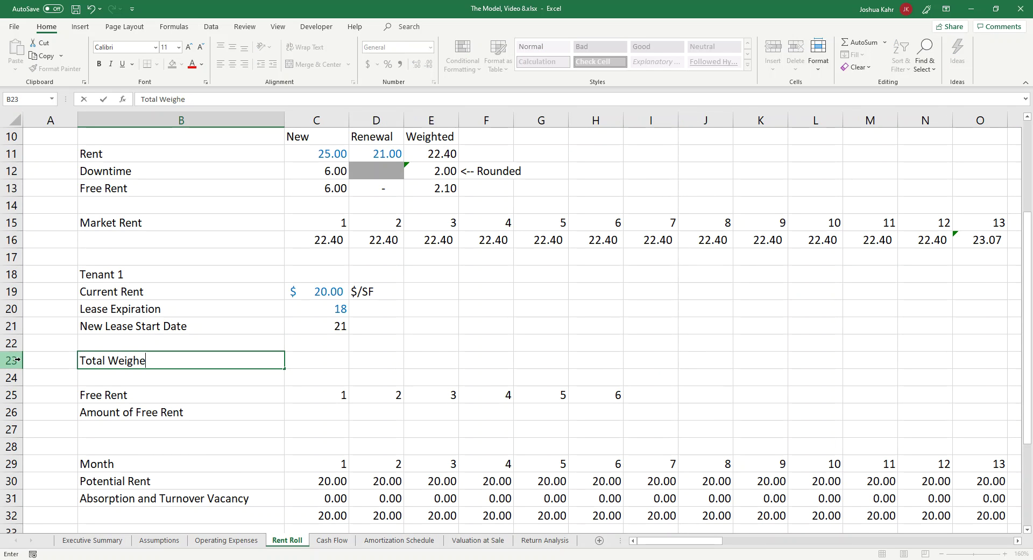
pyautogui.press('BackSpace')
pyautogui.write('ted Free Rent')
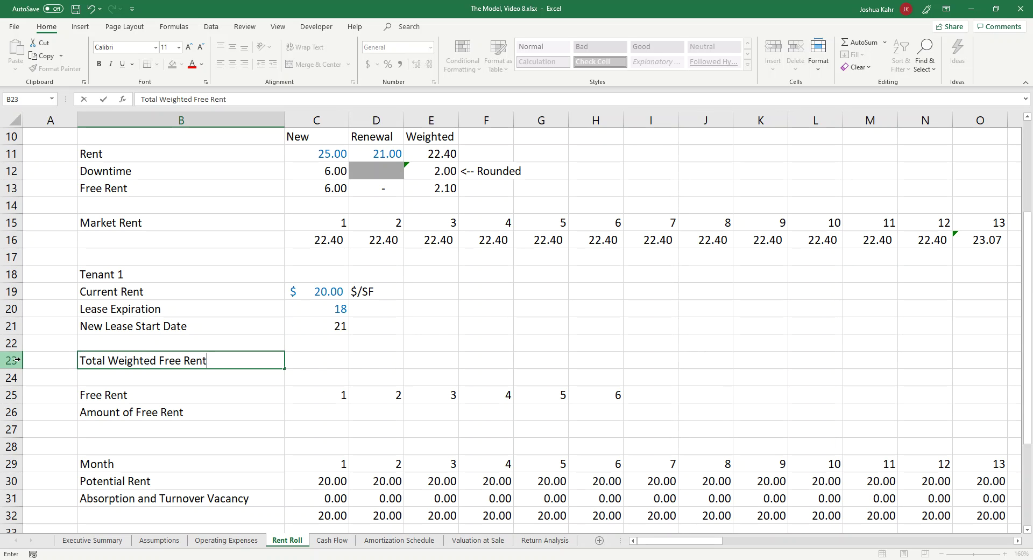
# - Link C23 to the weighted free rent assumption in E13 with the formula +E13
pyautogui.press('Tab')
pyautogui.write('+')
pyautogui.press('Up')
pyautogui.press('Up')
pyautogui.press('Up')
pyautogui.press('Up')
pyautogui.press('Up')
pyautogui.press('Up')
pyautogui.press('Up')
pyautogui.press('Up')
pyautogui.press('Up')
pyautogui.press('Up')
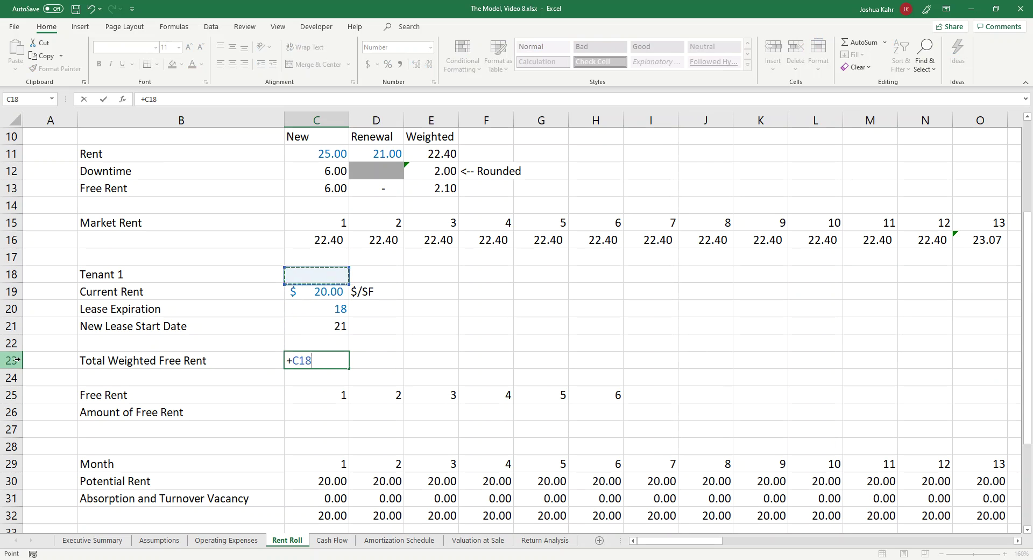
pyautogui.press('Right')
pyautogui.press('Right')
pyautogui.press('Return')
# - Format the Total Weighted Free Rent in C23 to show two decimal places
pyautogui.press('Down')
pyautogui.press('Down')
pyautogui.press('Up')
pyautogui.press('Up')
pyautogui.press('Up')
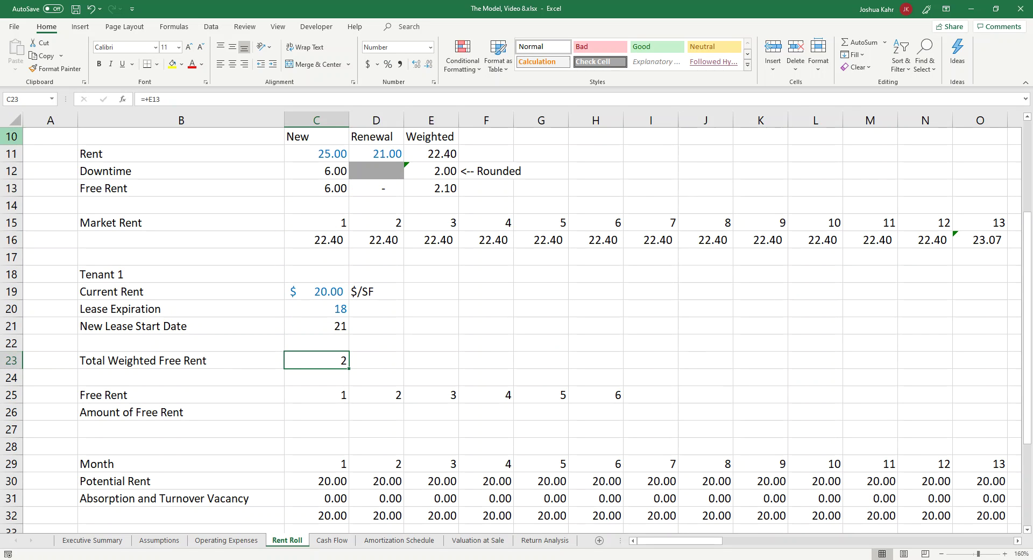
pyautogui.click(415, 64)
pyautogui.click(415, 64)
# - Enter +IF(C25<=ROUNDDOWN($C$23, 0), 1, "something else") in C26 as the Amount of Free Rent
pyautogui.click(337, 409)
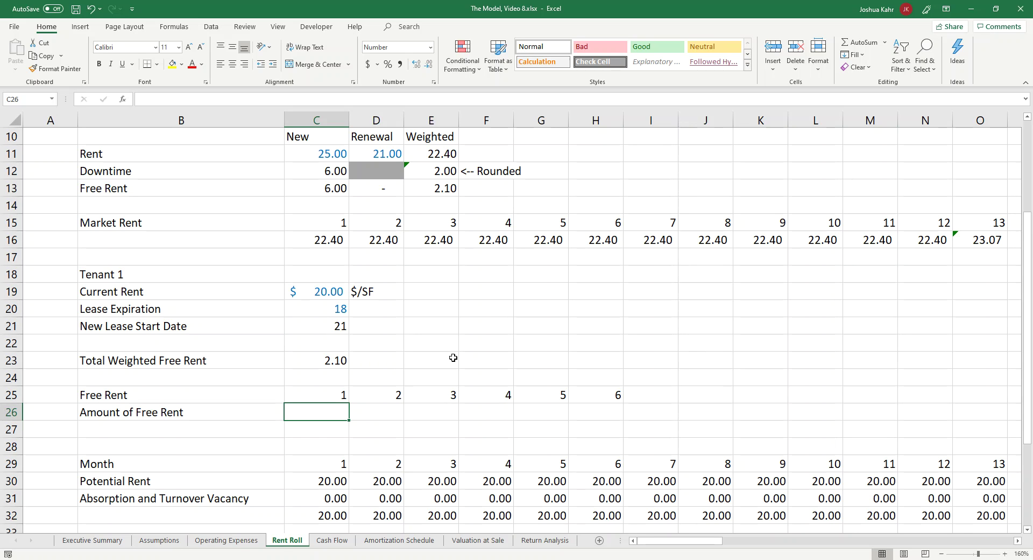
pyautogui.write('+if(')
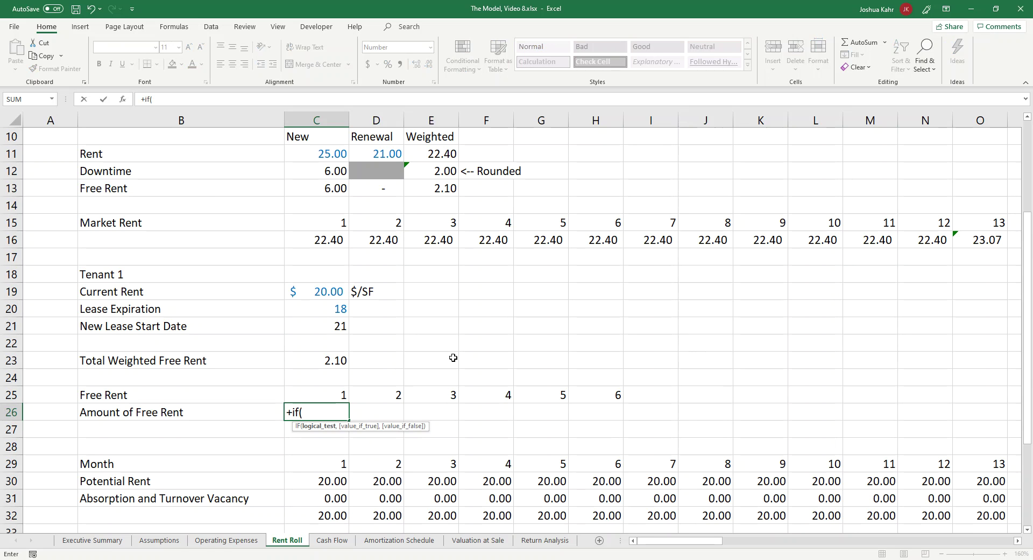
pyautogui.press('Up')
pyautogui.write(',')
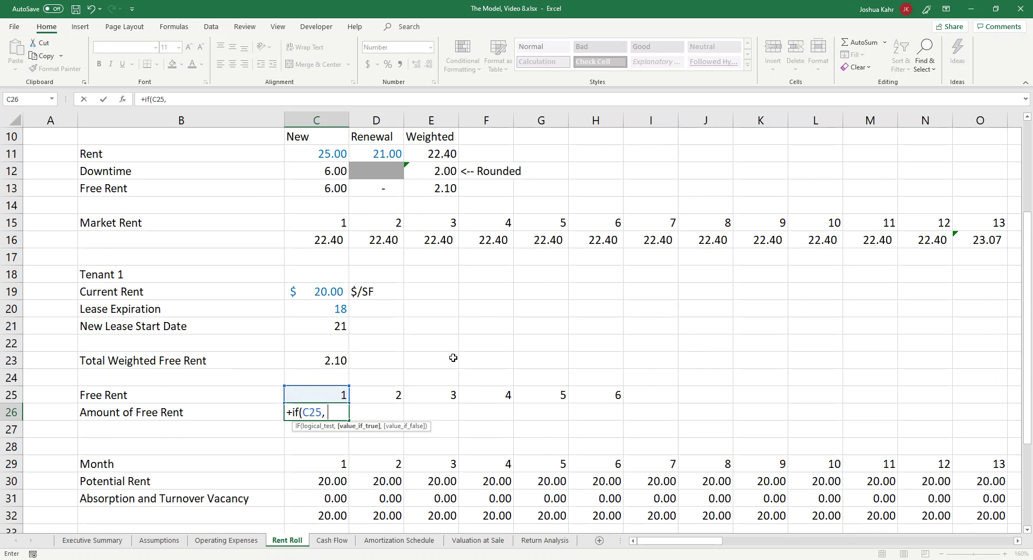
pyautogui.press('BackSpace')
pyautogui.write('<=rounddown(')
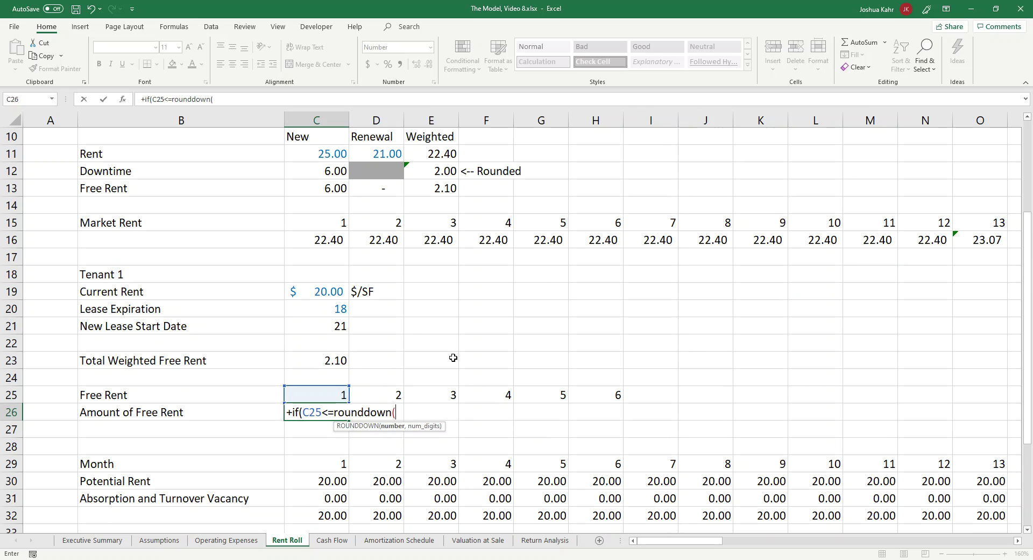
pyautogui.press('Up')
pyautogui.press('Up')
pyautogui.press('Up')
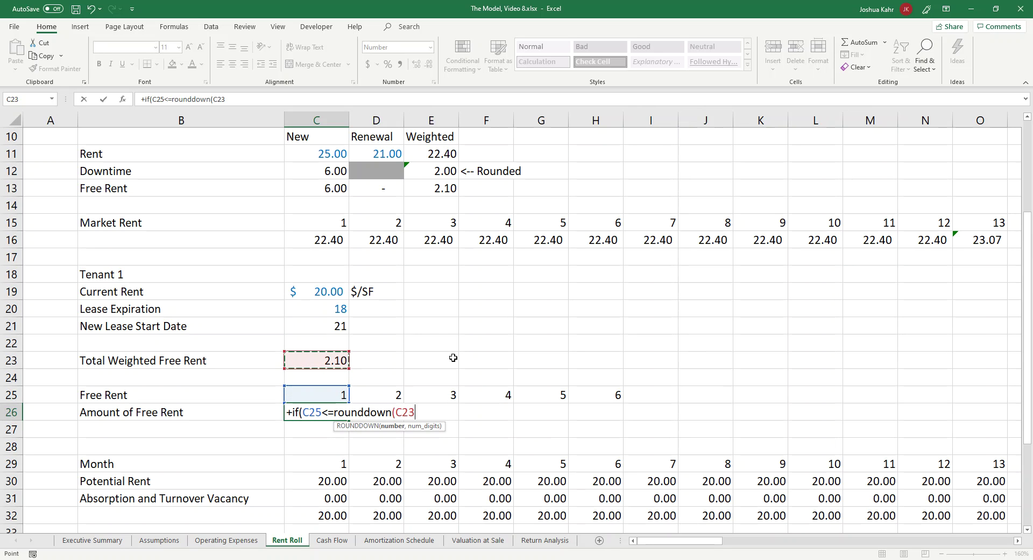
pyautogui.press('F4')
pyautogui.write(', 0')
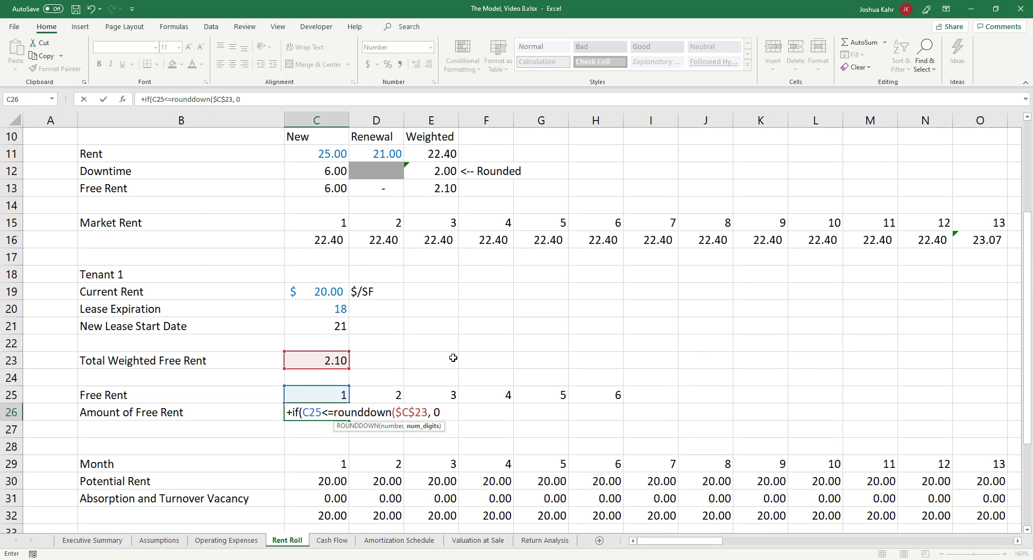
pyautogui.write(',')
pyautogui.press('BackSpace')
pyautogui.write('),')
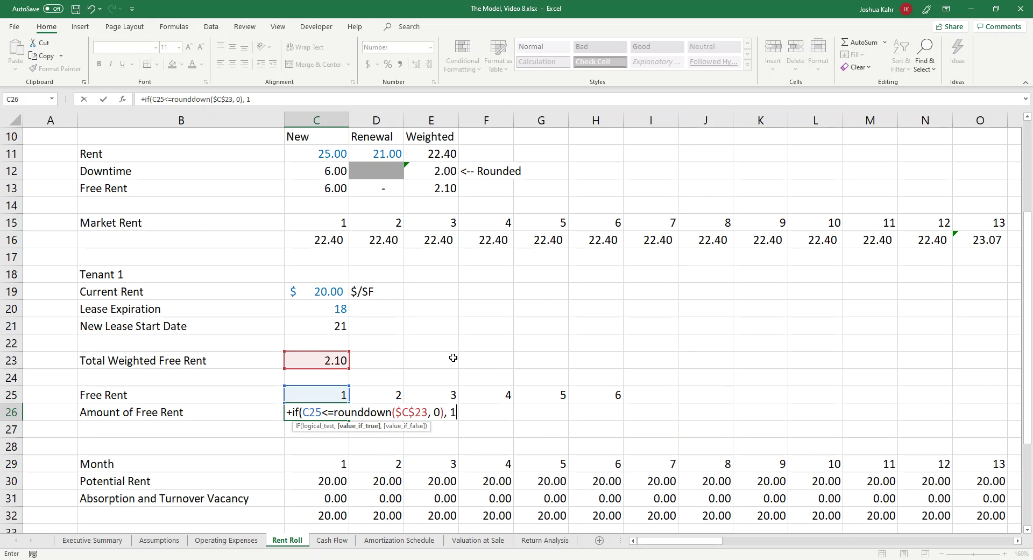
pyautogui.write('1, "something else"')
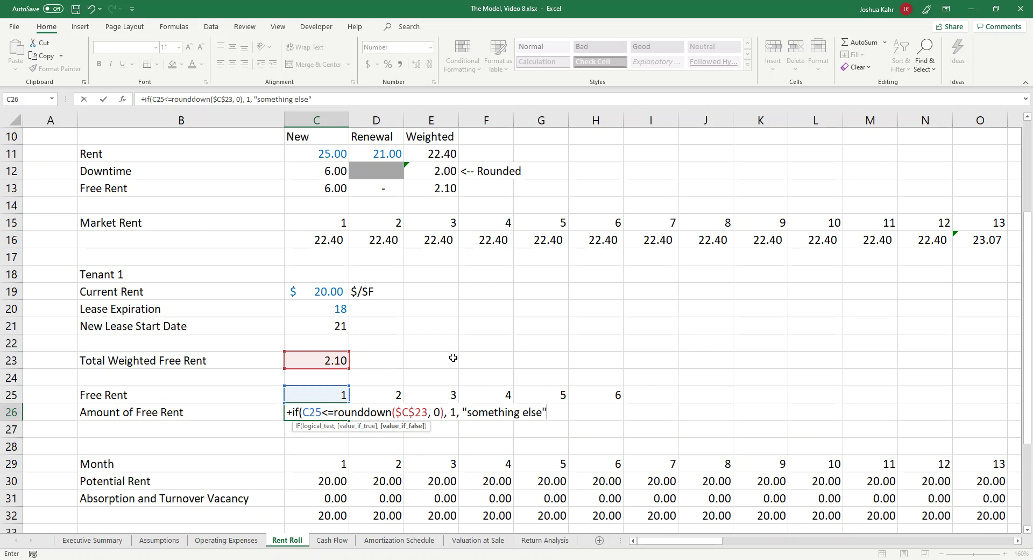
pyautogui.write(')')
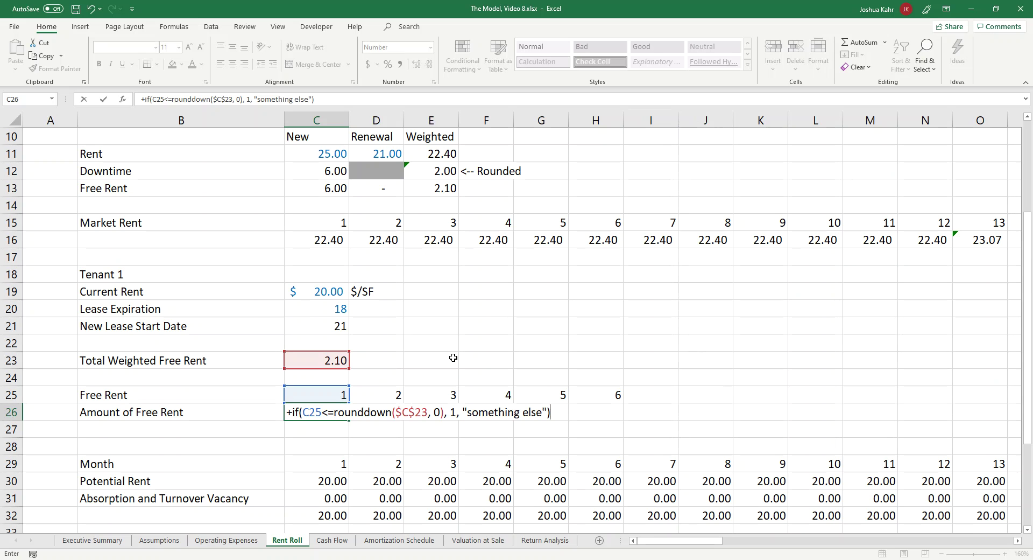
pyautogui.press('Return')
# - Copy the C26 formula across the Amount of Free Rent row through H26
pyautogui.press('Up')
pyautogui.hotkey('ctrl', 'c')
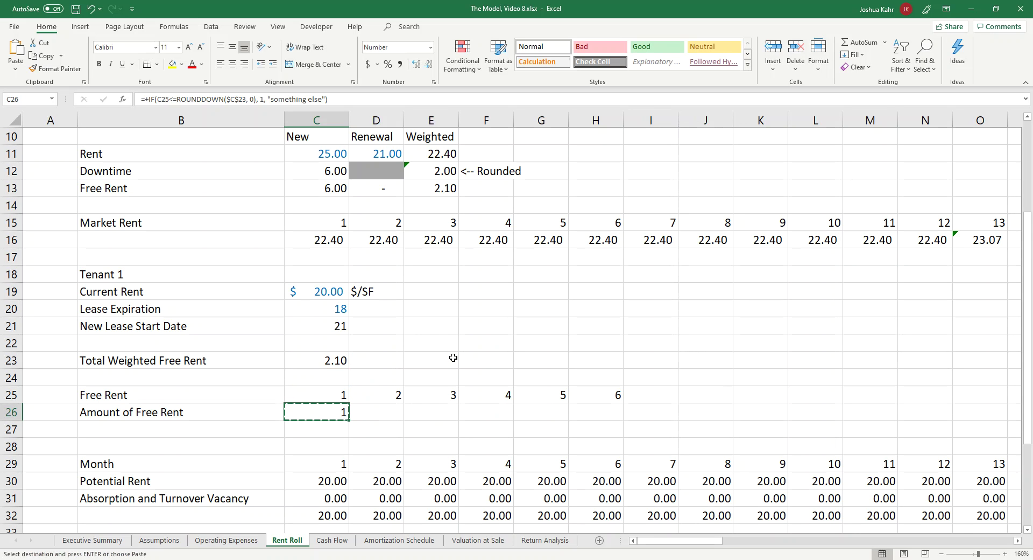
pyautogui.hotkey('shift', 'Right')
pyautogui.hotkey('shift', 'Right')
pyautogui.hotkey('shift', 'Right')
pyautogui.hotkey('shift', 'Right')
pyautogui.hotkey('shift', 'Right')
pyautogui.hotkey('ctrl', 'v')
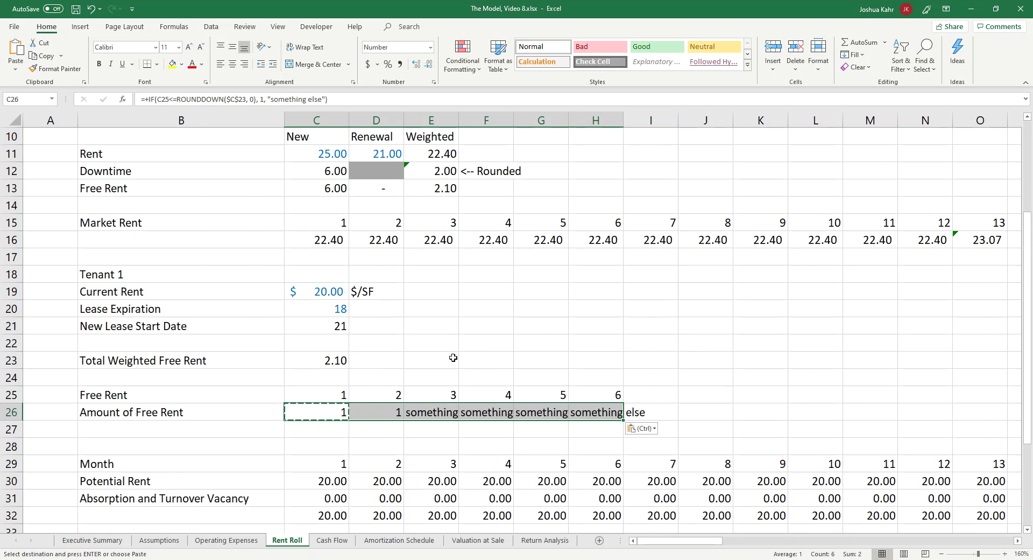
# - Examine the copied Amount of Free Rent formulas across row 26, comparing the full months with the remaining months
pyautogui.press('Left')
pyautogui.press('Right')
pyautogui.press('Right')
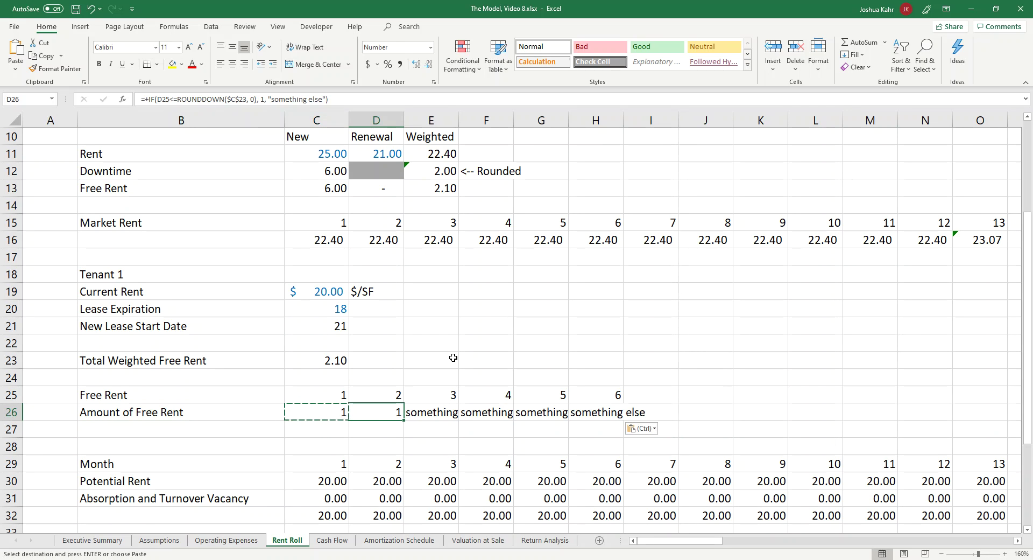
pyautogui.press('Right')
pyautogui.press('Right')
pyautogui.press('Right')
pyautogui.press('Right')
pyautogui.press('Left')
pyautogui.press('Left')
pyautogui.press('Left')
pyautogui.hotkey('shift', 'Down')
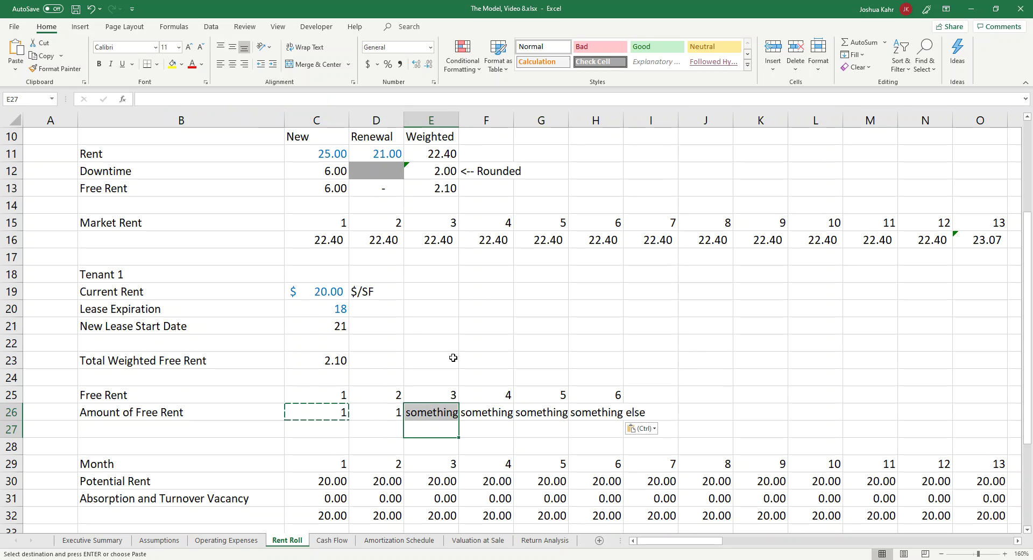
pyautogui.press('Right')
pyautogui.hotkey('shift', 'Up')
pyautogui.hotkey('shift', 'Right')
pyautogui.hotkey('shift', 'Right')
pyautogui.hotkey('shift', 'Right')
pyautogui.hotkey('shift', 'Left')
pyautogui.press('Left')
pyautogui.press('Left')
pyautogui.press('Left')
pyautogui.press('Up')
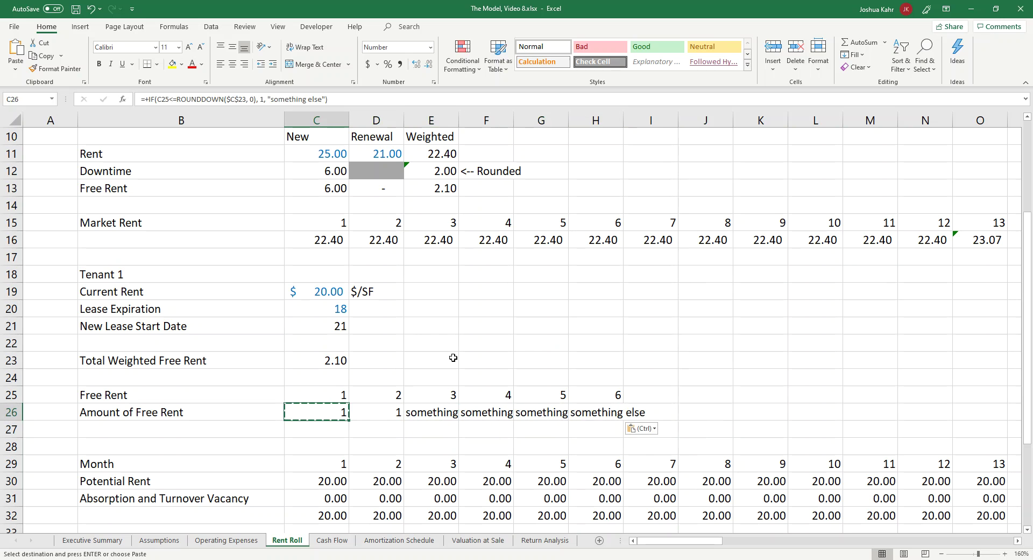
# - Remove the "something else" placeholder from the IF formula in C26
pyautogui.press('F2')
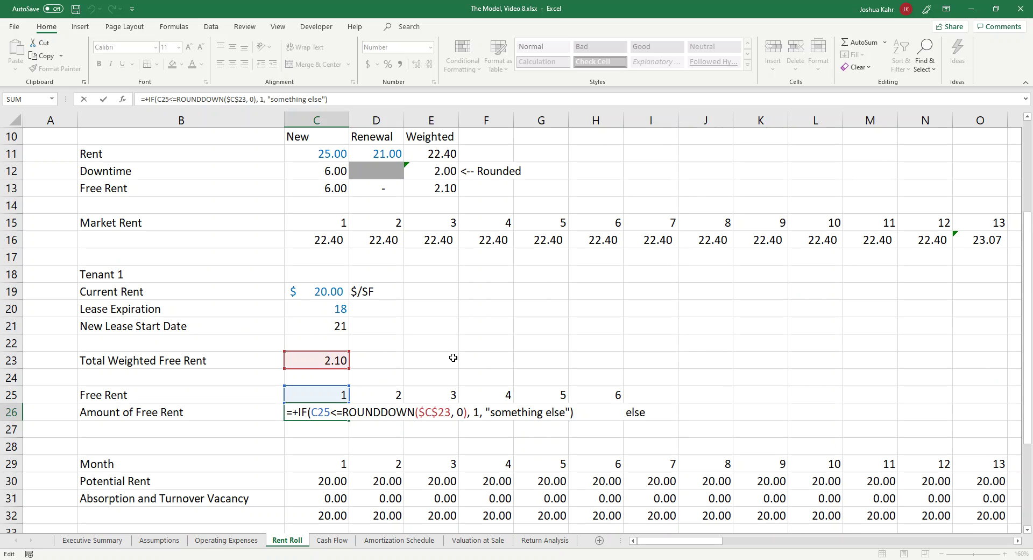
pyautogui.press('Left')
pyautogui.press('BackSpace')
pyautogui.press('BackSpace')
pyautogui.press('BackSpace')
pyautogui.press('BackSpace')
pyautogui.press('BackSpace')
pyautogui.press('BackSpace')
pyautogui.press('BackSpace')
pyautogui.press('BackSpace')
pyautogui.press('BackSpace')
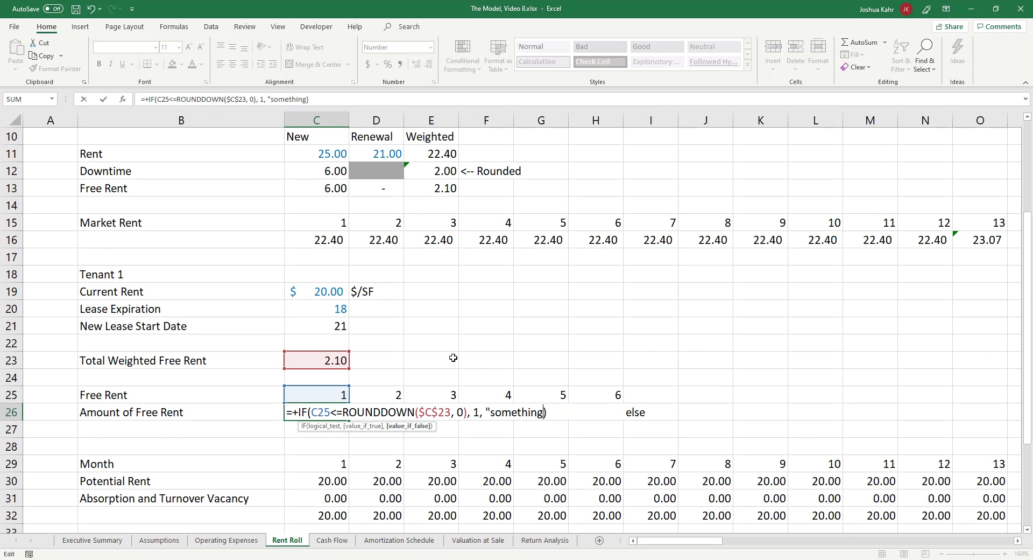
pyautogui.press('BackSpace')
pyautogui.press('BackSpace')
pyautogui.press('BackSpace')
pyautogui.press('BackSpace')
pyautogui.press('BackSpace')
pyautogui.press('BackSpace')
pyautogui.press('BackSpace')
# - Nest a second IF in the C26 formula as its value if false, testing C25=ROUNDUP(C23, 0)
pyautogui.write('if(')
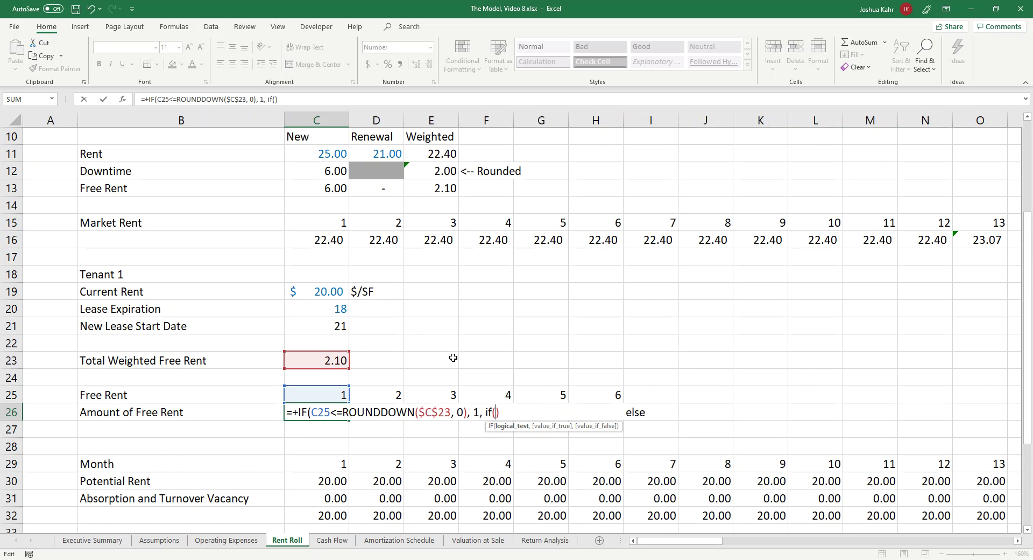
pyautogui.click(315, 394)
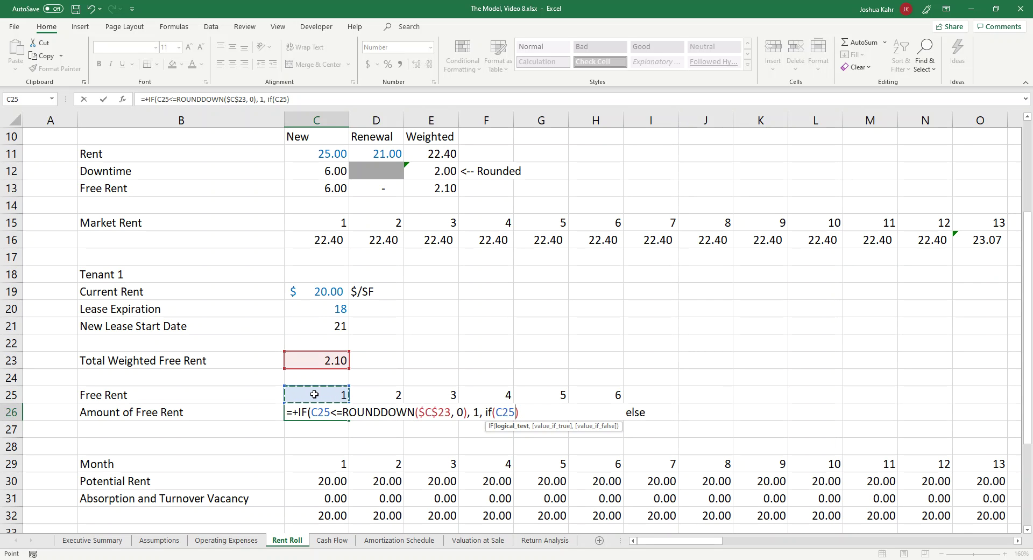
pyautogui.write('=roundup')
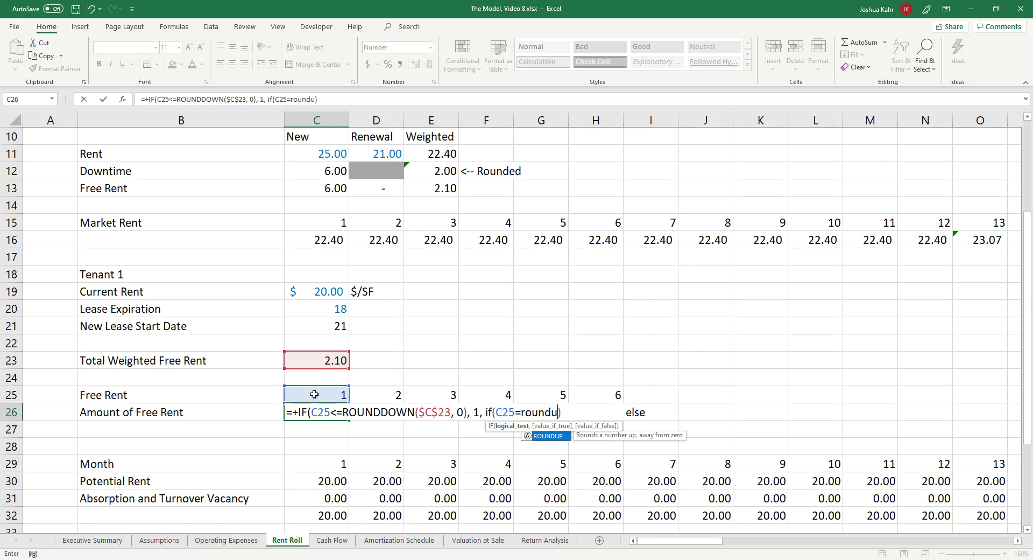
pyautogui.write('(')
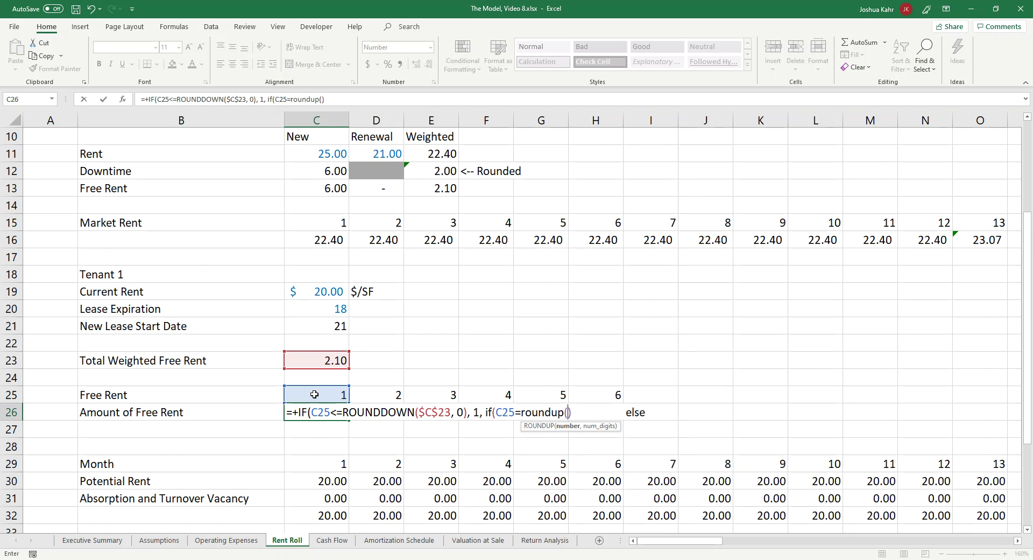
pyautogui.click(340, 360)
pyautogui.write(', 0')
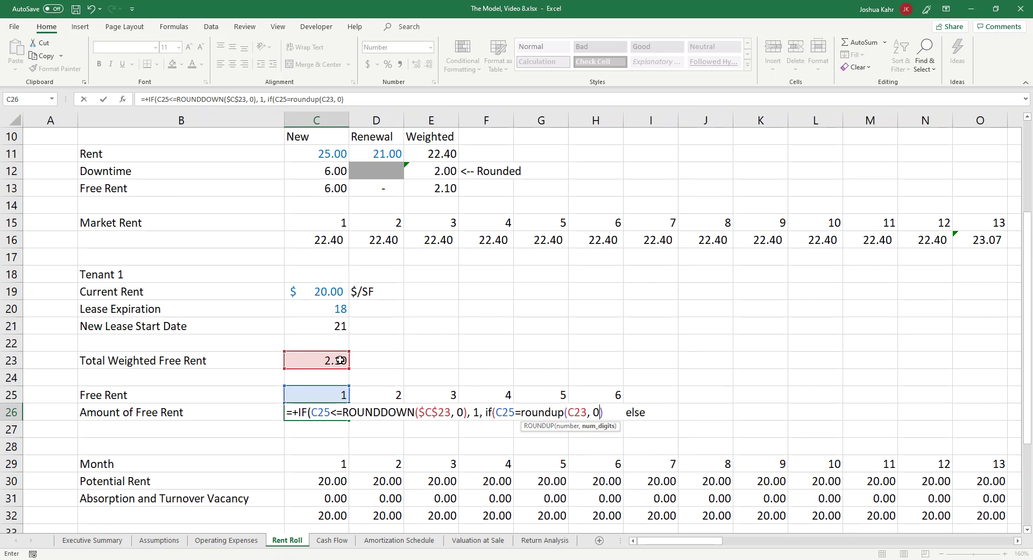
pyautogui.write('),')
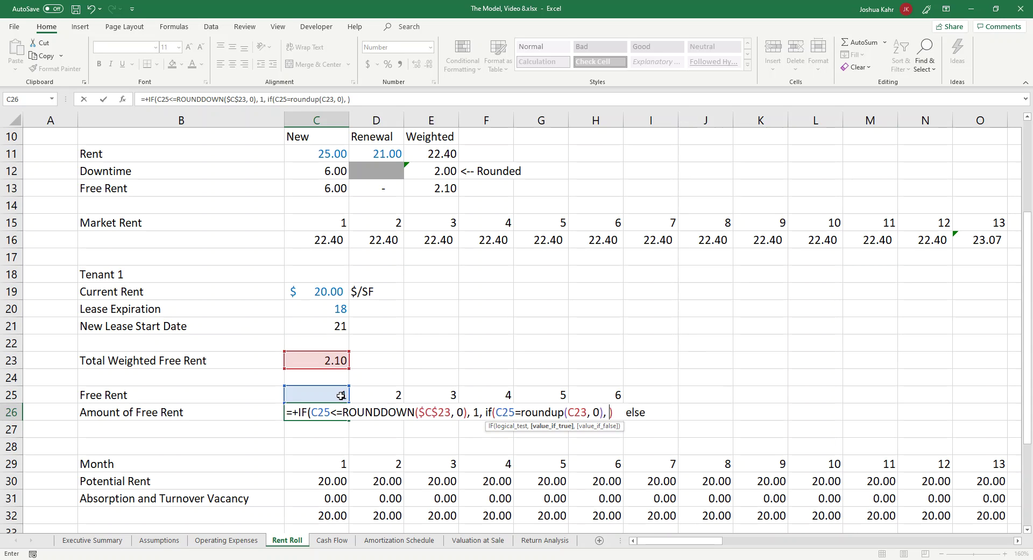
# - Complete the nested IF in C26 with $C$23-ROUNDDOWN(C23,0) as the true value and 0 as the false value
pyautogui.click(328, 354)
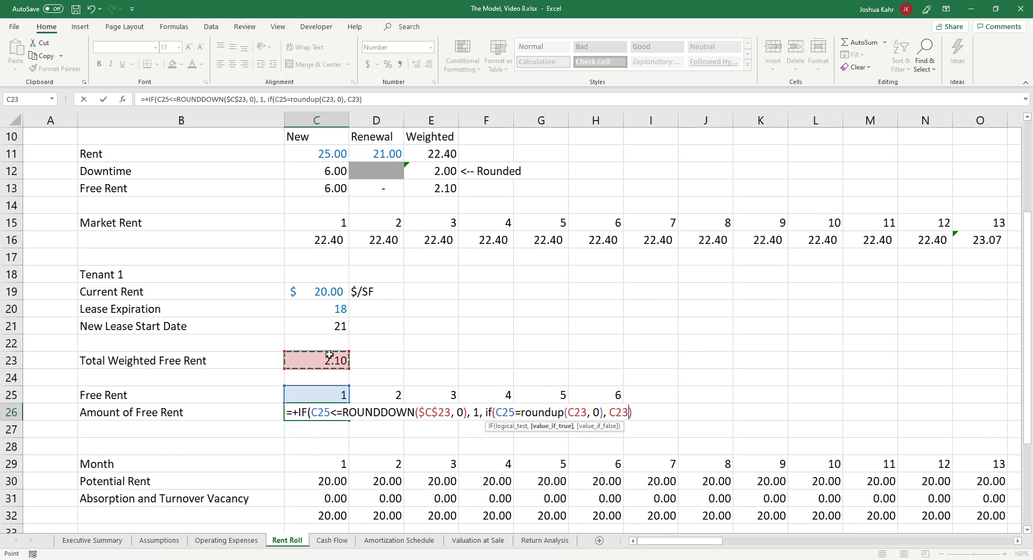
pyautogui.press('F4')
pyautogui.write('-')
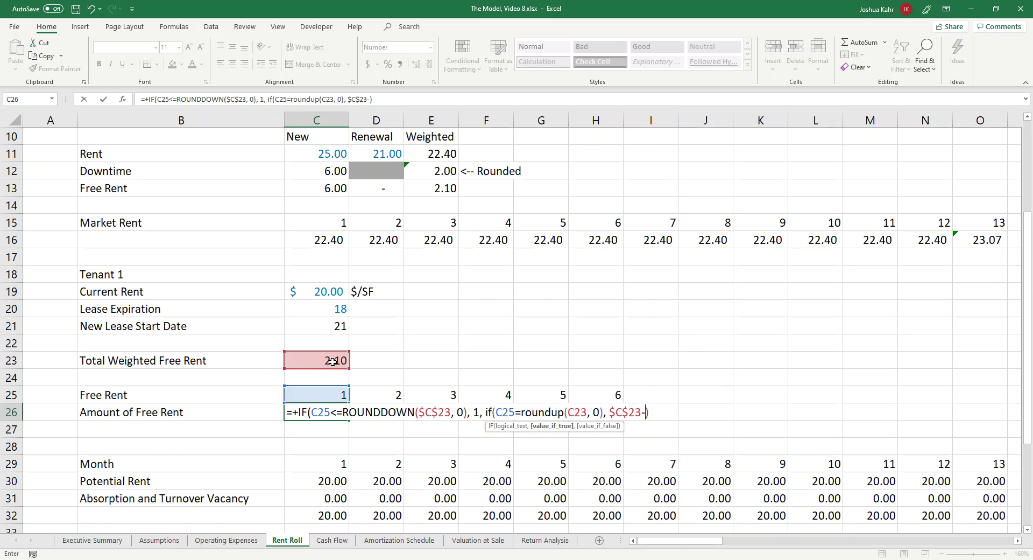
pyautogui.write('rounddown')
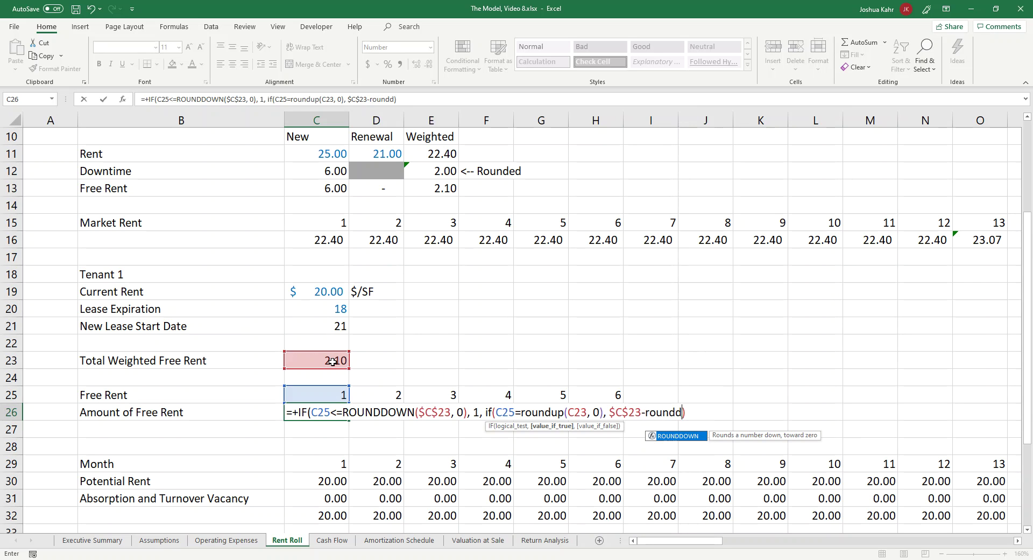
pyautogui.write('(')
pyautogui.click(333, 361)
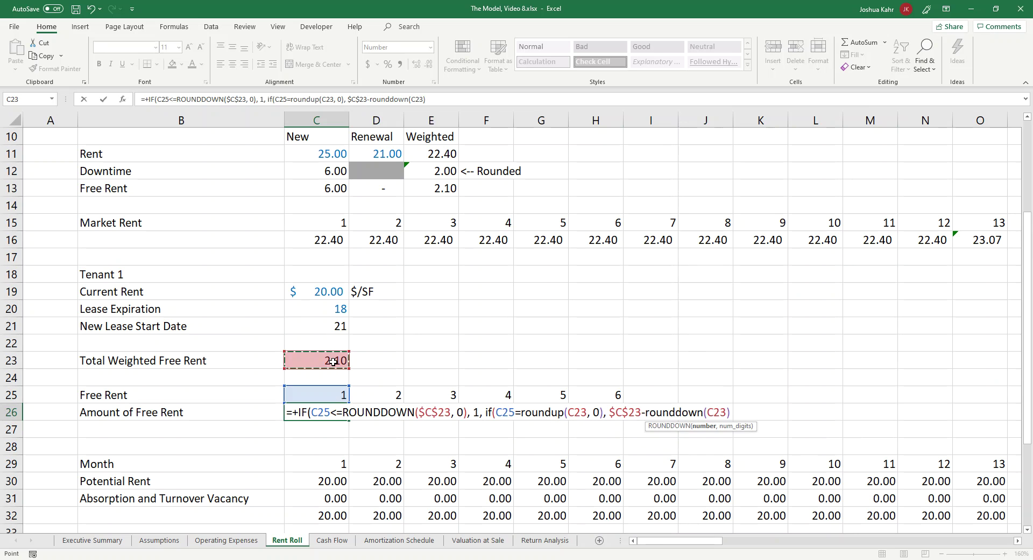
pyautogui.write(',0)')
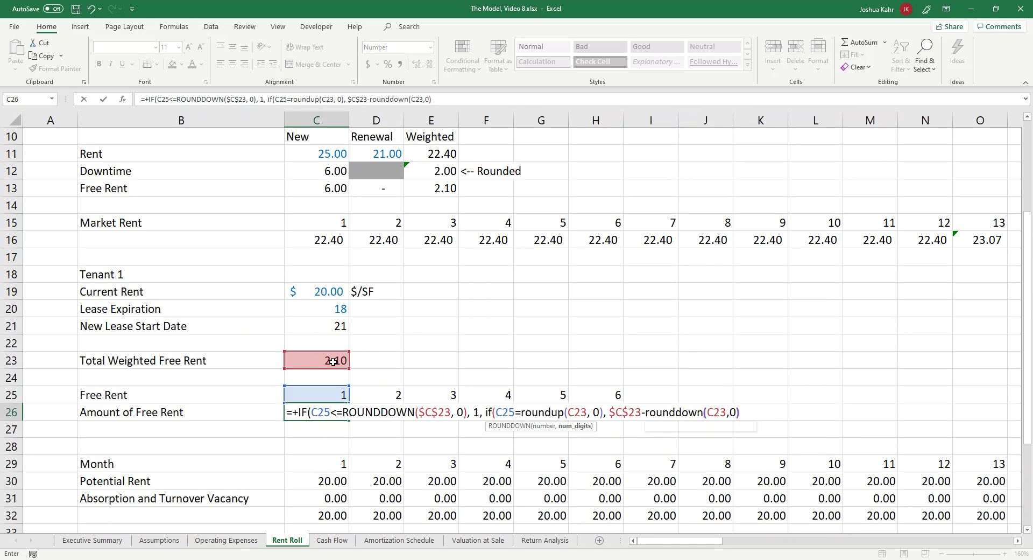
pyautogui.write(', 0')
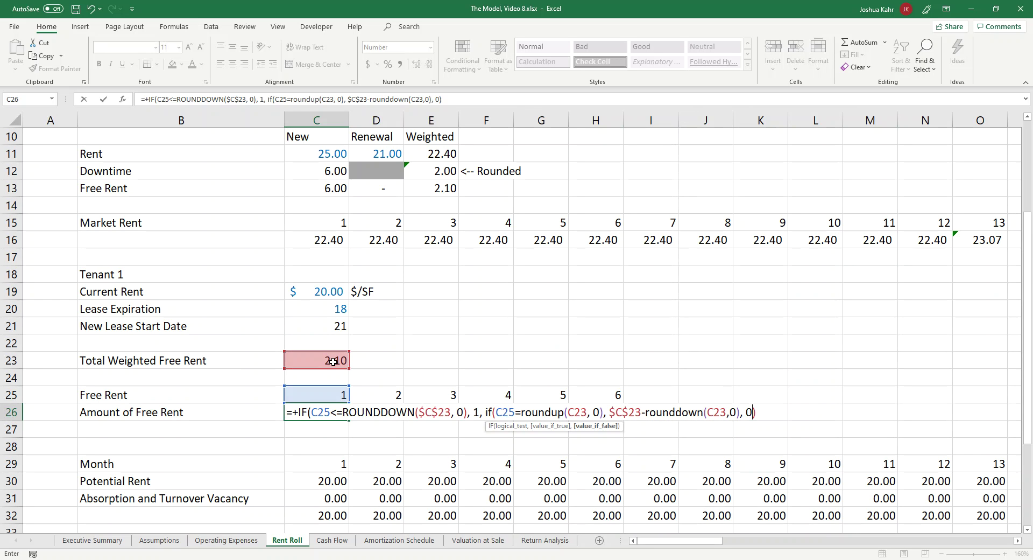
pyautogui.write('))')
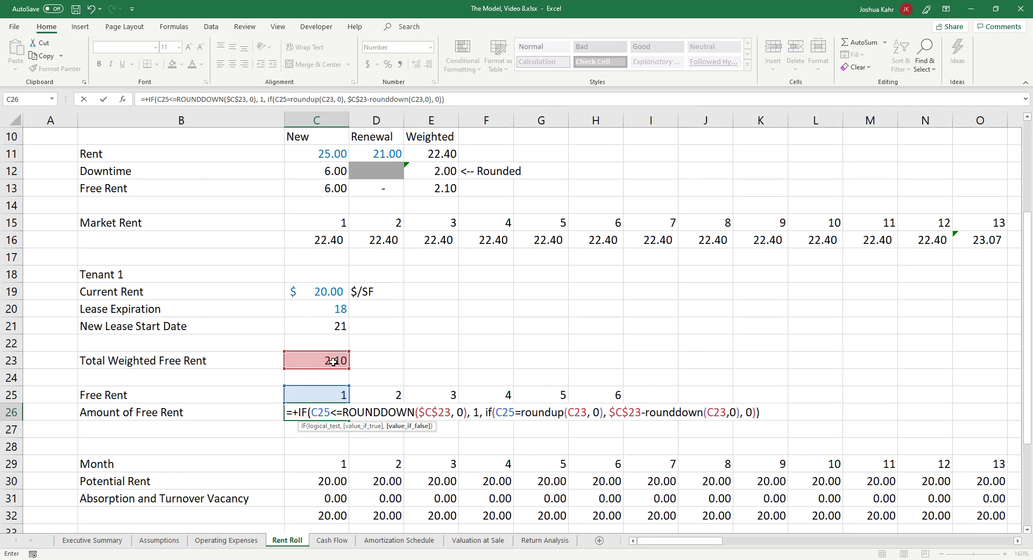
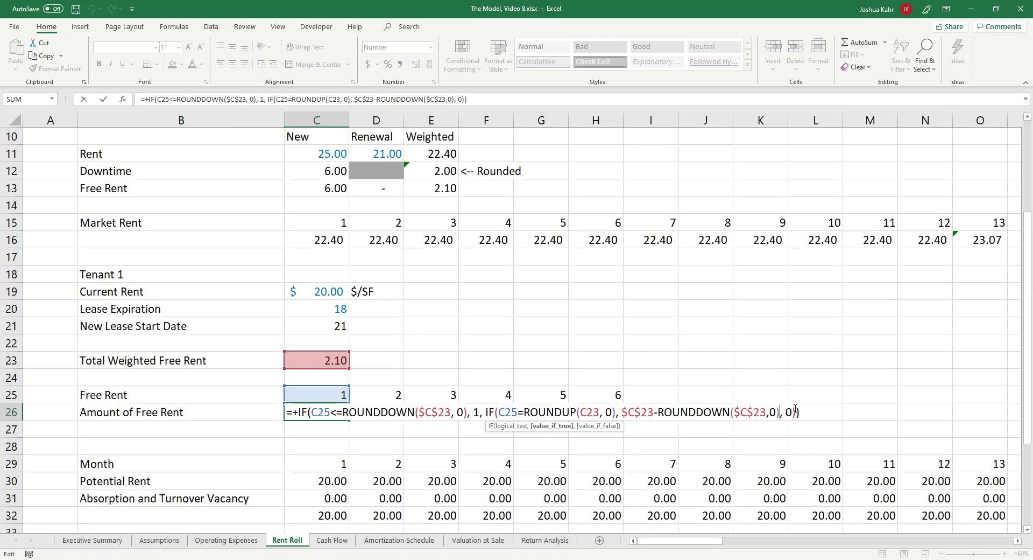
# - Make the C23 reference inside ROUNDUP absolute as $C$23 in the C26 formula
pyautogui.press('Left')
pyautogui.press('Left')
pyautogui.press('Left')
pyautogui.press('Left')
pyautogui.press('Left')
pyautogui.press('Left')
pyautogui.press('Left')
pyautogui.press('F4')
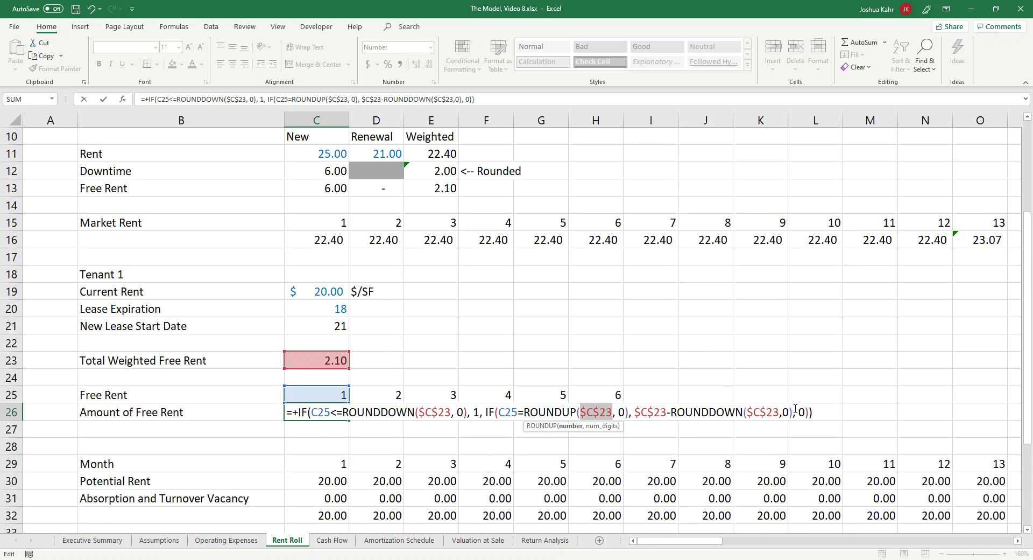
pyautogui.press('Return')
# - Copy the completed C26 formula across the Amount of Free Rent row through H26
pyautogui.press('Up')
pyautogui.hotkey('ctrl', 'c')
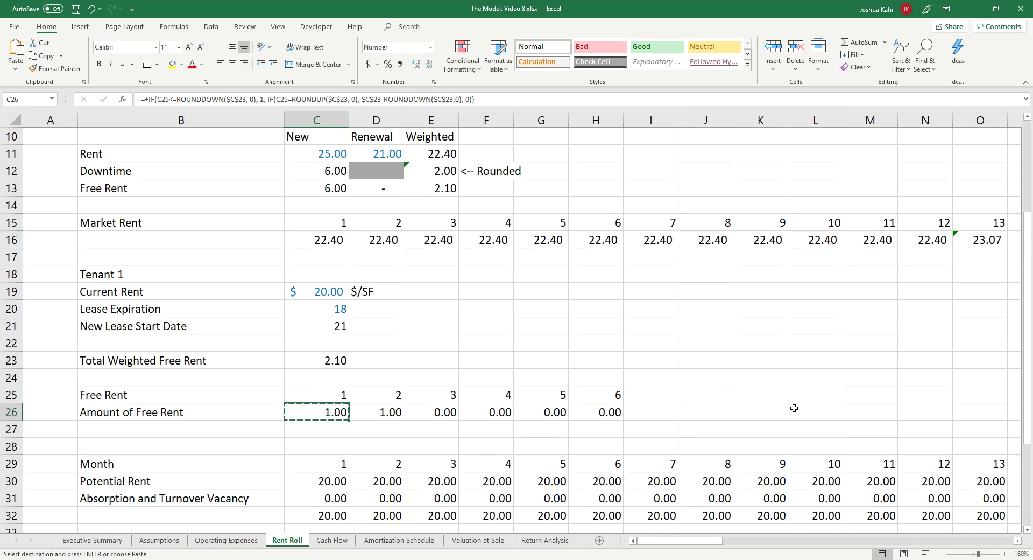
pyautogui.hotkey('shift', 'Right')
pyautogui.hotkey('shift', 'Right')
pyautogui.hotkey('shift', 'Right')
pyautogui.hotkey('shift', 'Right')
pyautogui.hotkey('shift', 'Right')
pyautogui.hotkey('ctrl', 'v')
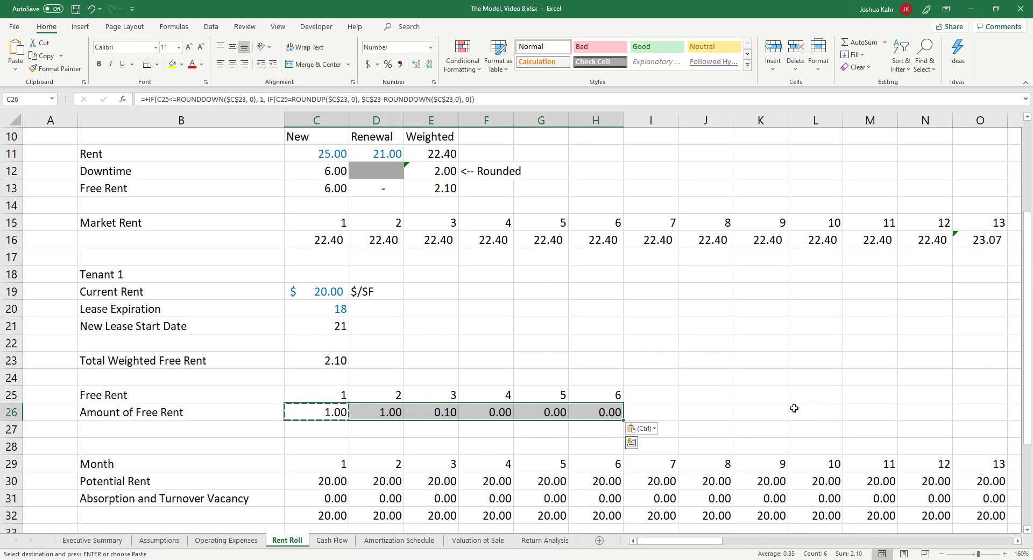
# - Examine the copied Amount of Free Rent formulas in the later months of row 26, including G26
pyautogui.press('Right')
pyautogui.press('Right')
pyautogui.press('Right')
pyautogui.press('Right')
pyautogui.press('Right')
pyautogui.press('Left')
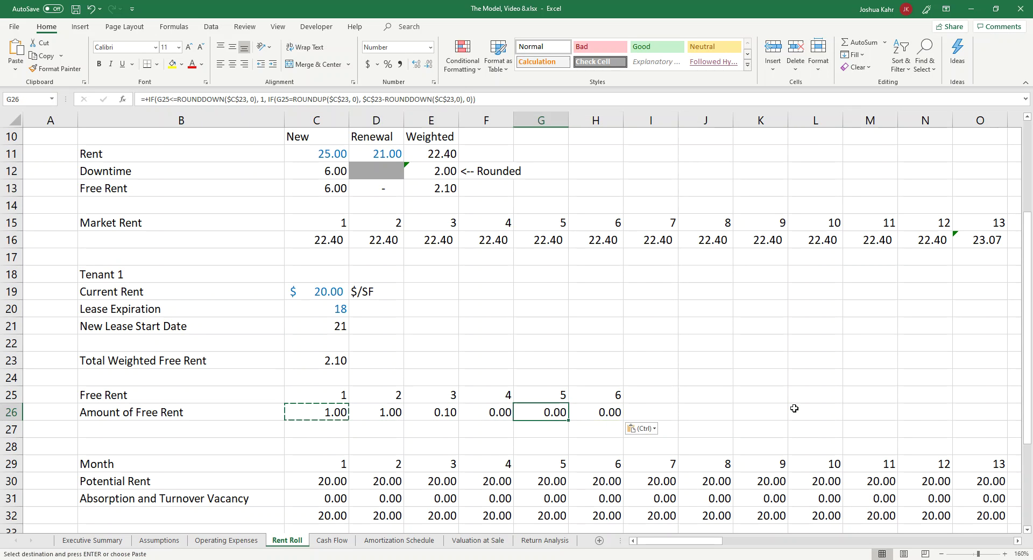
pyautogui.press('Left')
pyautogui.press('F2')
pyautogui.press('Escape')
pyautogui.press('Right')
pyautogui.press('F2')
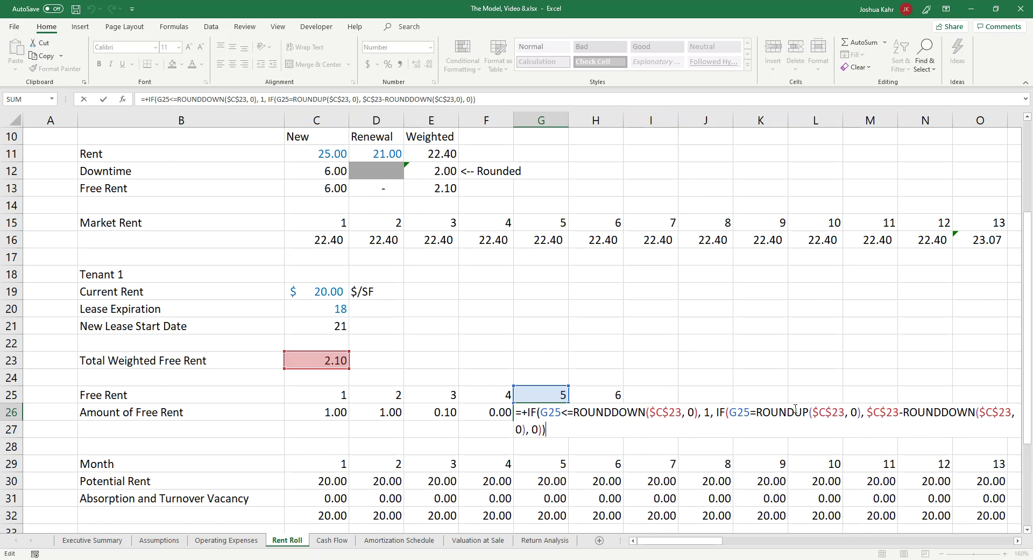
pyautogui.hotkey('ctrl', 'Return')
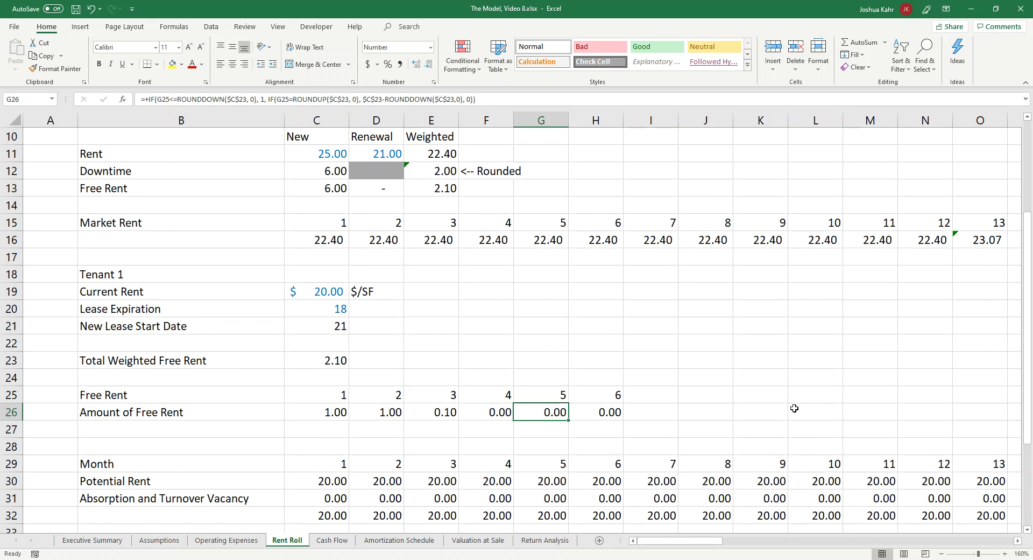
# - Look over the Amount of Free Rent row and the monthly and annual rent schedules below it
pyautogui.press('Left')
pyautogui.press('Left')
pyautogui.press('Left')
pyautogui.press('Down')
pyautogui.press('Up')
pyautogui.press('Right')
pyautogui.press('Right')
pyautogui.press('Right')
pyautogui.press('Right')
pyautogui.press('Down')
pyautogui.press('Down')
pyautogui.press('Down')
pyautogui.press('Down')
pyautogui.press('Down')
pyautogui.press('Down')
pyautogui.press('Down')
pyautogui.press('Down')
pyautogui.press('Down')
pyautogui.press('Down')
pyautogui.press('Up')
pyautogui.press('Up')
pyautogui.press('Up')
pyautogui.press('Up')
pyautogui.press('Up')
pyautogui.press('Left')
pyautogui.press('Left')
pyautogui.press('Left')
pyautogui.press('Left')
pyautogui.press('Left')
pyautogui.press('Left')
pyautogui.press('Left')
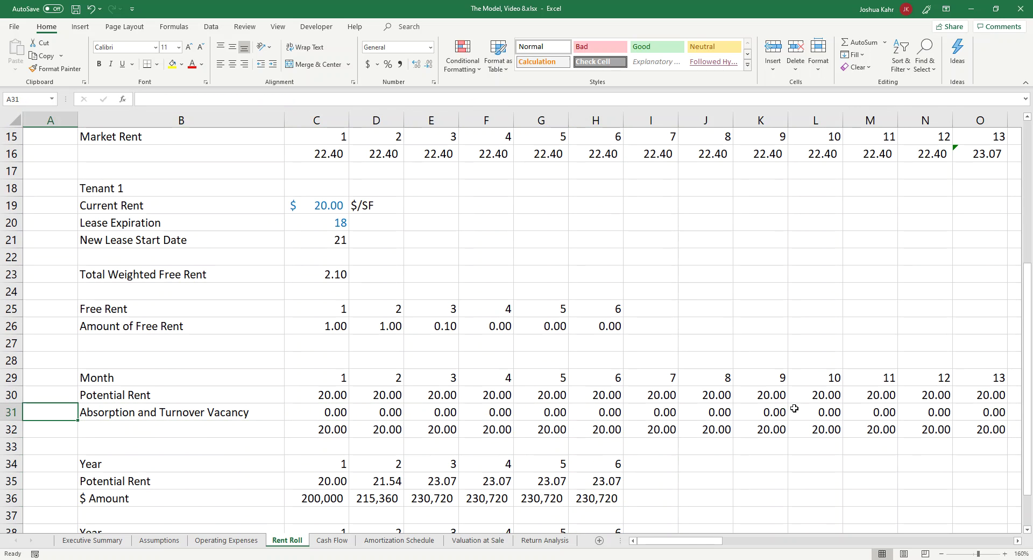
# - Try inserting a row labelled Free Rent above the monthly Absorption and Turnover Vacancy row
pyautogui.click(15, 414)
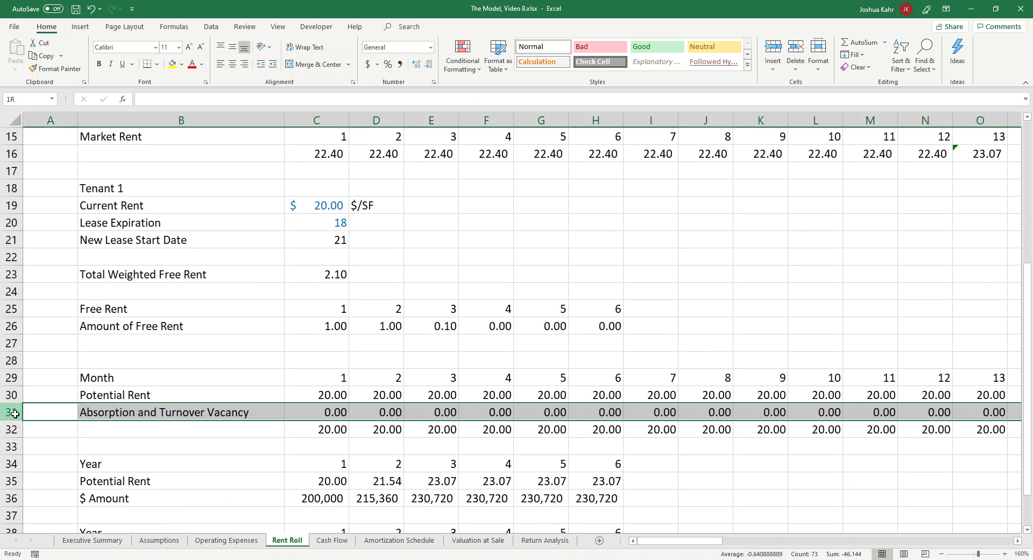
pyautogui.scroll(-1, 206, 462)
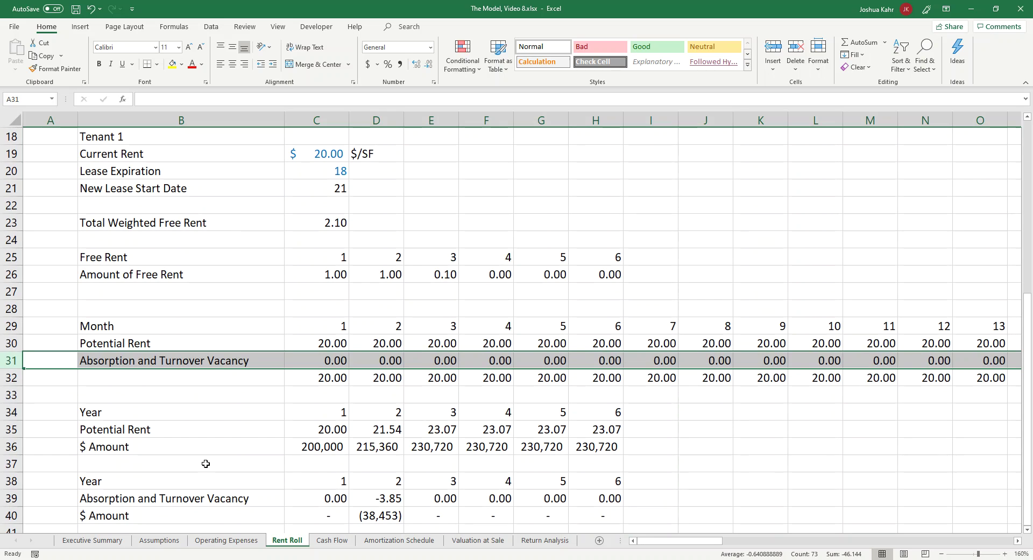
pyautogui.hotkey('ctrl', 'shift', '+')
pyautogui.press('Down')
pyautogui.press('Right')
pyautogui.press('Up')
pyautogui.write('Free Rent')
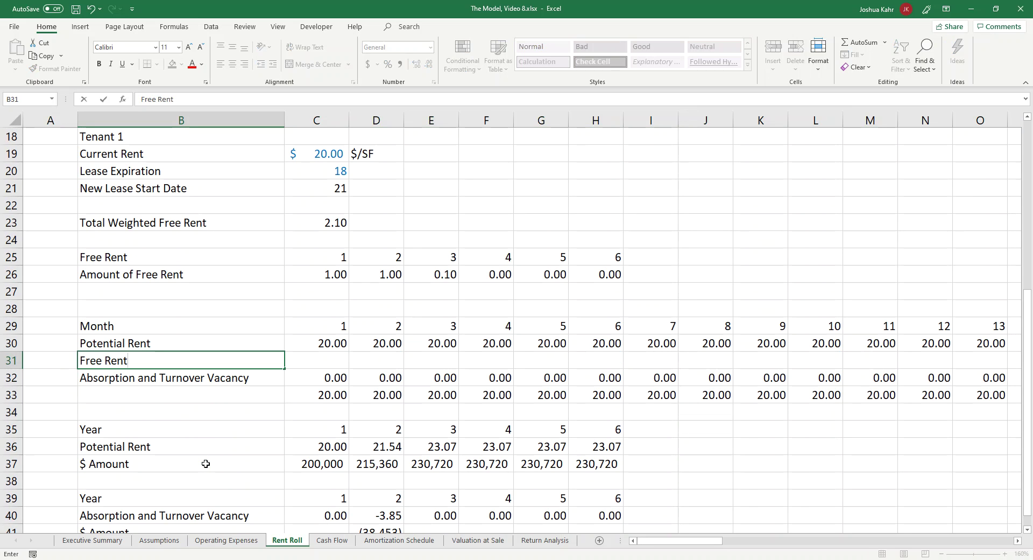
# - Discard the Free Rent label and delete the entire inserted row 31
pyautogui.press('Escape')
pyautogui.hotkey('ctrl', 'z')
pyautogui.hotkey('ctrl', 'y')
pyautogui.hotkey('ctrl', '-')
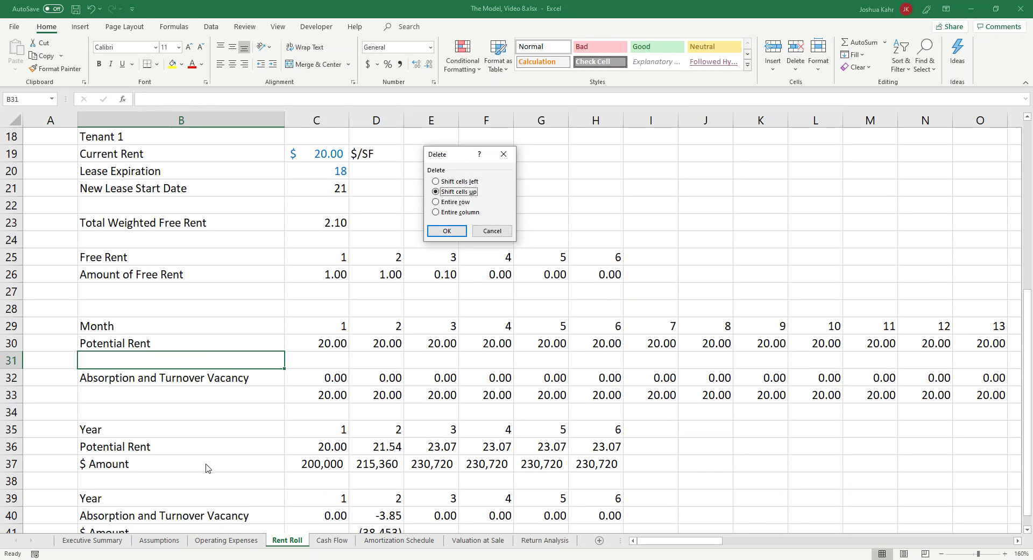
pyautogui.click(463, 202)
pyautogui.click(447, 230)
pyautogui.click(377, 308)
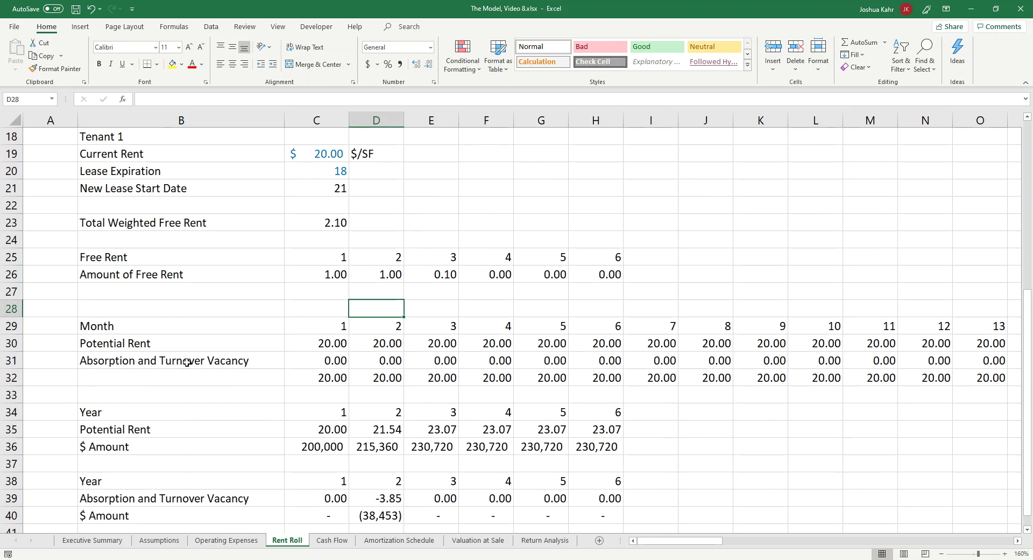
# - Insert a new row 32 below the monthly Absorption and Turnover Vacancy row and label it Free Rent
pyautogui.click(14, 380)
pyautogui.hotkey('ctrl', '+')
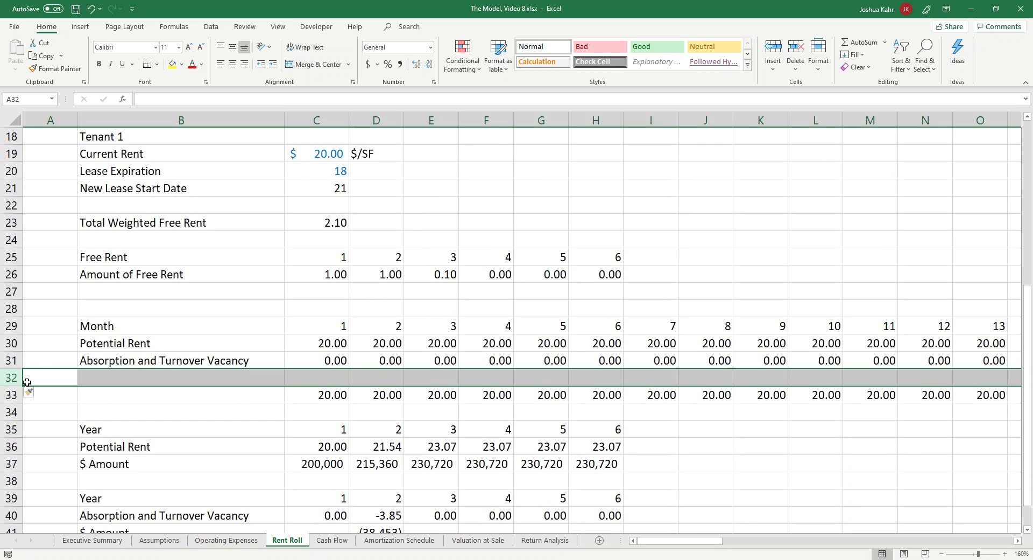
pyautogui.press('Right')
pyautogui.write('Free Rent')
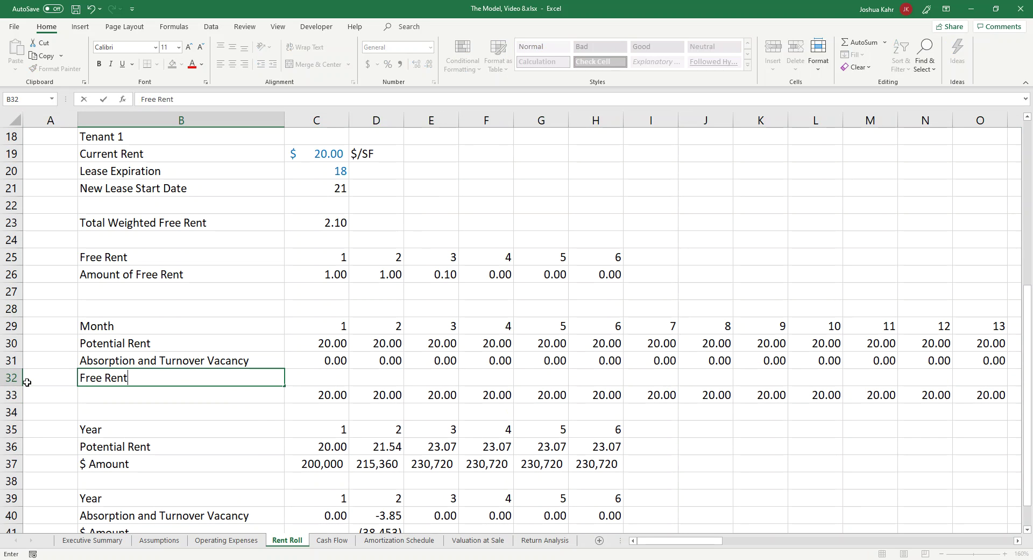
pyautogui.press('Right')
pyautogui.press('Right')
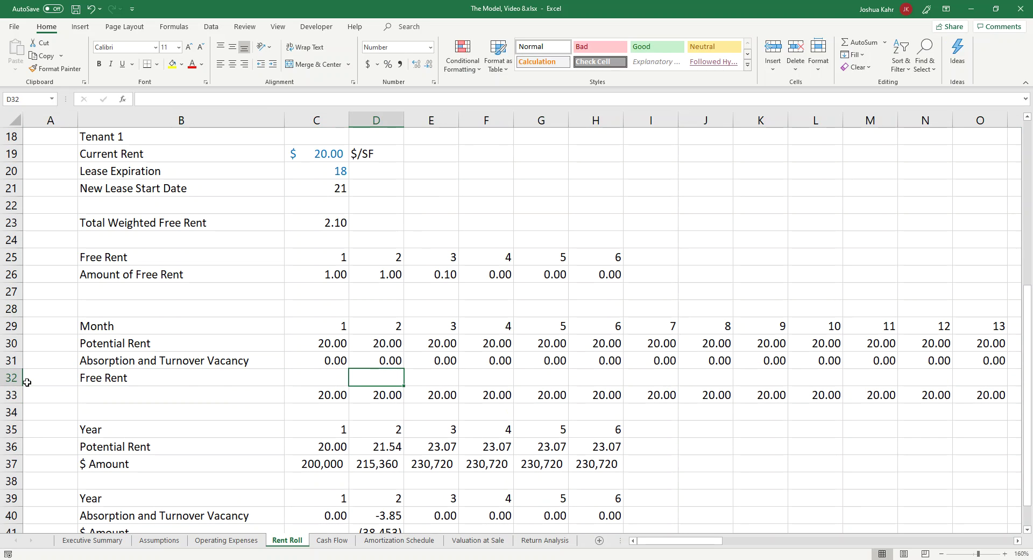
pyautogui.press('Left')
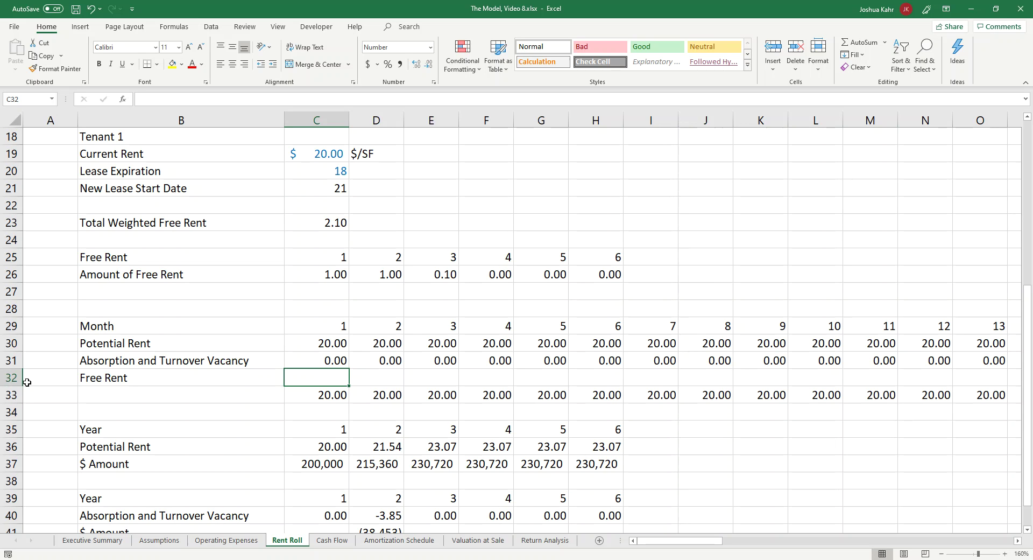
# - Insert a row above Amount of Free Rent and label it Actual Month in B26
pyautogui.click(11, 274)
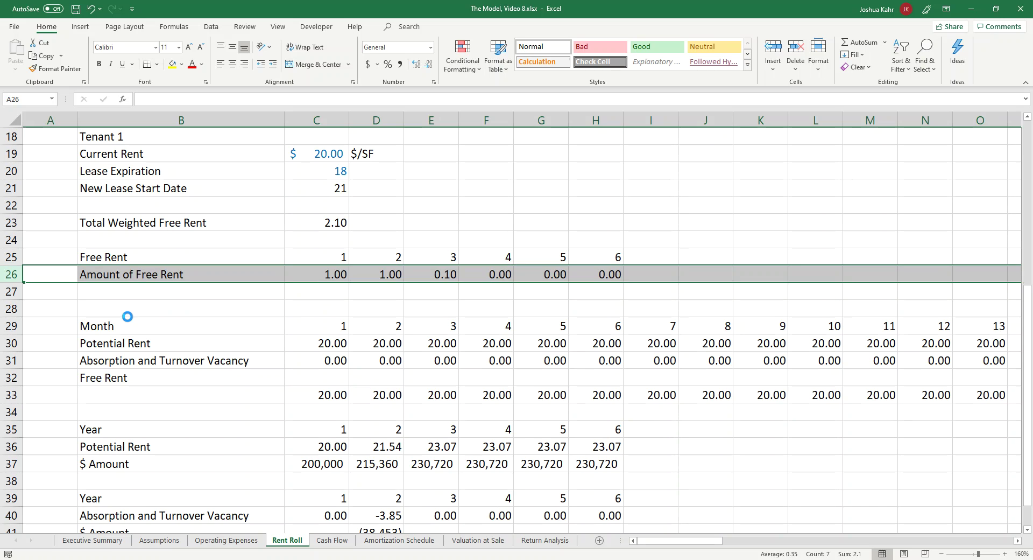
pyautogui.hotkey('ctrl', 'shift', '+')
pyautogui.press('Down')
pyautogui.press('Right')
pyautogui.press('Up')
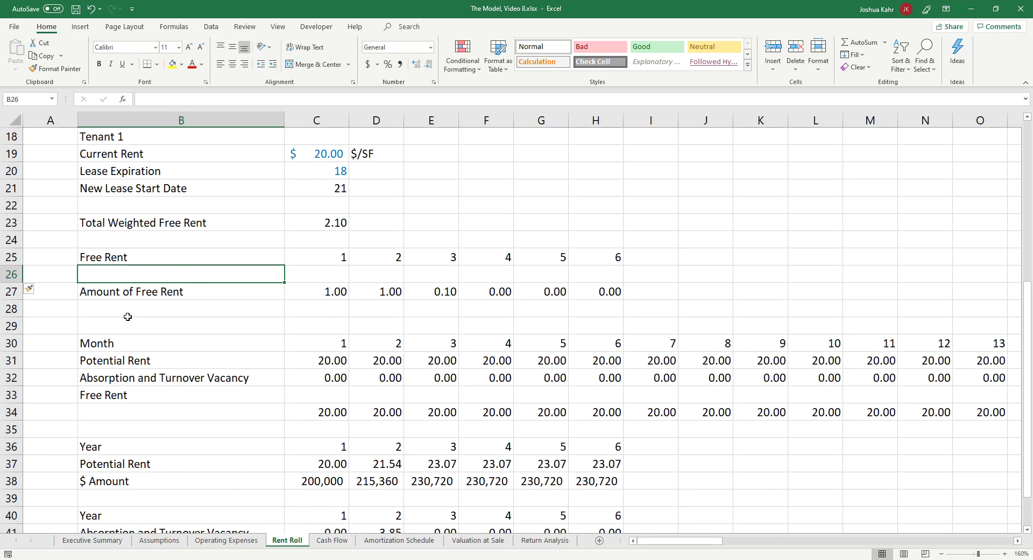
pyautogui.write('Actual Month')
pyautogui.press('Tab')
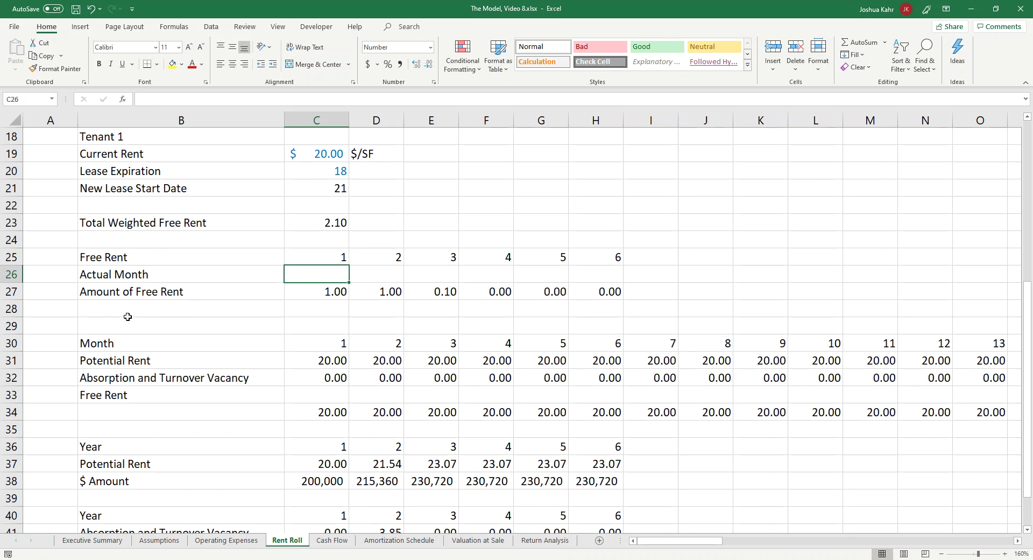
# - Link the first Actual Month cell, C26, to the New Lease Start Date with +C21
pyautogui.write('+')
pyautogui.press('Up')
pyautogui.press('Up')
pyautogui.press('Up')
pyautogui.press('Up')
pyautogui.press('Up')
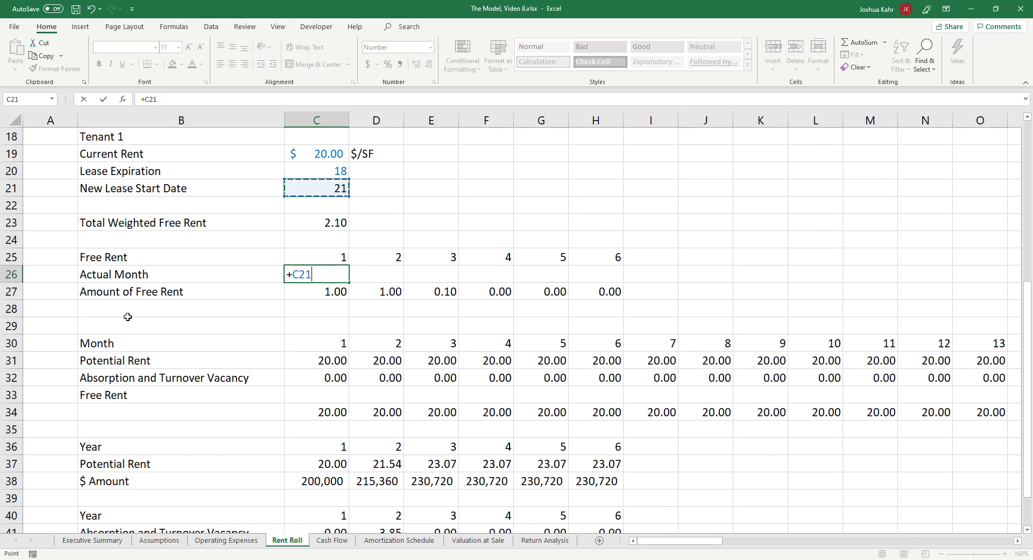
pyautogui.press('Return')
pyautogui.press('Up')
pyautogui.press('Right')
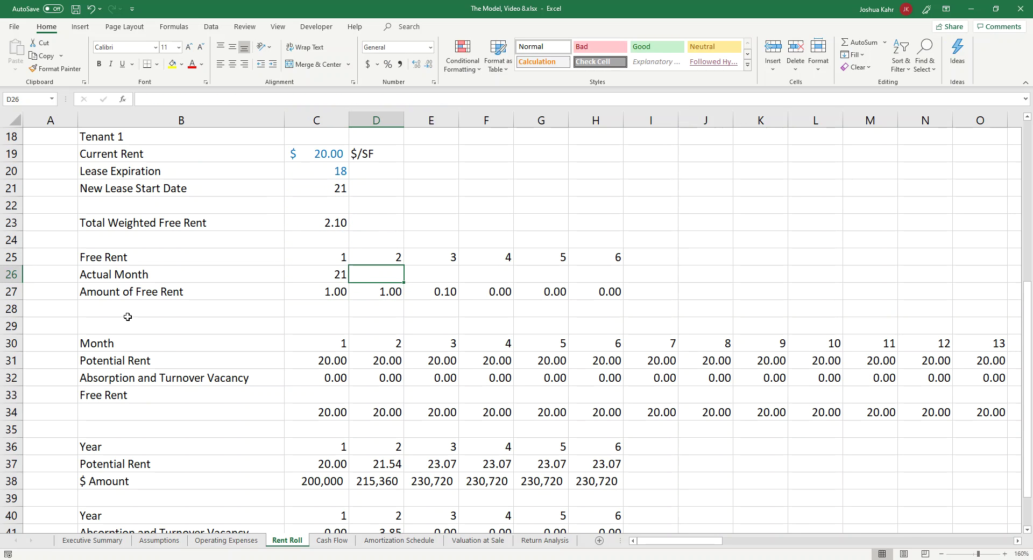
# - Enter +C26+1 in D26 as the second Actual Month
pyautogui.write('+')
pyautogui.press('Left')
pyautogui.write('+1')
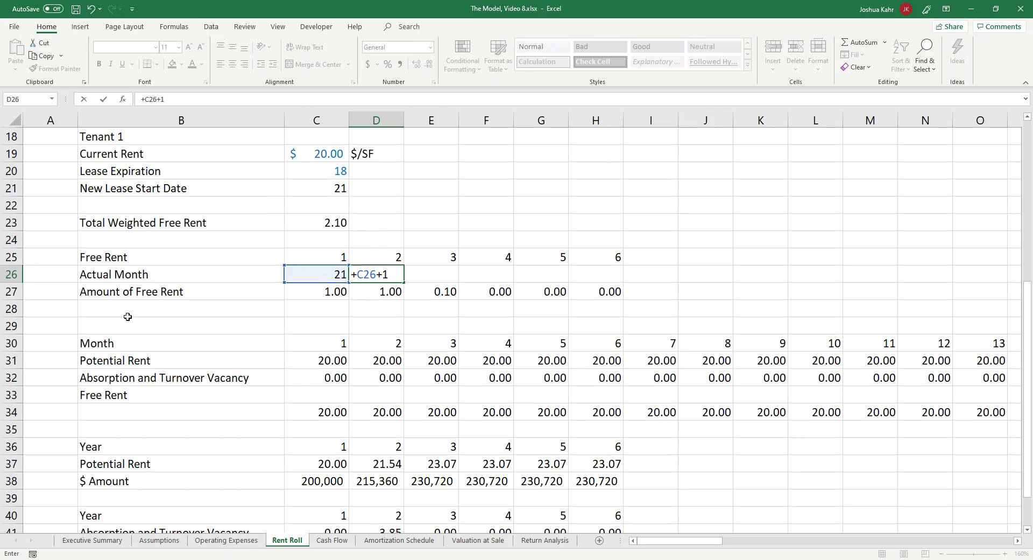
pyautogui.press('Return')
# - Copy the D26 Actual Month formula across the row through H26
pyautogui.press('Up')
pyautogui.hotkey('ctrl', 'c')
pyautogui.hotkey('shift', 'Right')
pyautogui.hotkey('shift', 'Right')
pyautogui.hotkey('shift', 'Right')
pyautogui.hotkey('shift', 'Right')
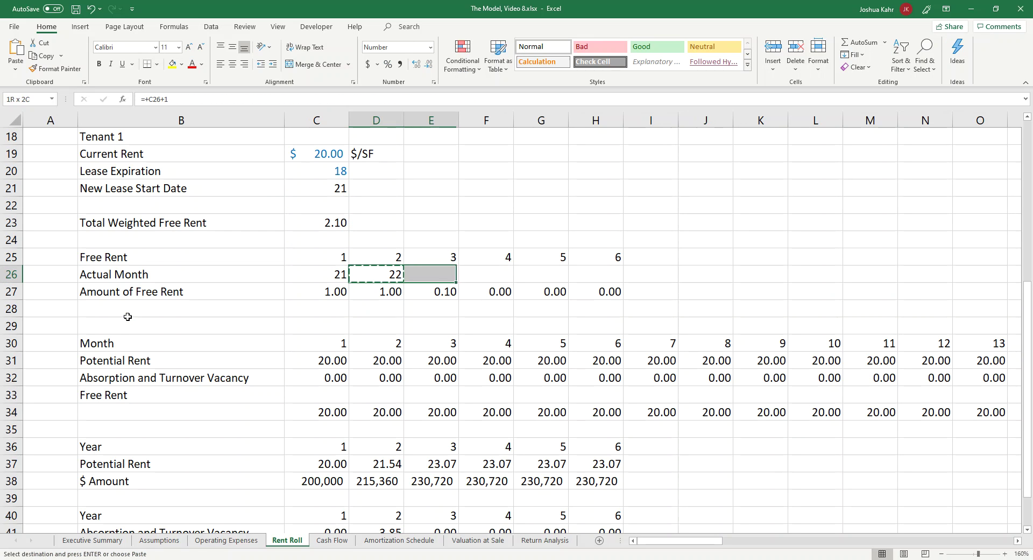
pyautogui.hotkey('ctrl', 'v')
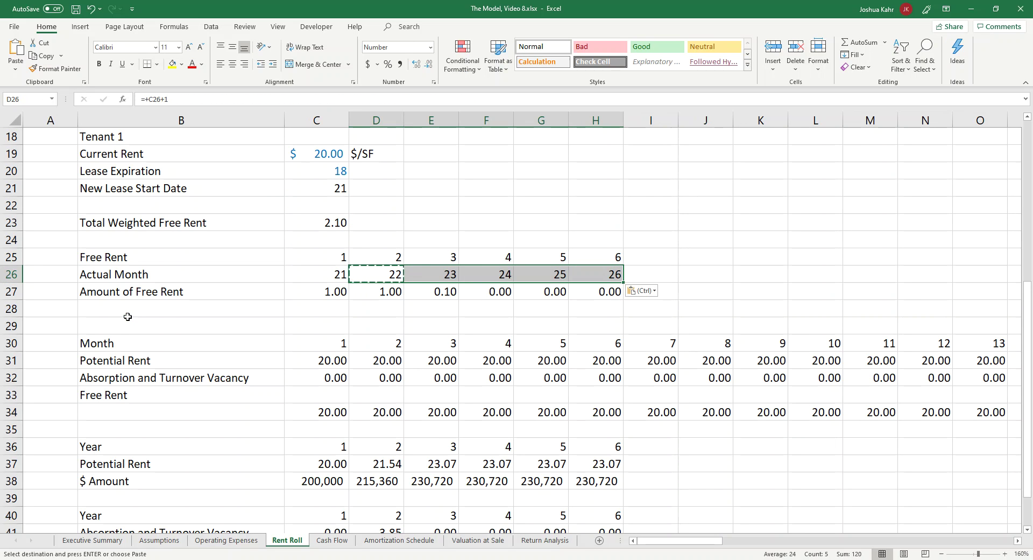
# - Start an HLOOKUP formula in the first monthly Free Rent cell, C33, with month cell C30 as the lookup value
pyautogui.press('Down')
pyautogui.press('Down')
pyautogui.press('Down')
pyautogui.press('Down')
pyautogui.press('Down')
pyautogui.press('Down')
pyautogui.press('Down')
pyautogui.press('Left')
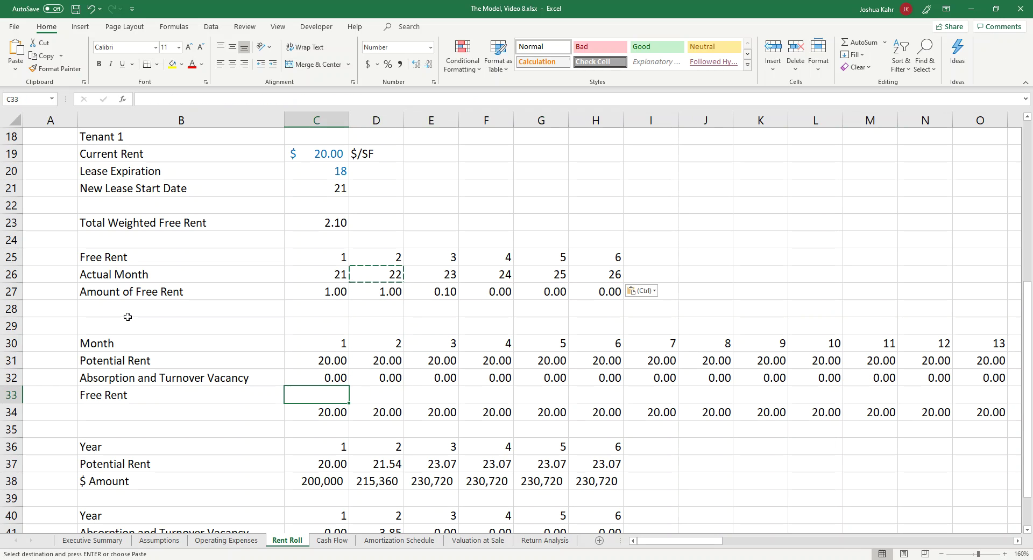
pyautogui.write('+')
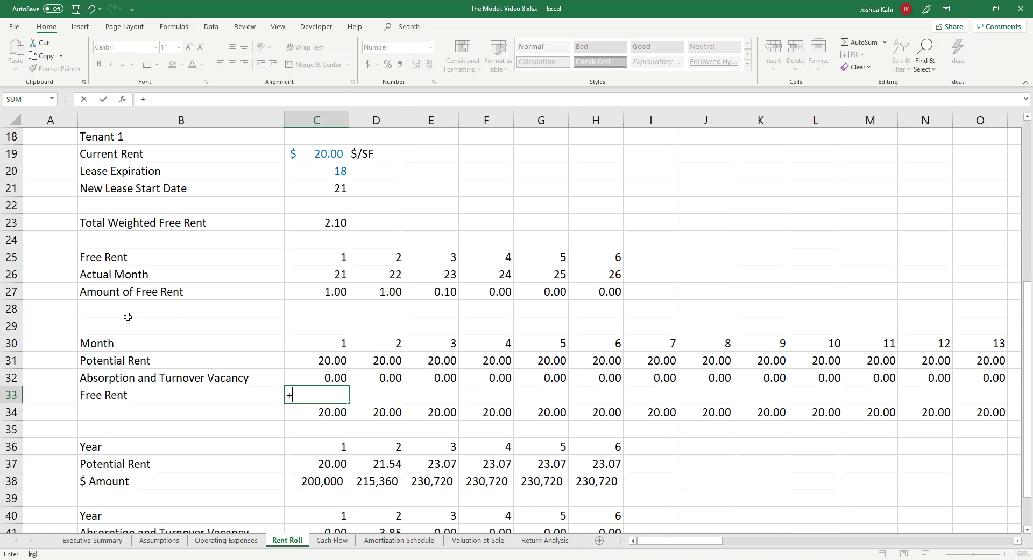
pyautogui.write('hlookup(')
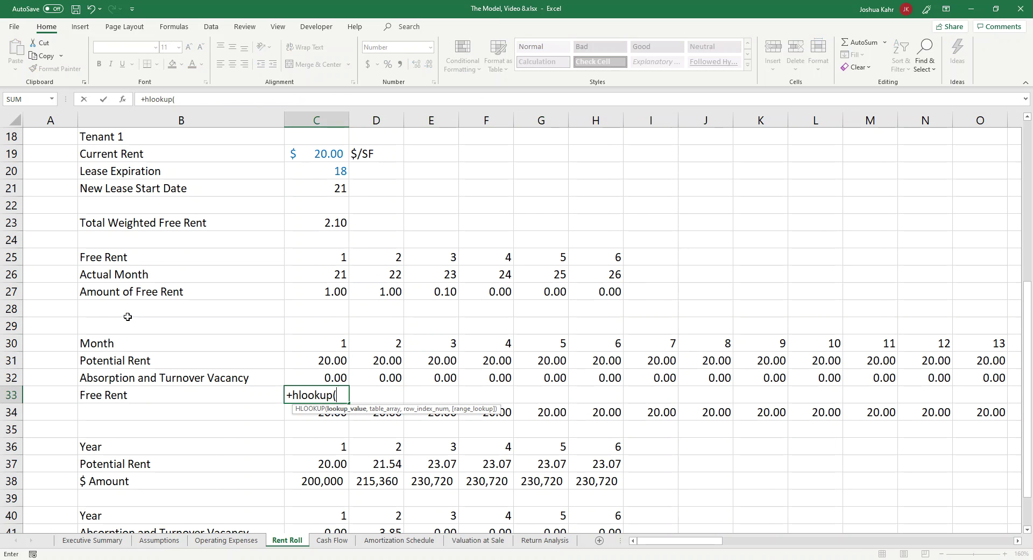
pyautogui.press('Up')
pyautogui.press('Up')
pyautogui.press('Up')
pyautogui.press('Up')
pyautogui.press('Up')
pyautogui.press('Up')
pyautogui.press('Up')
pyautogui.press('Down')
pyautogui.press('Down')
pyautogui.press('Down')
pyautogui.press('Down')
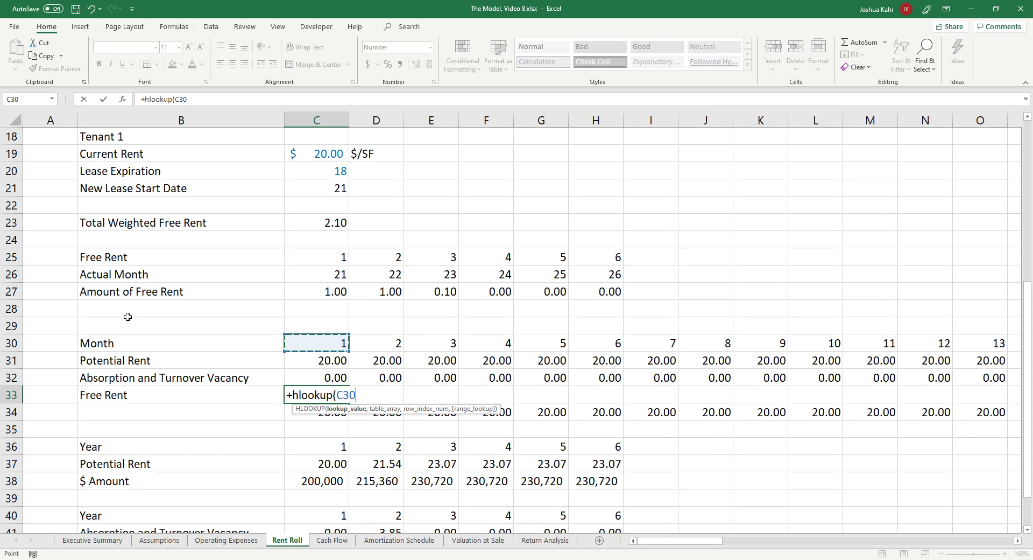
# - Complete the HLOOKUP arguments in C33 with table range C26:H27, row index 2 and false for an exact match
pyautogui.write(',')
pyautogui.press('Up')
pyautogui.press('Up')
pyautogui.press('Up')
pyautogui.press('Up')
pyautogui.press('Up')
pyautogui.press('Up')
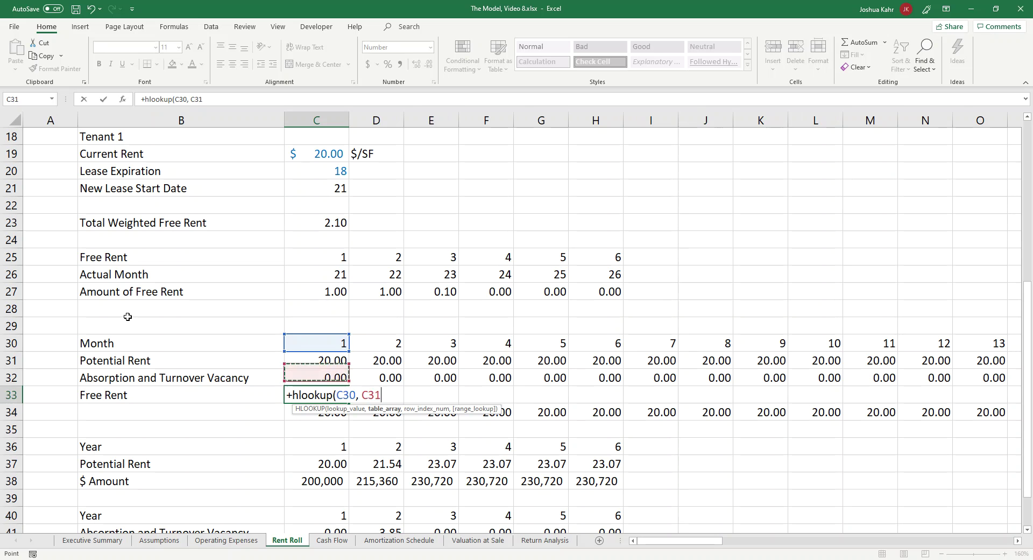
pyautogui.hotkey('shift', 'Up')
pyautogui.hotkey('shift', 'Right')
pyautogui.hotkey('shift', 'Right')
pyautogui.hotkey('shift', 'Right')
pyautogui.hotkey('shift', 'Right')
pyautogui.hotkey('shift', 'Right')
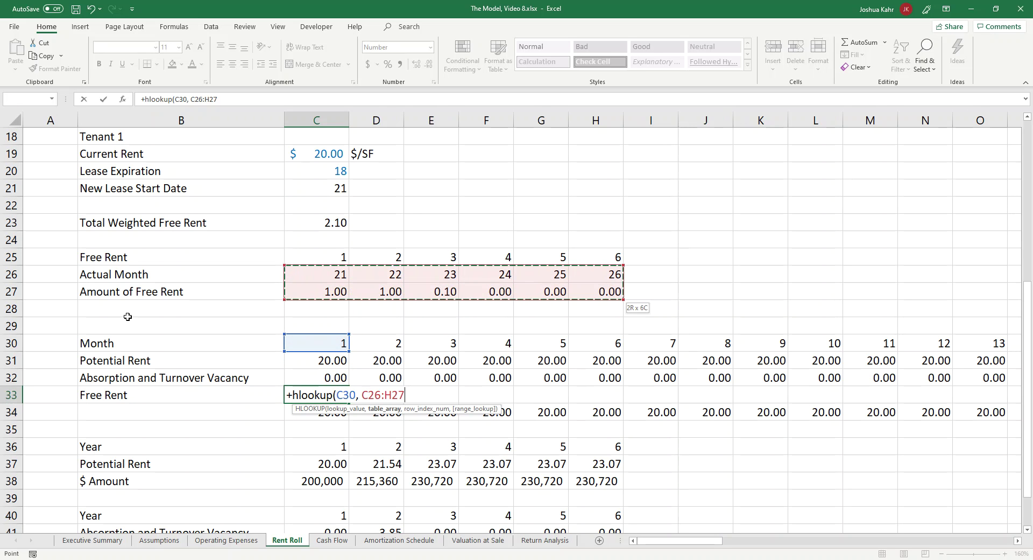
pyautogui.write(', ')
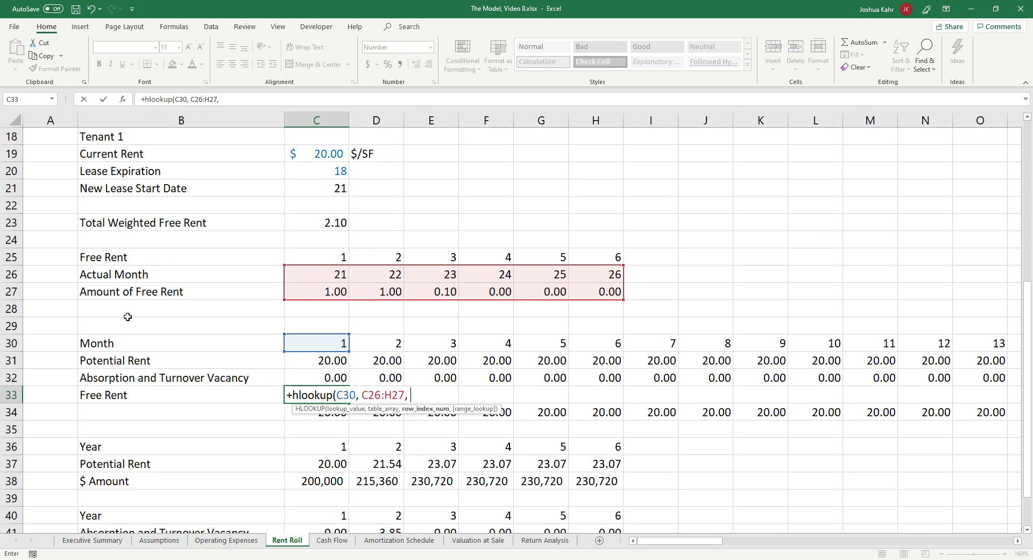
pyautogui.write('2, false')
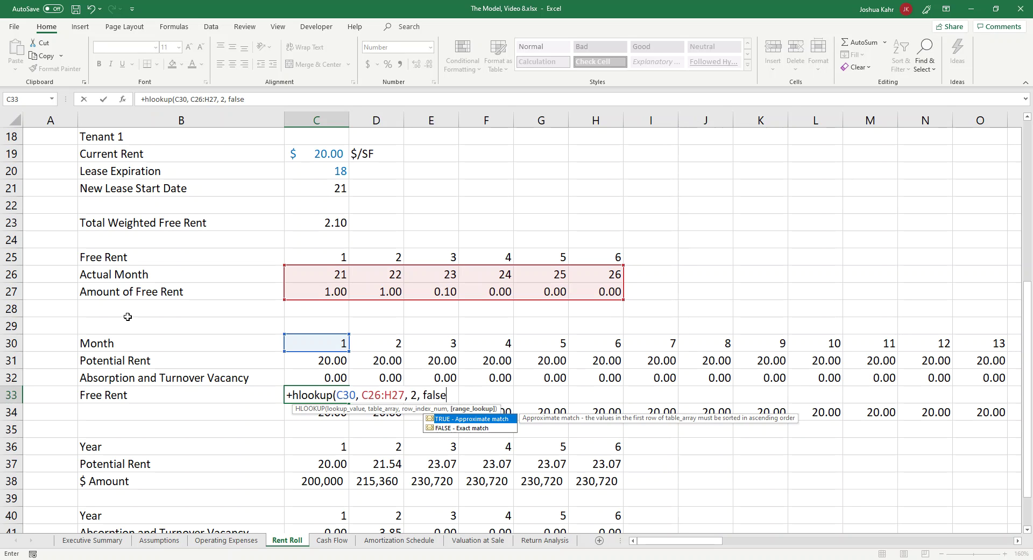
pyautogui.write(')')
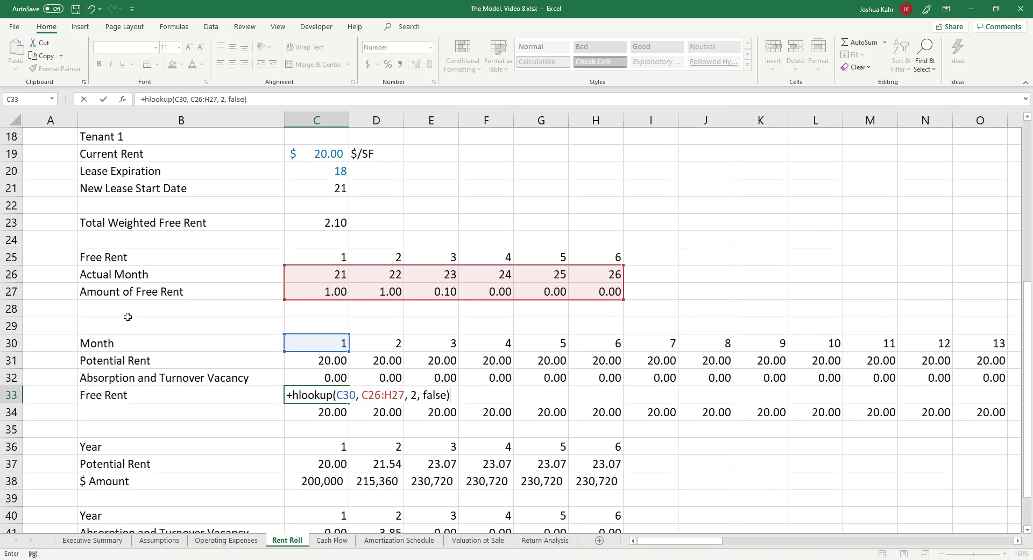
# - Make the HLOOKUP table range absolute as $C$26:$H$27 and commit the formula in C33
pyautogui.click(375, 396)
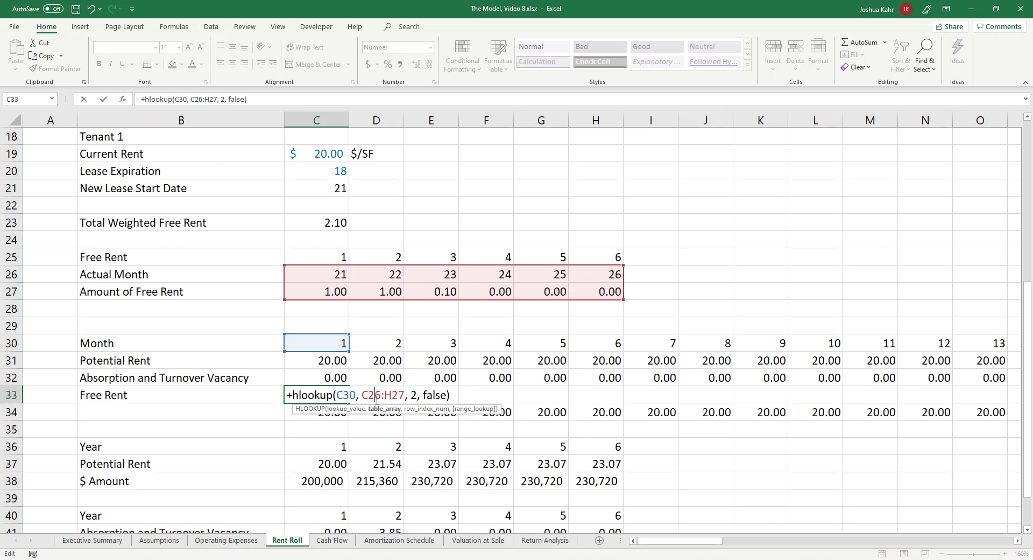
pyautogui.press('F4')
pyautogui.click(410, 395)
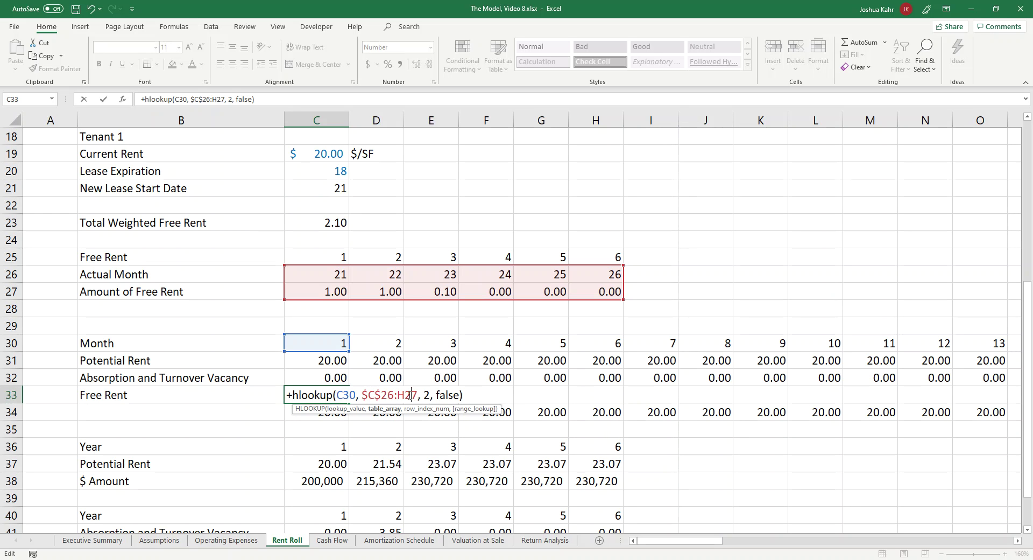
pyautogui.press('F4')
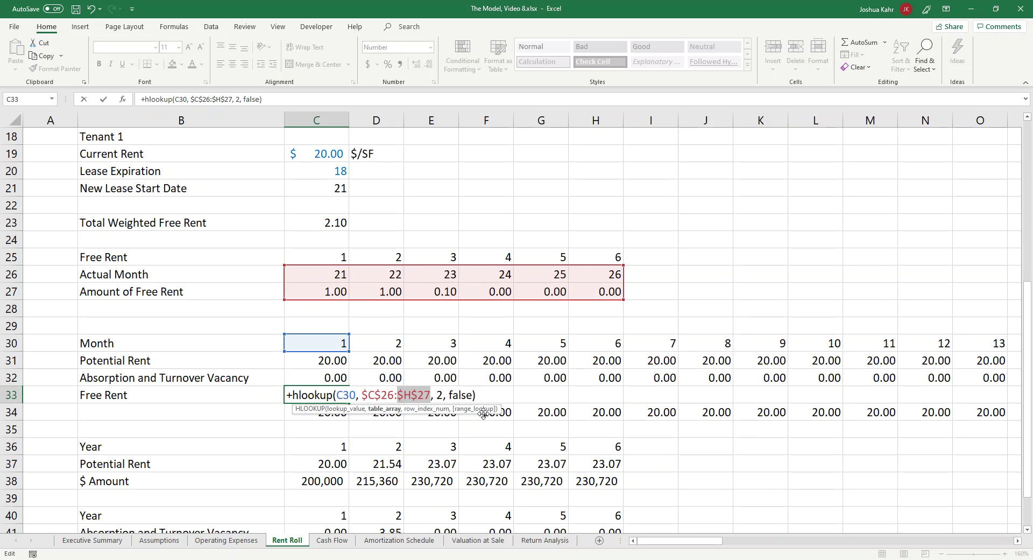
pyautogui.hotkey('ctrl', 'Return')
# - Copy the C33 Free Rent lookup across row 33 through month 72 in column BV
pyautogui.hotkey('ctrl', 'c')
pyautogui.hotkey('shift', 'Right')
pyautogui.hotkey('shift', 'Right')
pyautogui.hotkey('shift', 'Right')
pyautogui.hotkey('shift', 'Right')
pyautogui.hotkey('shift', 'Right')
pyautogui.hotkey('shift', 'Right')
pyautogui.hotkey('shift', 'Right')
pyautogui.hotkey('shift', 'Right')
pyautogui.hotkey('shift', 'Right')
pyautogui.hotkey('shift', 'Right')
pyautogui.hotkey('shift', 'Right')
pyautogui.hotkey('shift', 'Right')
pyautogui.hotkey('shift', 'Right')
pyautogui.hotkey('shift', 'Right')
pyautogui.hotkey('shift', 'Right')
pyautogui.hotkey('shift', 'Right')
pyautogui.hotkey('shift', 'Right')
pyautogui.hotkey('shift', 'Right')
pyautogui.hotkey('shift', 'Right')
pyautogui.hotkey('shift', 'Right')
pyautogui.hotkey('shift', 'Right')
pyautogui.hotkey('shift', 'Right')
pyautogui.hotkey('shift', 'Right')
pyautogui.hotkey('shift', 'Right')
pyautogui.hotkey('shift', 'Right')
pyautogui.hotkey('shift', 'Right')
pyautogui.hotkey('shift', 'Right')
pyautogui.hotkey('shift', 'Right')
pyautogui.hotkey('shift', 'Right')
pyautogui.hotkey('shift', 'Right')
pyautogui.hotkey('shift', 'Right')
pyautogui.hotkey('shift', 'Right')
pyautogui.hotkey('shift', 'Right')
pyautogui.hotkey('shift', 'Right')
pyautogui.hotkey('shift', 'Right')
pyautogui.hotkey('shift', 'Right')
pyautogui.hotkey('shift', 'Right')
pyautogui.hotkey('shift', 'Right')
pyautogui.hotkey('shift', 'Right')
pyautogui.hotkey('shift', 'Right')
pyautogui.hotkey('shift', 'Right')
pyautogui.hotkey('shift', 'Right')
pyautogui.hotkey('shift', 'Right')
pyautogui.hotkey('shift', 'Right')
pyautogui.hotkey('shift', 'Right')
pyautogui.hotkey('shift', 'Right')
pyautogui.hotkey('shift', 'Right')
pyautogui.hotkey('shift', 'Right')
pyautogui.hotkey('shift', 'Right')
pyautogui.hotkey('shift', 'Right')
pyautogui.hotkey('shift', 'Right')
pyautogui.hotkey('shift', 'Right')
pyautogui.hotkey('shift', 'Right')
pyautogui.hotkey('shift', 'Right')
pyautogui.hotkey('shift', 'Right')
pyautogui.hotkey('shift', 'Right')
pyautogui.hotkey('shift', 'Right')
pyautogui.hotkey('shift', 'Right')
pyautogui.hotkey('shift', 'Right')
pyautogui.hotkey('shift', 'Right')
pyautogui.hotkey('shift', 'Right')
pyautogui.hotkey('shift', 'Right')
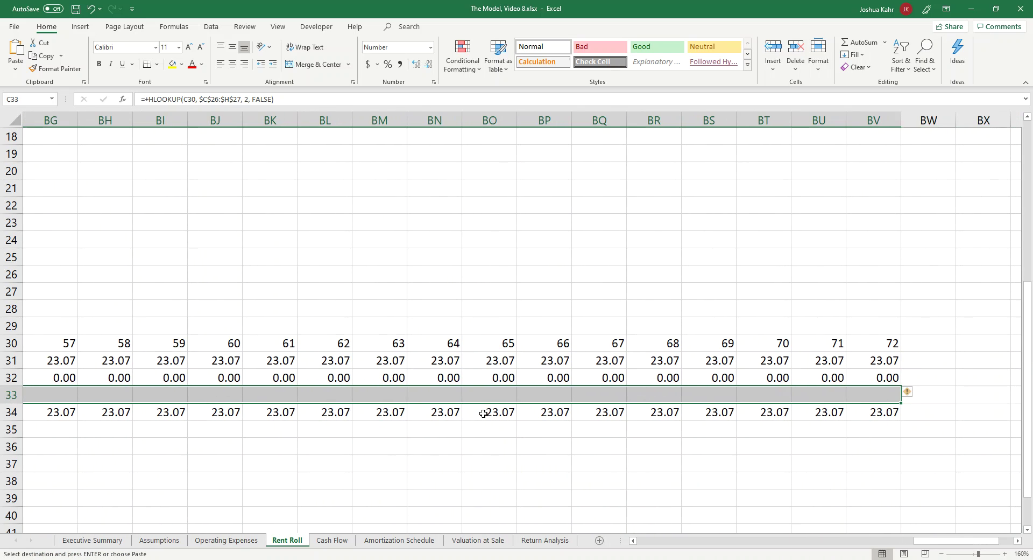
pyautogui.hotkey('ctrl', 'v')
# - Examine the Free Rent lookup results along row 33 up to and around month 21
pyautogui.press('Right')
pyautogui.press('Right')
pyautogui.press('Right')
pyautogui.press('Right')
pyautogui.press('Right')
pyautogui.press('Right')
pyautogui.press('Right')
pyautogui.press('Right')
pyautogui.press('Right')
pyautogui.press('Right')
pyautogui.press('Right')
pyautogui.press('Right')
pyautogui.press('Right')
pyautogui.press('Right')
pyautogui.press('Right')
pyautogui.press('Right')
pyautogui.press('Right')
pyautogui.press('Right')
pyautogui.press('Right')
pyautogui.press('Right')
pyautogui.press('Right')
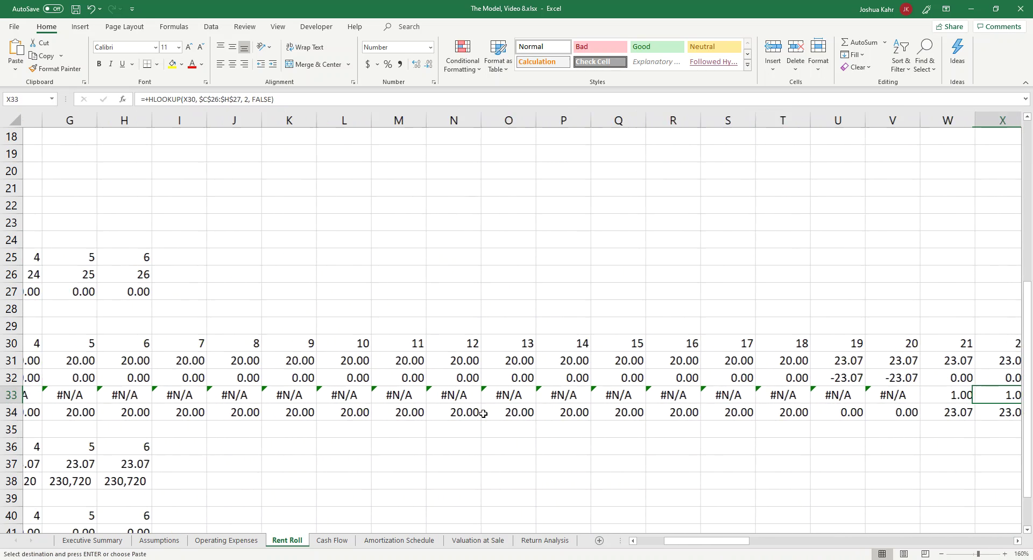
pyautogui.press('Right')
pyautogui.press('Right')
pyautogui.press('Left')
pyautogui.press('Left')
pyautogui.press('Left')
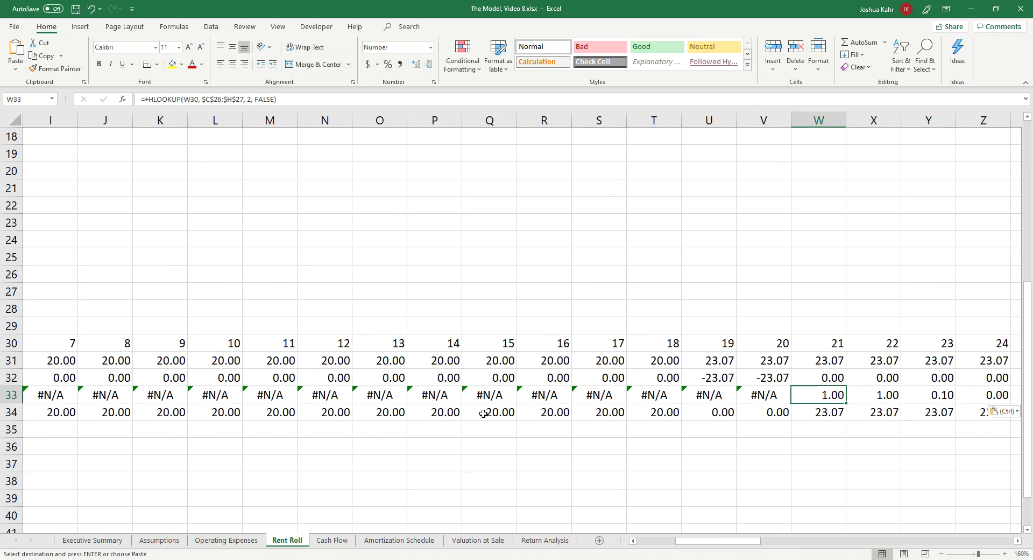
# - Wrap the month 1 Free Rent HLOOKUP in C33 in an opening IFERROR, removing the leading plus sign
pyautogui.press('Right')
pyautogui.press('Left')
pyautogui.press('Left')
pyautogui.press('Left')
pyautogui.press('Left')
pyautogui.press('Left')
pyautogui.press('Left')
pyautogui.press('Left')
pyautogui.press('Left')
pyautogui.press('Left')
pyautogui.press('Left')
pyautogui.press('Left')
pyautogui.press('Left')
pyautogui.press('Left')
pyautogui.press('Left')
pyautogui.press('Left')
pyautogui.press('Left')
pyautogui.press('Left')
pyautogui.press('Left')
pyautogui.press('Left')
pyautogui.press('Left')
pyautogui.hscroll(-2, 482, 413)
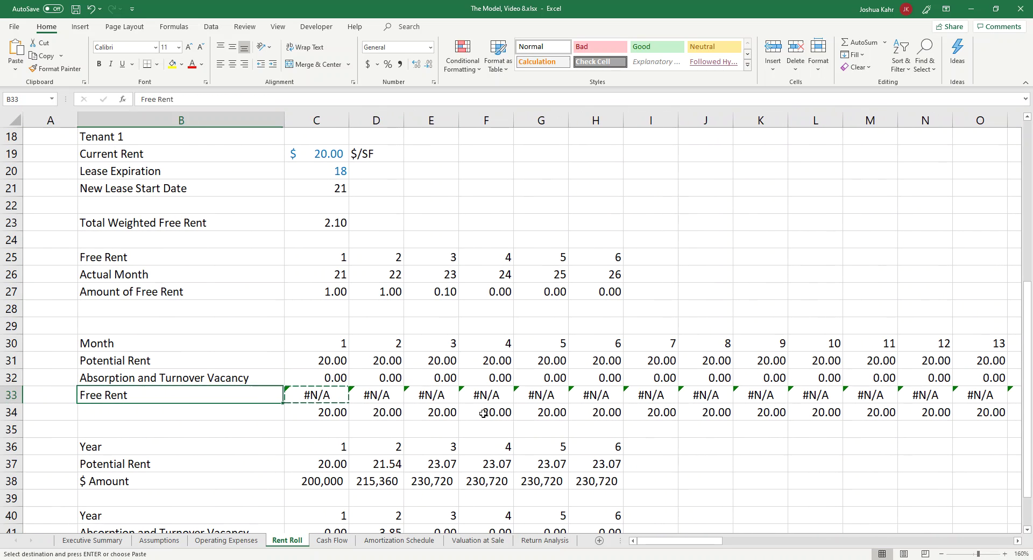
pyautogui.press('Right')
pyautogui.press('F2')
pyautogui.press('Left')
pyautogui.press('Left')
pyautogui.press('Left')
pyautogui.press('Left')
pyautogui.press('Left')
pyautogui.press('Left')
pyautogui.press('Left')
pyautogui.press('Left')
pyautogui.press('Left')
pyautogui.press('Left')
pyautogui.press('Left')
pyautogui.press('Left')
pyautogui.press('Left')
pyautogui.press('Left')
pyautogui.press('Left')
pyautogui.press('Left')
pyautogui.press('Left')
pyautogui.press('Left')
pyautogui.press('Left')
pyautogui.press('Left')
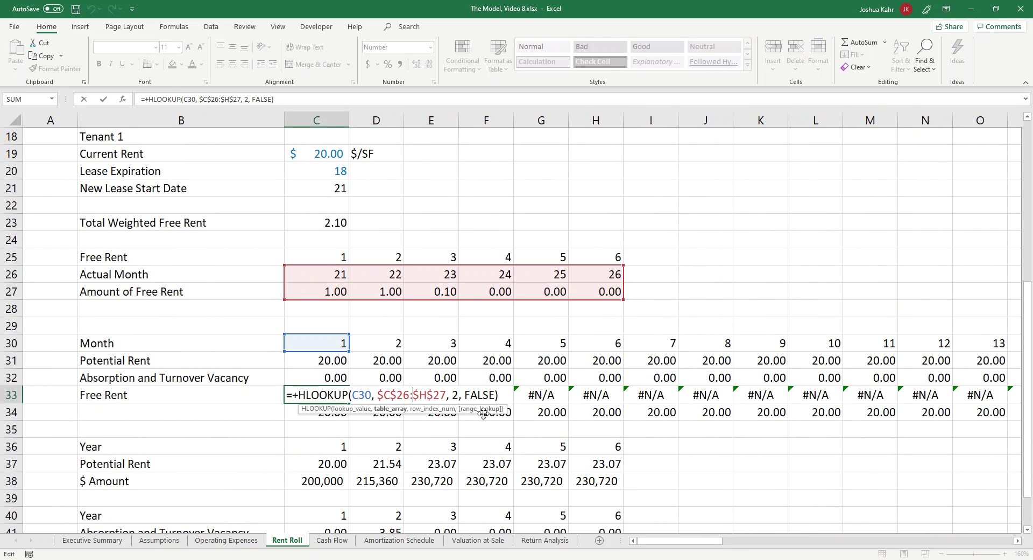
pyautogui.write('iferror(')
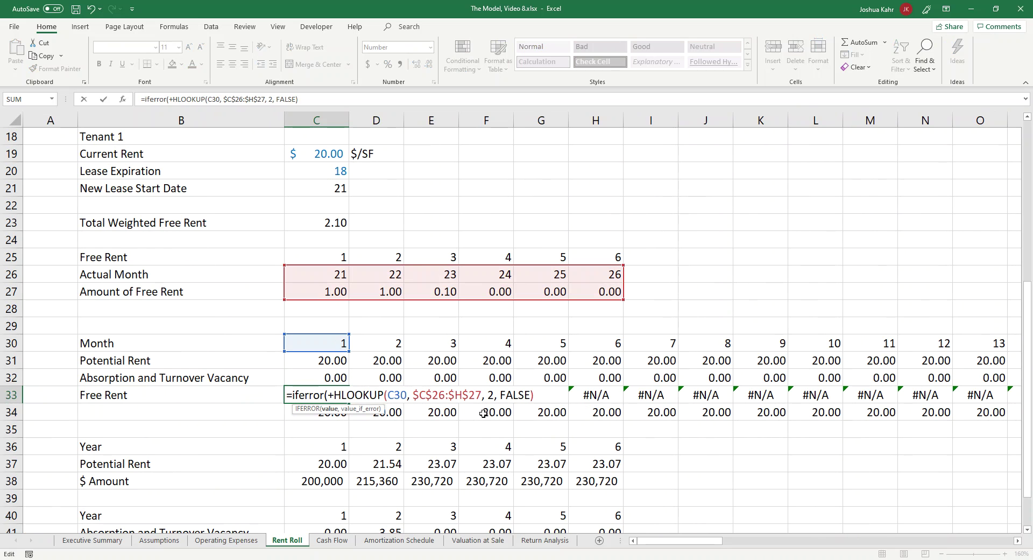
pyautogui.press('Delete')
# - Finish the IFERROR in C33 with 0 as the error value and commit the formula
pyautogui.press('Right')
pyautogui.press('Right')
pyautogui.press('Right')
pyautogui.press('Right')
pyautogui.press('Right')
pyautogui.press('Right')
pyautogui.press('Right')
pyautogui.press('Right')
pyautogui.press('Right')
pyautogui.press('Right')
pyautogui.press('Right')
pyautogui.press('Right')
pyautogui.press('Right')
pyautogui.press('Right')
pyautogui.press('Right')
pyautogui.press('Right')
pyautogui.press('Right')
pyautogui.press('Right')
pyautogui.press('Right')
pyautogui.press('Right')
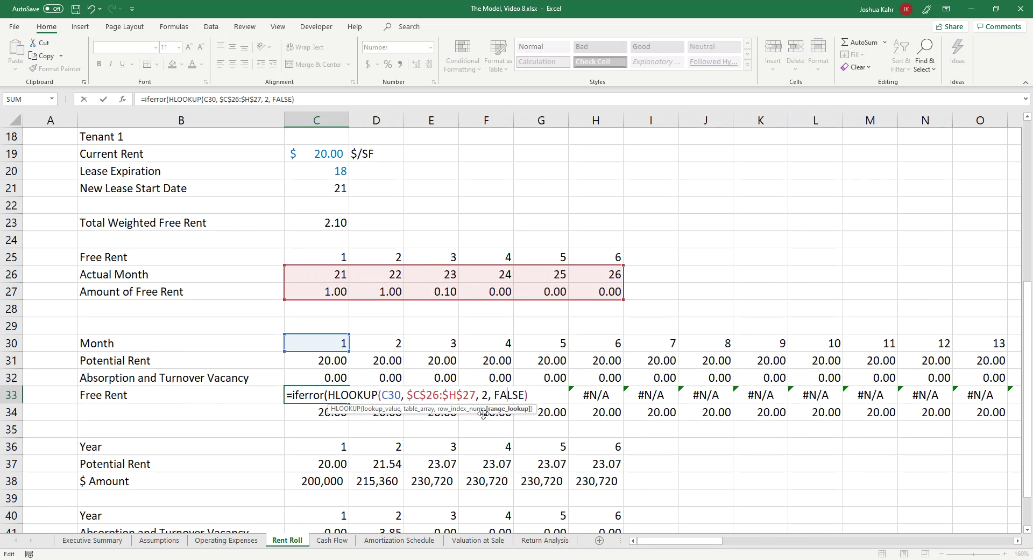
pyautogui.write(', 0')
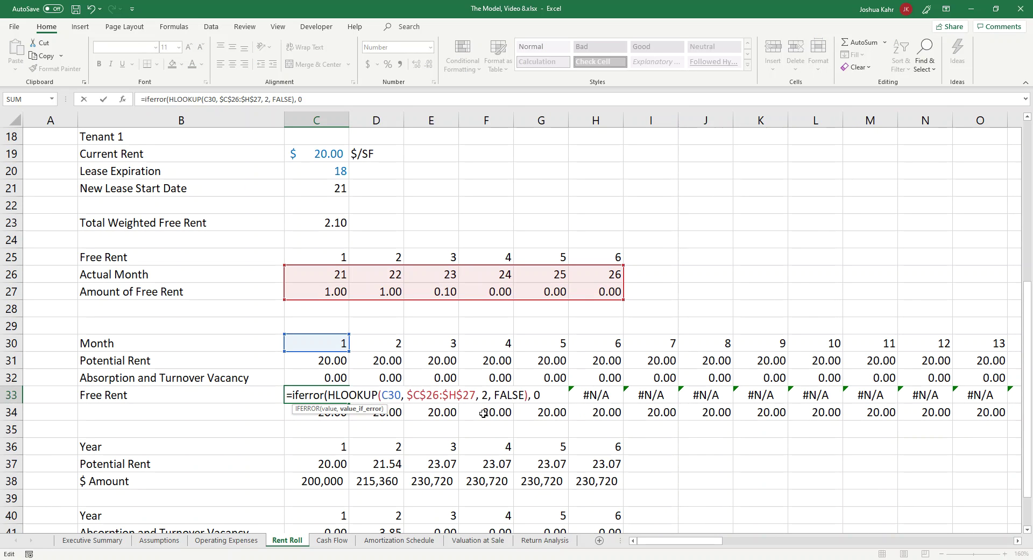
pyautogui.write(')')
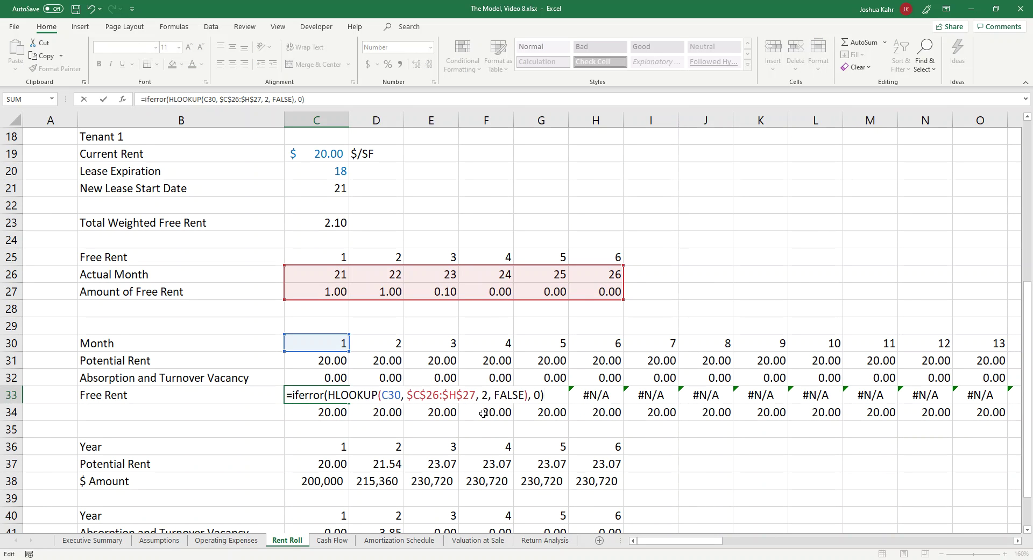
pyautogui.press('Return')
# - Copy the C33 IFERROR formula across the Free Rent row 33 through month 72
pyautogui.press('Up')
pyautogui.hotkey('ctrl', 'c')
pyautogui.press('Right')
pyautogui.hotkey('ctrl', 'shift', 'Right')
pyautogui.hotkey('ctrl', 'v')
# - Multiply the month 21 Free Rent formula in W33 by the negative of the potential rent in W31
pyautogui.press('Right')
pyautogui.press('Right')
pyautogui.press('Right')
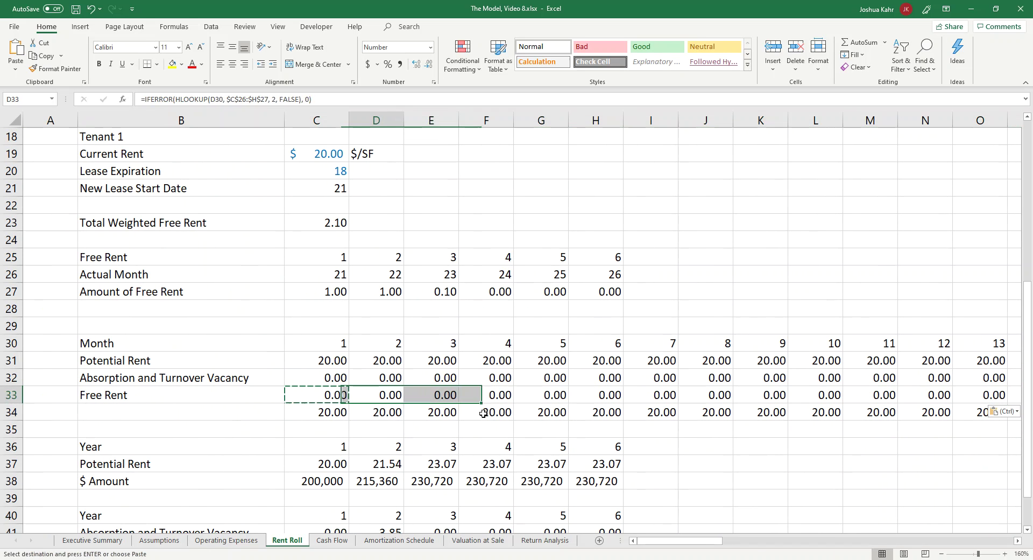
pyautogui.press('Right')
pyautogui.press('Right')
pyautogui.press('Right')
pyautogui.press('Right')
pyautogui.press('Right')
pyautogui.press('Right')
pyautogui.press('Right')
pyautogui.press('Right')
pyautogui.press('Right')
pyautogui.press('Right')
pyautogui.press('Right')
pyautogui.press('Right')
pyautogui.press('Right')
pyautogui.press('Right')
pyautogui.press('Right')
pyautogui.press('Right')
pyautogui.press('Right')
pyautogui.press('Right')
pyautogui.press('Right')
pyautogui.press('Right')
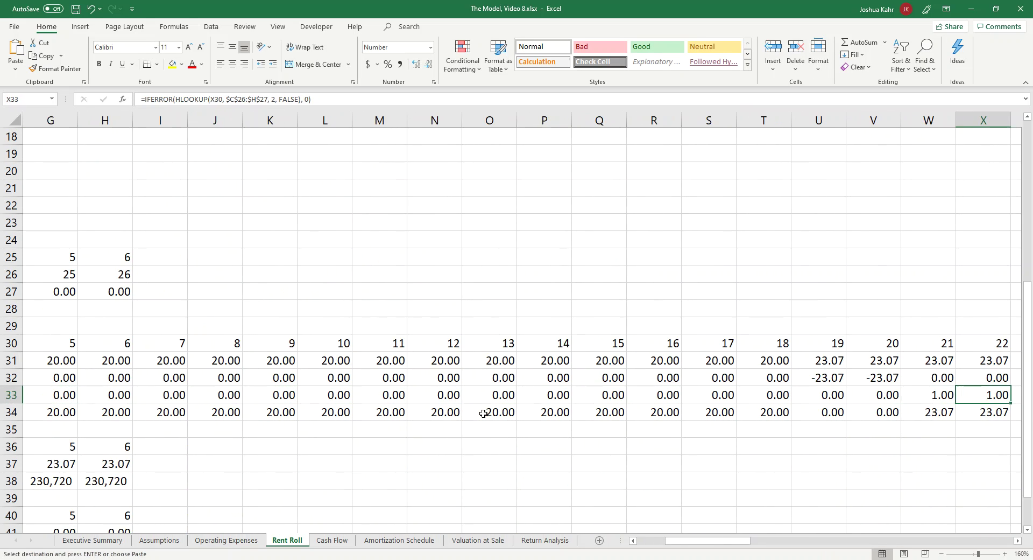
pyautogui.press('Right')
pyautogui.press('Left')
pyautogui.press('Left')
pyautogui.press('Left')
pyautogui.press('Left')
pyautogui.press('Left')
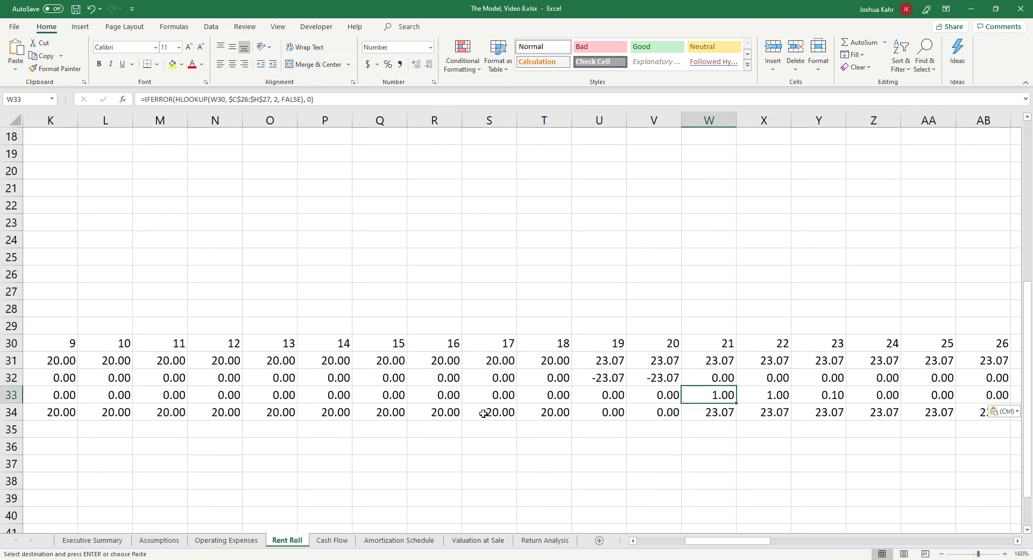
pyautogui.press('F2')
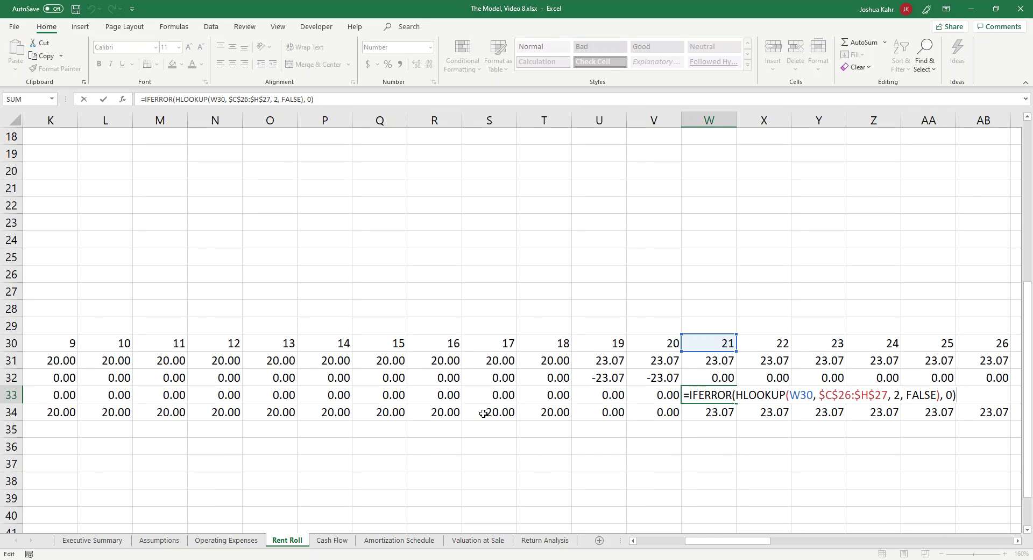
pyautogui.write('*-')
pyautogui.click(701, 364)
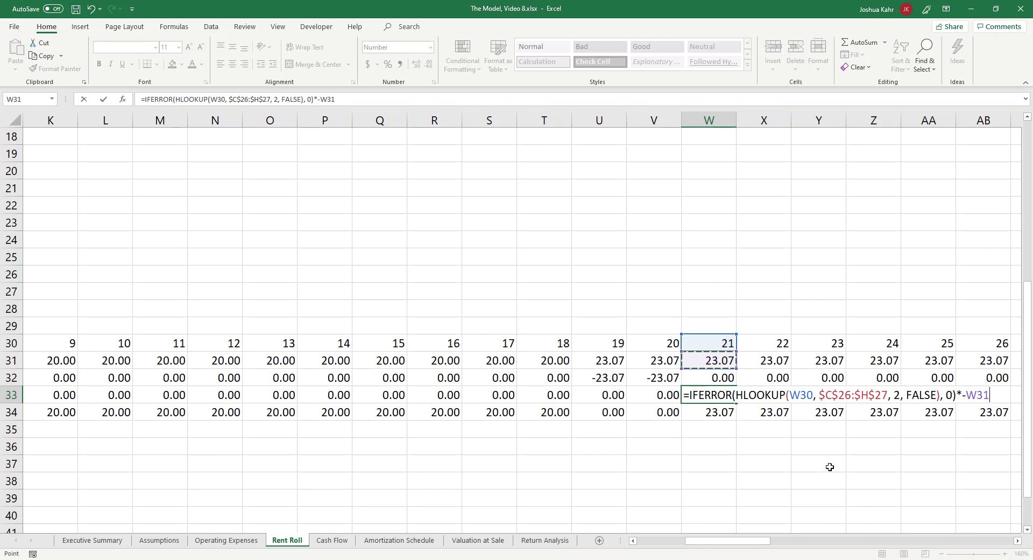
pyautogui.press('Return')
# - Copy the W33 Free Rent formula to months 22 and 23 in X33 and Y33
pyautogui.press('Up')
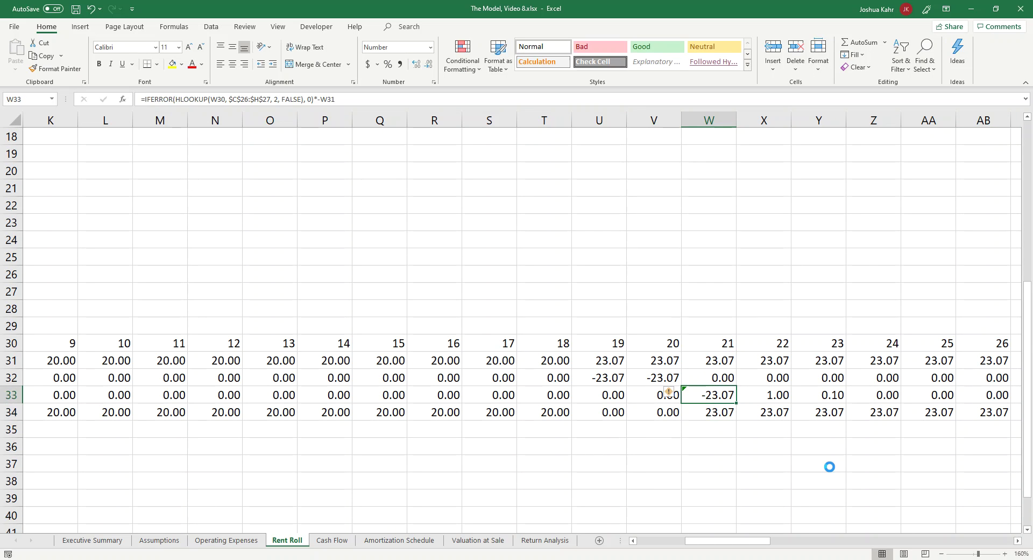
pyautogui.hotkey('ctrl', 'c')
pyautogui.press('Right')
pyautogui.hotkey('ctrl', 'v')
pyautogui.press('Right')
pyautogui.hotkey('ctrl', 'v')
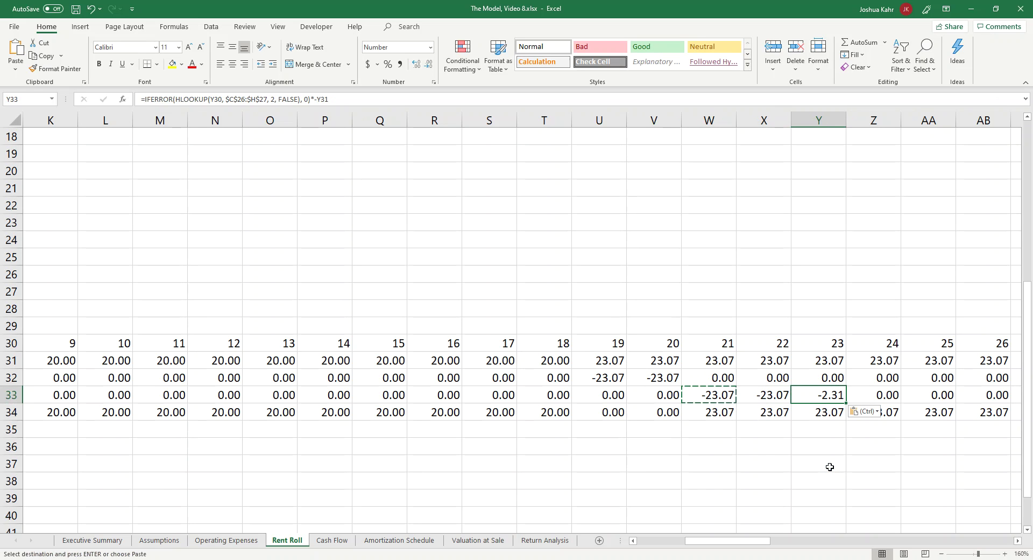
# - Replace the month 21 total in W34 with a SUM of W31:W33, including the free rent
pyautogui.press('Down')
pyautogui.press('Left')
pyautogui.press('Left')
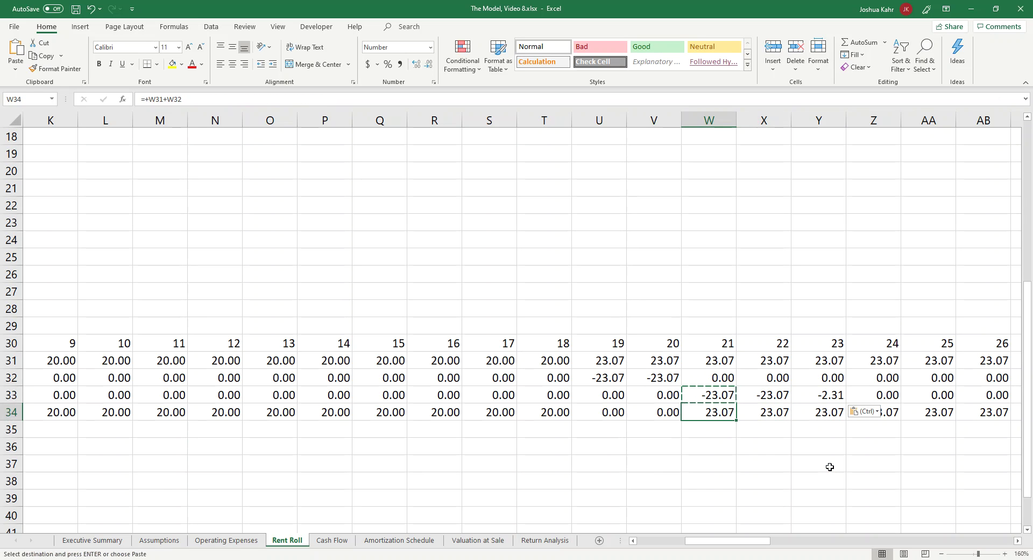
pyautogui.write('+sum(')
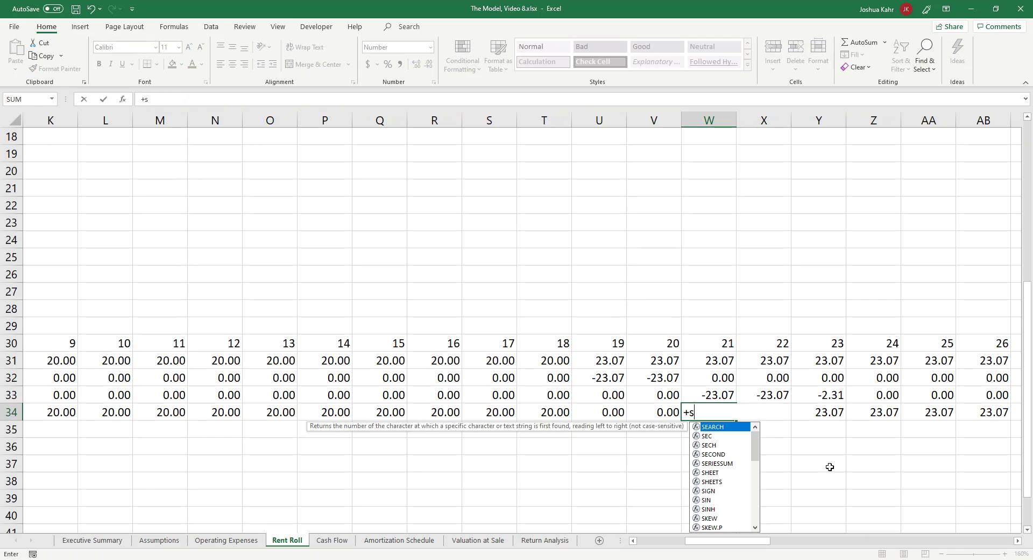
pyautogui.press('Up')
pyautogui.hotkey('shift', 'Up')
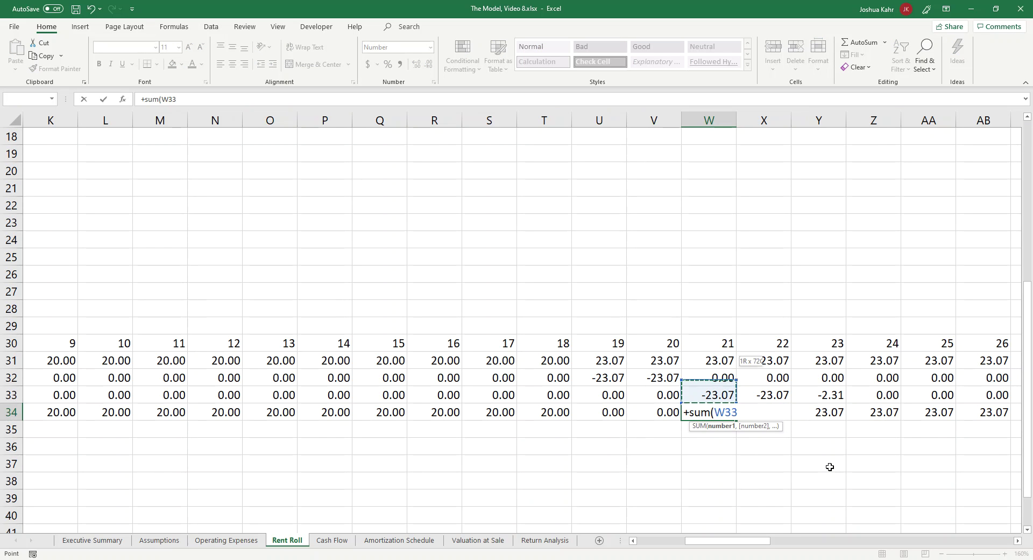
pyautogui.hotkey('shift', 'Up')
pyautogui.press('Return')
# - Copy the month 21 formulas in W31:W34 across the later months through month 72
pyautogui.press('Up')
pyautogui.hotkey('ctrl', 'c')
pyautogui.press('Up')
pyautogui.press('Up')
pyautogui.press('Up')
pyautogui.hotkey('shift', 'Down')
pyautogui.hotkey('shift', 'Down')
pyautogui.hotkey('shift', 'Down')
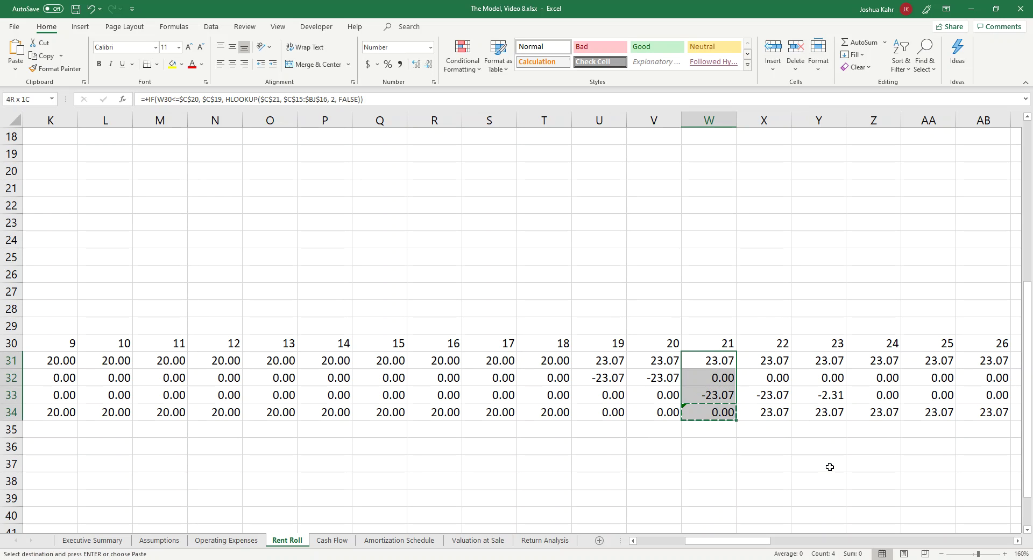
pyautogui.hotkey('ctrl', 'c')
pyautogui.hotkey('ctrl', 'v')
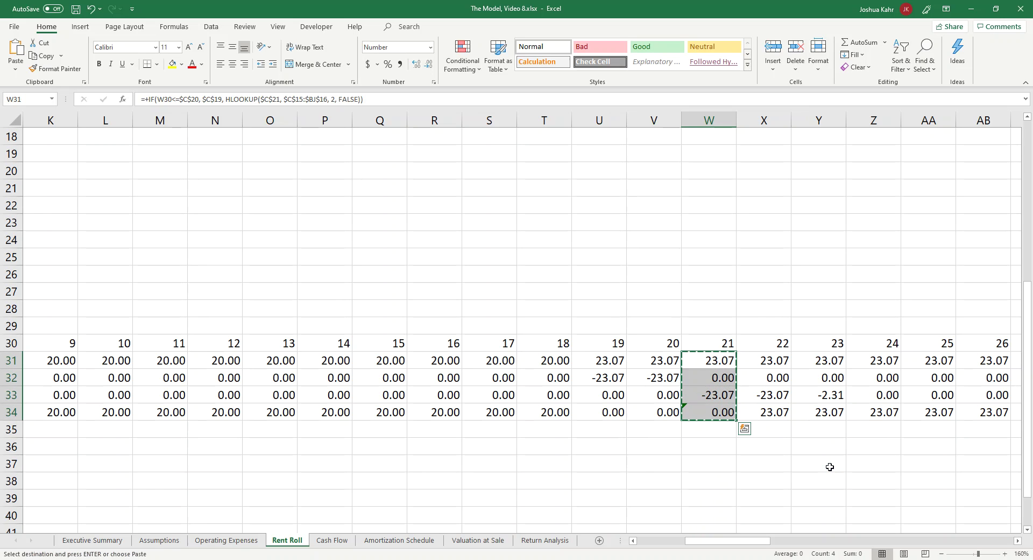
pyautogui.hotkey('ctrl', 'q')
pyautogui.press('Right')
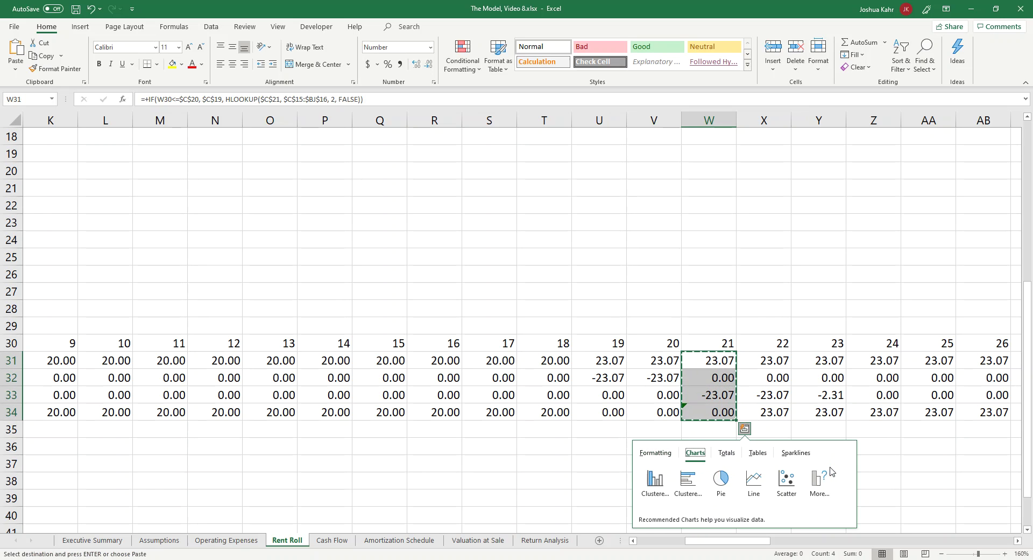
pyautogui.press('Escape')
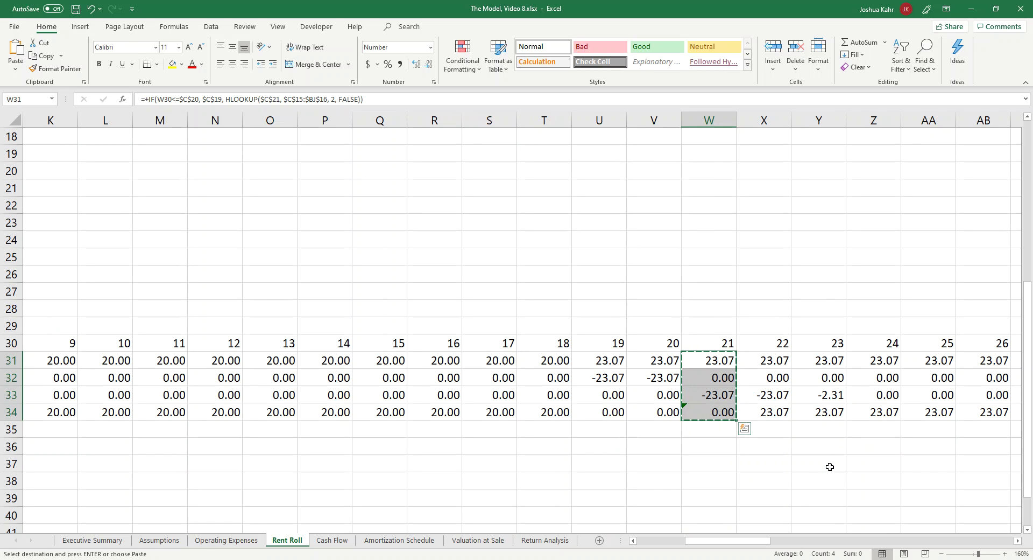
pyautogui.hotkey('ctrl', 'shift', 'Right')
pyautogui.hotkey('ctrl', 'v')
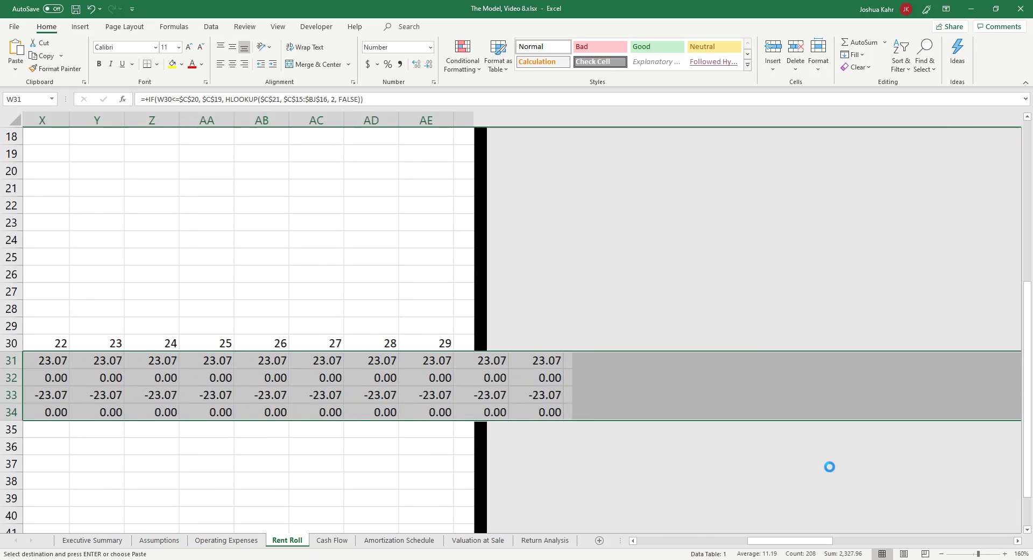
# - Paste the W31:W34 formulas back across the earlier months, from month 1 in column C to month 21
pyautogui.press('Left')
pyautogui.press('Right')
pyautogui.hotkey('shift', 'Down')
pyautogui.hotkey('shift', 'Down')
pyautogui.hotkey('shift', 'Down')
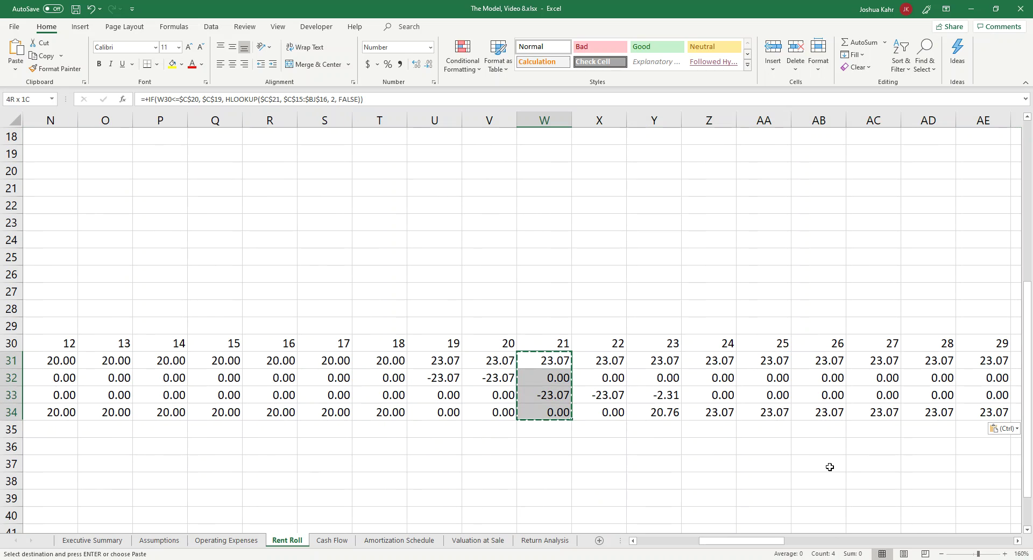
pyautogui.hotkey('ctrl', 'shift', 'Left')
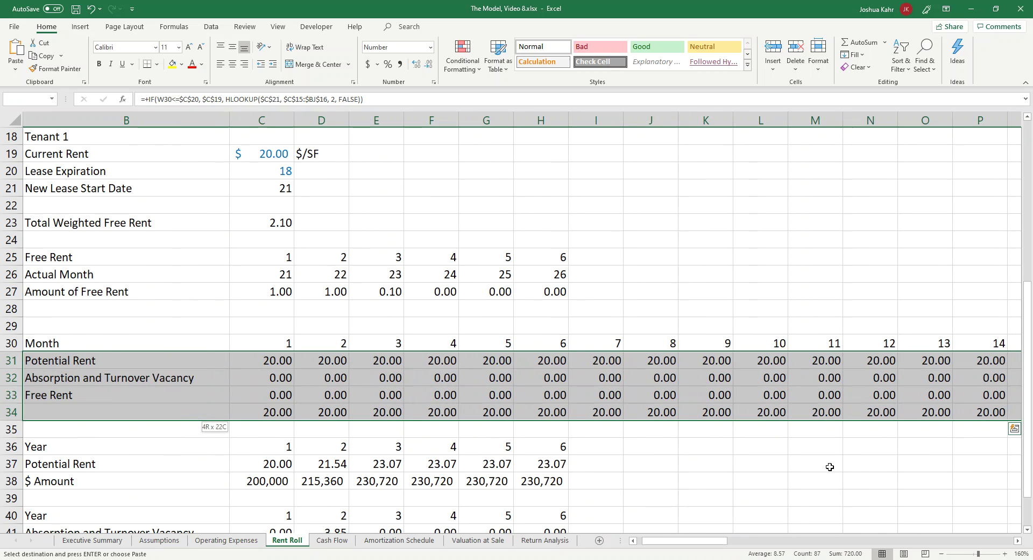
pyautogui.hotkey('shift', 'Right')
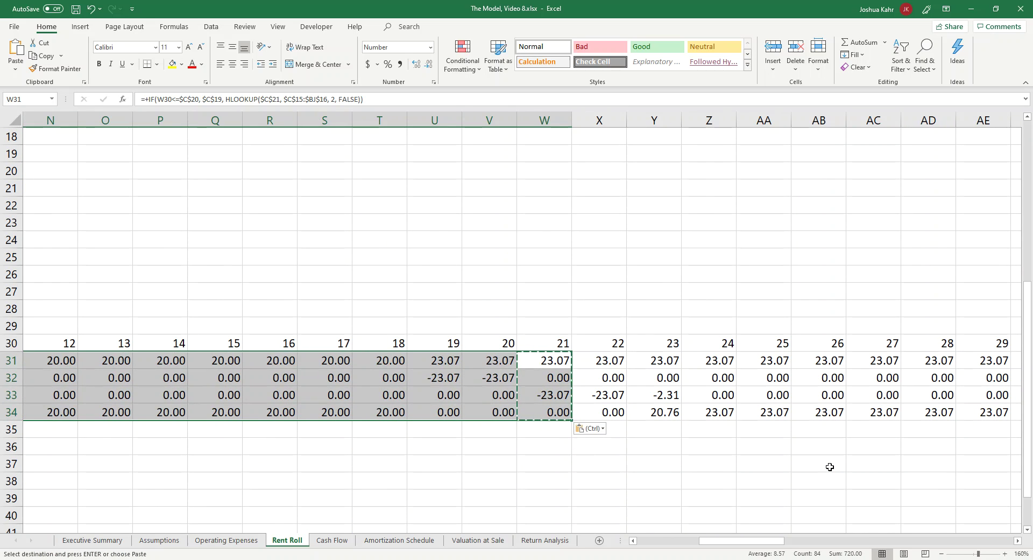
pyautogui.press('Left')
pyautogui.press('Left')
pyautogui.press('Left')
pyautogui.press('Left')
pyautogui.press('Left')
pyautogui.press('Left')
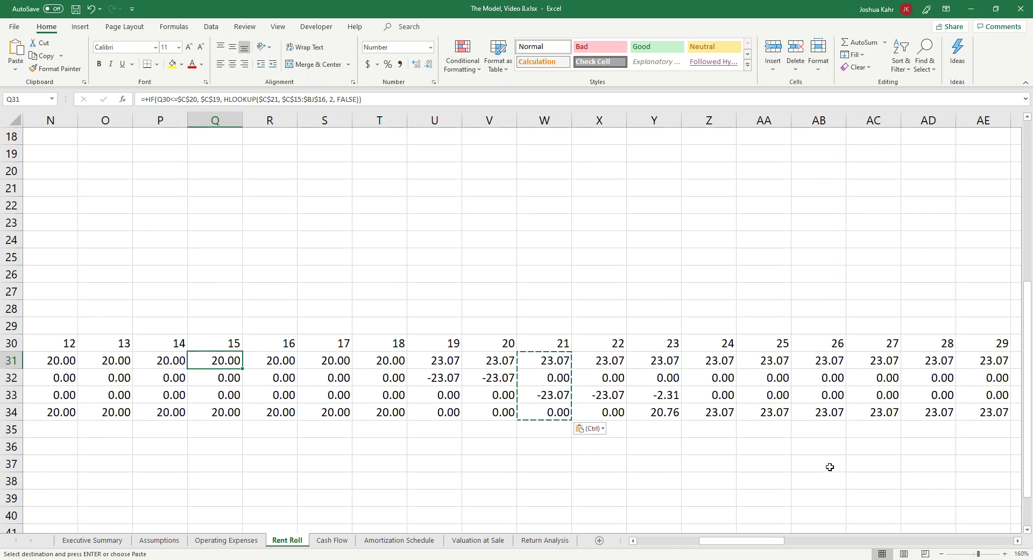
# - Examine the yearly Potential Rent and Absorption and Turnover Vacancy tables below the monthly schedule
pyautogui.press('Left')
pyautogui.press('Left')
pyautogui.press('Left')
pyautogui.press('Left')
pyautogui.press('Left')
pyautogui.press('Left')
pyautogui.press('Left')
pyautogui.press('Left')
pyautogui.press('Left')
pyautogui.press('Left')
pyautogui.press('Left')
pyautogui.press('Left')
pyautogui.press('Left')
pyautogui.press('Left')
pyautogui.press('Left')
pyautogui.press('Left')
pyautogui.press('Down')
pyautogui.press('Down')
pyautogui.press('Down')
pyautogui.press('Down')
pyautogui.press('Down')
pyautogui.press('Down')
pyautogui.press('Down')
pyautogui.press('Down')
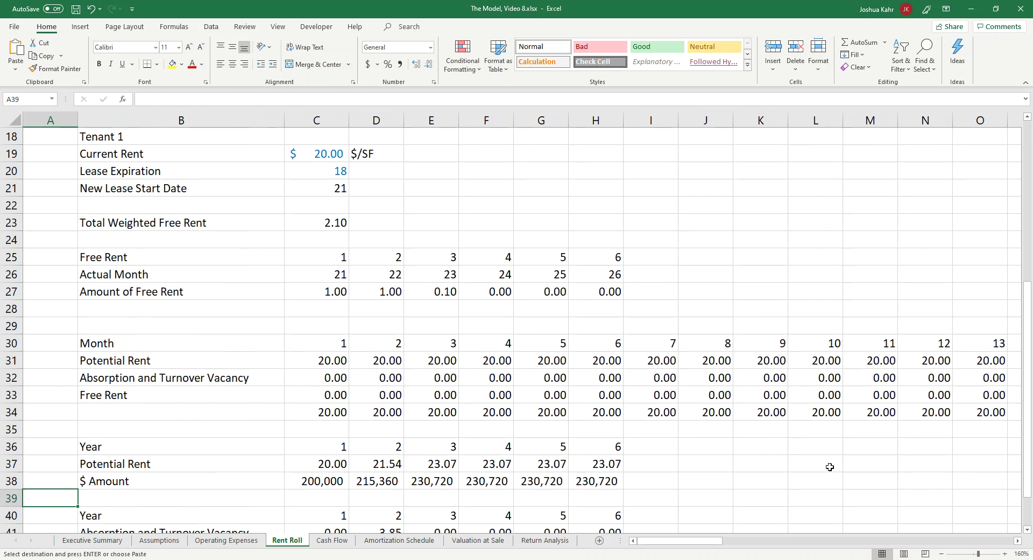
pyautogui.press('Down')
pyautogui.press('Down')
pyautogui.press('Down')
pyautogui.press('Down')
pyautogui.press('Down')
pyautogui.press('Down')
pyautogui.press('Down')
pyautogui.press('Up')
pyautogui.press('Up')
pyautogui.press('Up')
pyautogui.press('Up')
pyautogui.press('Up')
pyautogui.press('Right')
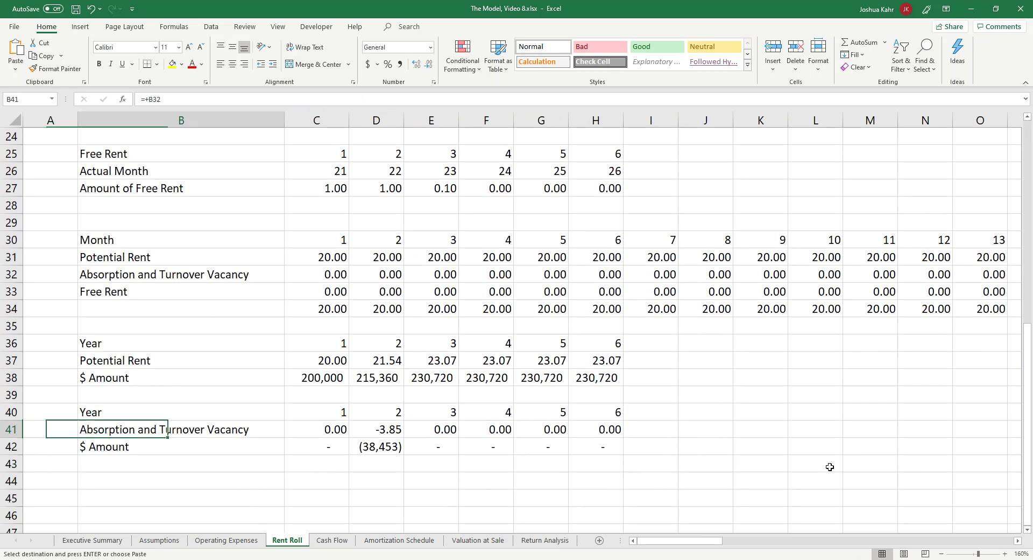
pyautogui.press('Right')
pyautogui.press('Right')
# - Review the monthly Potential Rent row from the first months through month 19, when the new rent applies
pyautogui.press('Up')
pyautogui.press('Up')
pyautogui.press('Up')
pyautogui.press('Up')
pyautogui.press('Up')
pyautogui.press('Up')
pyautogui.press('Up')
pyautogui.press('Up')
pyautogui.press('Up')
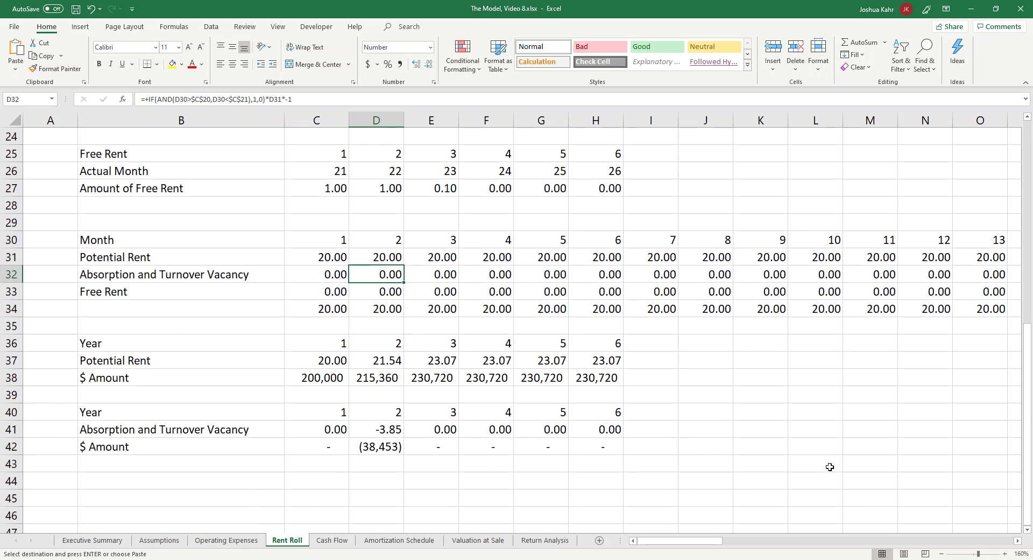
pyautogui.press('Left')
pyautogui.press('Right')
pyautogui.press('Up')
pyautogui.press('Right')
pyautogui.press('Right')
pyautogui.press('Right')
pyautogui.press('Right')
pyautogui.press('Right')
pyautogui.press('Right')
pyautogui.press('Right')
pyautogui.press('Right')
pyautogui.press('Right')
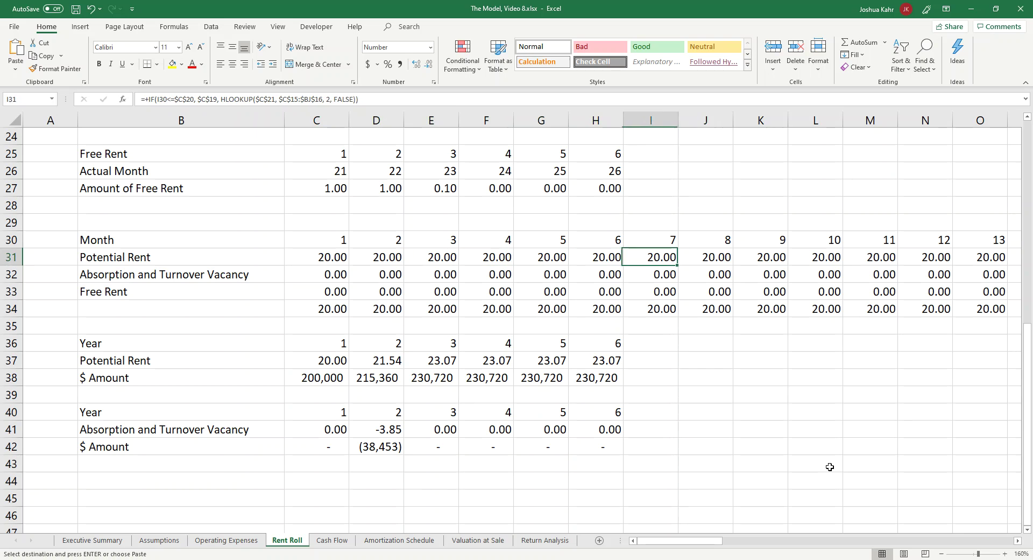
pyautogui.press('Right')
pyautogui.press('Right')
pyautogui.press('Right')
pyautogui.press('Right')
pyautogui.press('Right')
pyautogui.press('Right')
pyautogui.press('Right')
pyautogui.press('Right')
pyautogui.press('Right')
pyautogui.press('Right')
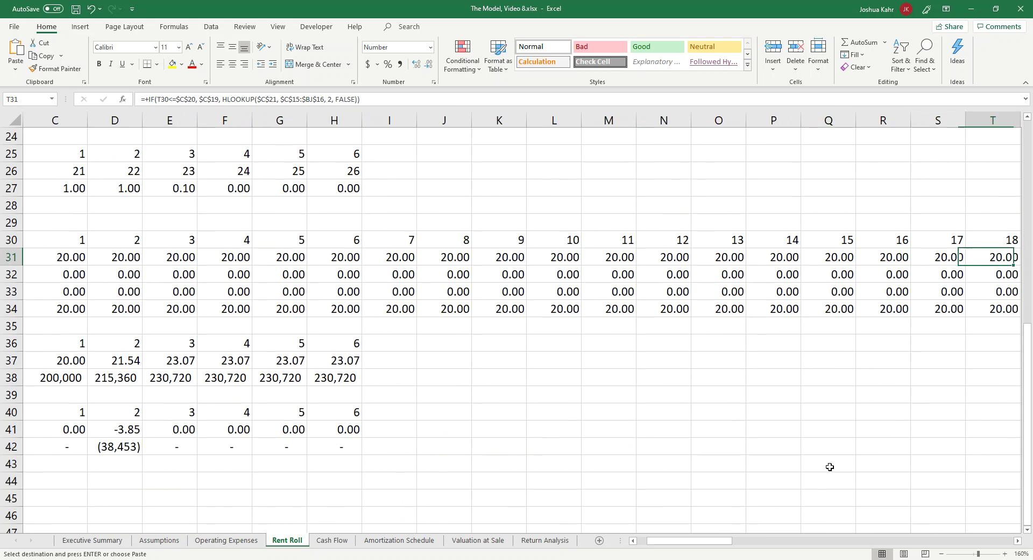
pyautogui.press('Left')
pyautogui.press('Left')
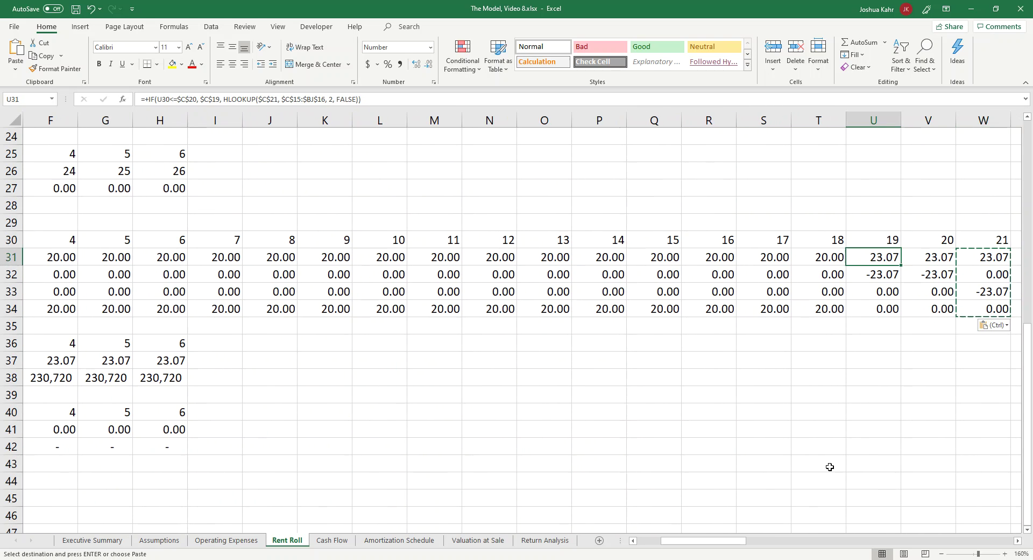
# - Inspect the turnover vacancy in months 19 and 20 and the Free Rent amounts from month 21 to 23
pyautogui.press('Down')
pyautogui.hotkey('shift', 'Right')
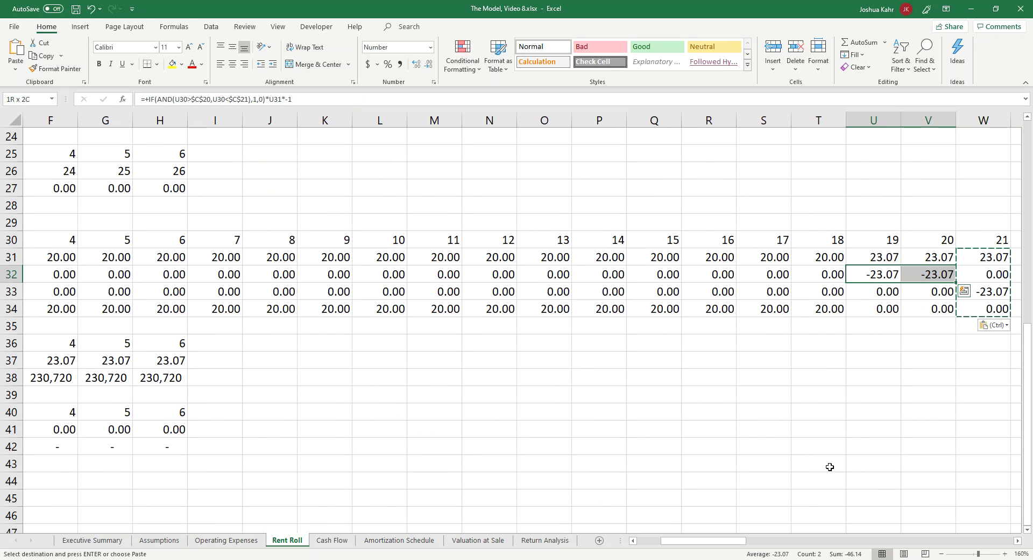
pyautogui.press('Right')
pyautogui.press('Right')
pyautogui.press('Down')
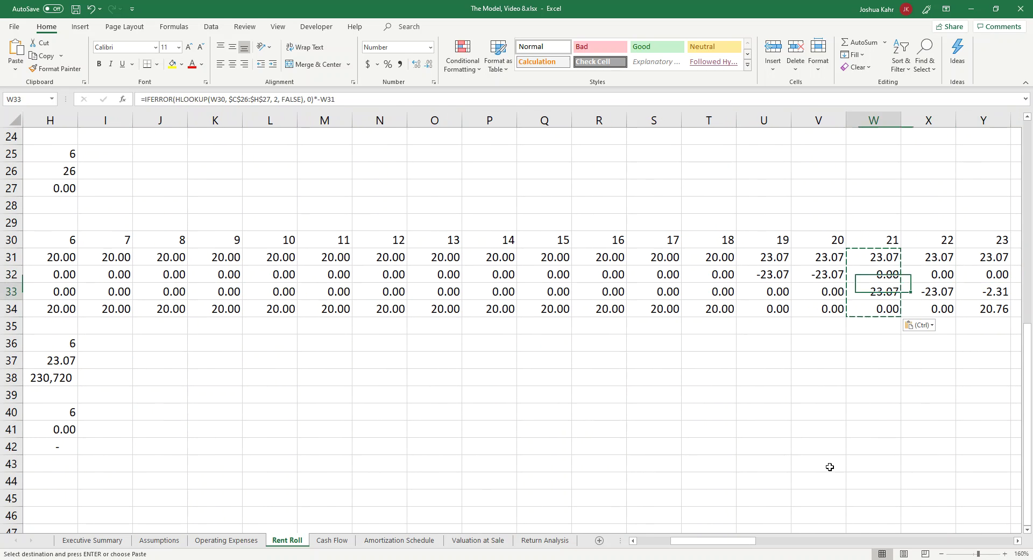
pyautogui.hotkey('shift', 'Right')
pyautogui.press('Right')
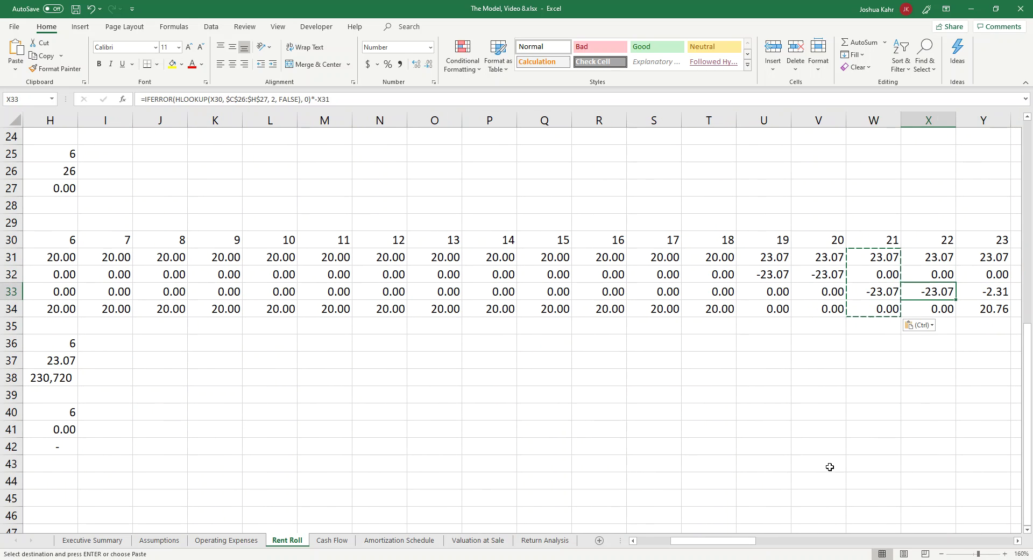
pyautogui.hotkey('shift', 'Right')
pyautogui.press('Right')
# - Check the Free Rent formulas in row 33 across the later months through month 58
pyautogui.press('Right')
pyautogui.press('Right')
pyautogui.press('Right')
pyautogui.press('Right')
pyautogui.press('Right')
pyautogui.press('Right')
pyautogui.press('Right')
pyautogui.press('Right')
pyautogui.press('Right')
pyautogui.press('Right')
pyautogui.press('Right')
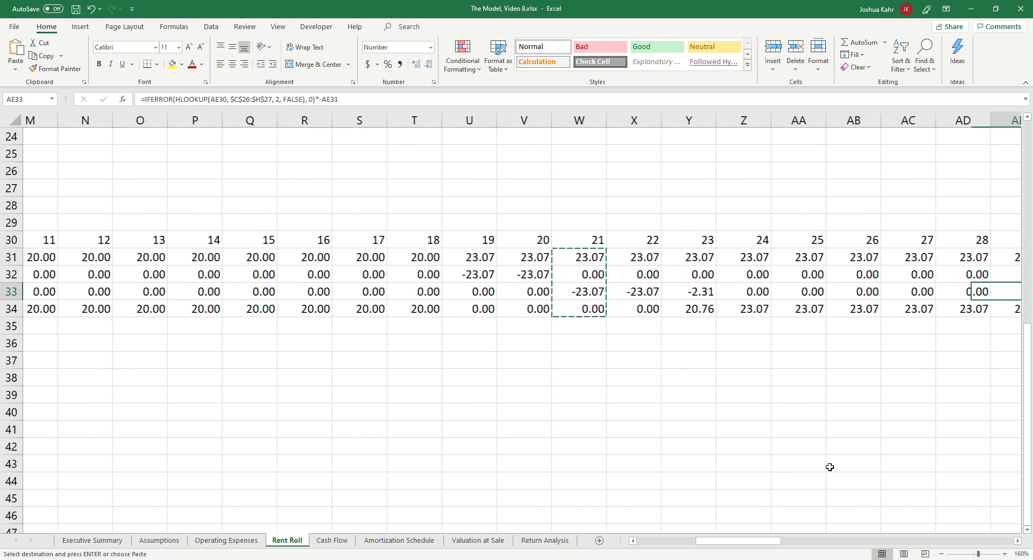
pyautogui.press('Right')
pyautogui.press('Right')
pyautogui.press('Right')
pyautogui.press('Right')
pyautogui.press('Right')
pyautogui.press('Right')
pyautogui.press('Right')
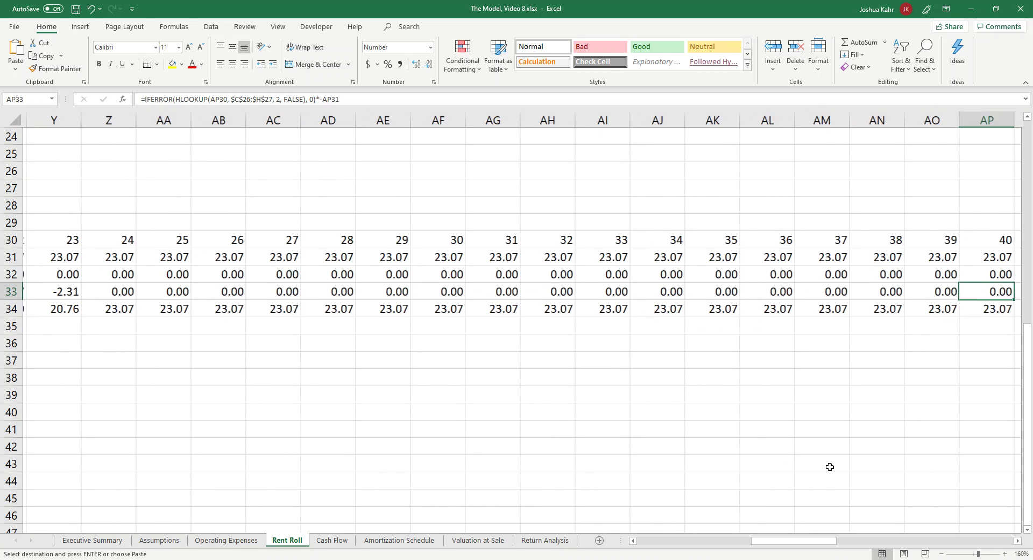
pyautogui.press('Right')
pyautogui.press('Right')
pyautogui.press('Right')
pyautogui.press('Right')
pyautogui.press('Right')
pyautogui.press('Right')
pyautogui.press('Right')
pyautogui.press('Right')
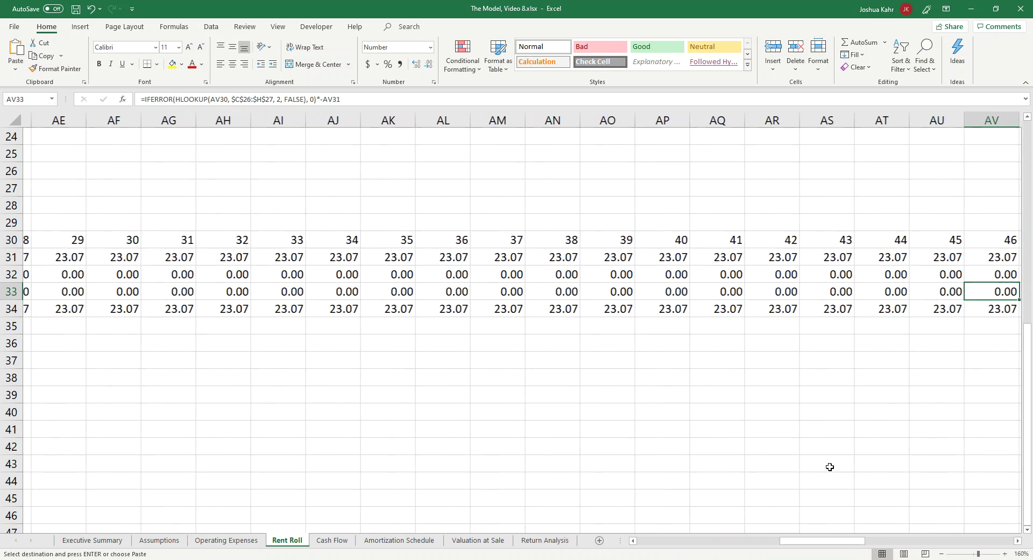
pyautogui.press('Right')
pyautogui.press('Right')
pyautogui.press('Right')
pyautogui.press('Right')
pyautogui.press('Right')
pyautogui.press('Right')
pyautogui.press('Right')
pyautogui.press('Right')
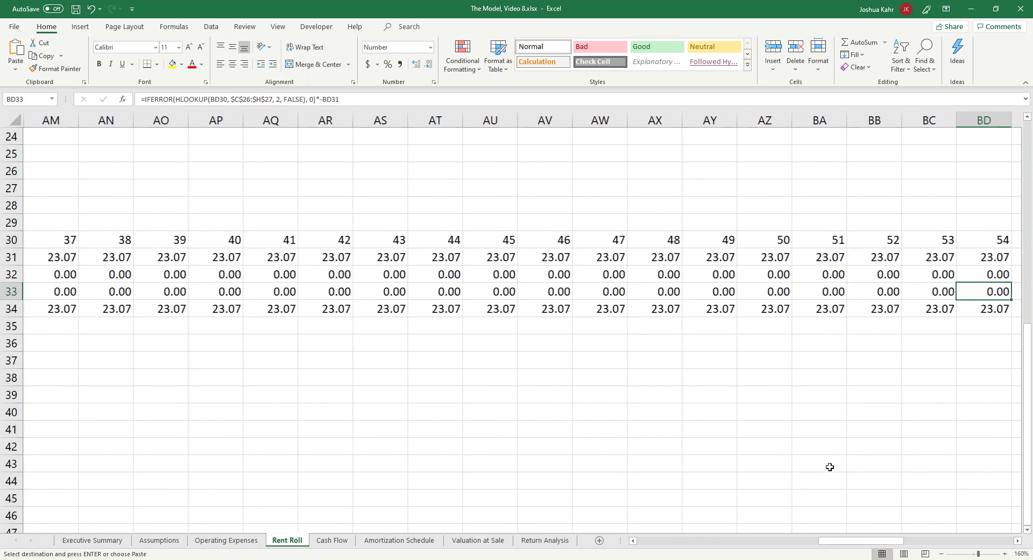
pyautogui.press('Right')
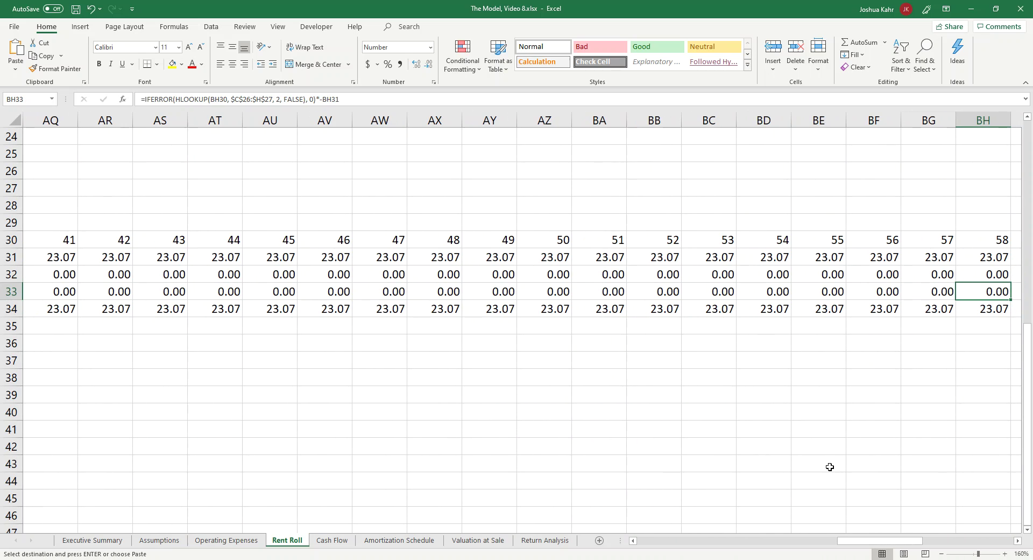
# - Look back along the Free Rent row to its label and check the yearly Potential Rent row beneath the schedule
pyautogui.press('Left')
pyautogui.press('Left')
pyautogui.press('Left')
pyautogui.press('Left')
pyautogui.press('Left')
pyautogui.press('Left')
pyautogui.press('Left')
pyautogui.press('Left')
pyautogui.press('Left')
pyautogui.press('Left')
pyautogui.press('Left')
pyautogui.press('Left')
pyautogui.press('Left')
pyautogui.press('Left')
pyautogui.press('Left')
pyautogui.press('Left')
pyautogui.press('Left')
pyautogui.press('Left')
pyautogui.press('Left')
pyautogui.press('Left')
pyautogui.press('Left')
pyautogui.press('Left')
pyautogui.press('Left')
pyautogui.press('Left')
pyautogui.press('Left')
pyautogui.press('Left')
pyautogui.press('Left')
pyautogui.press('Left')
pyautogui.press('Left')
pyautogui.press('Left')
pyautogui.press('Left')
pyautogui.press('Left')
pyautogui.press('Left')
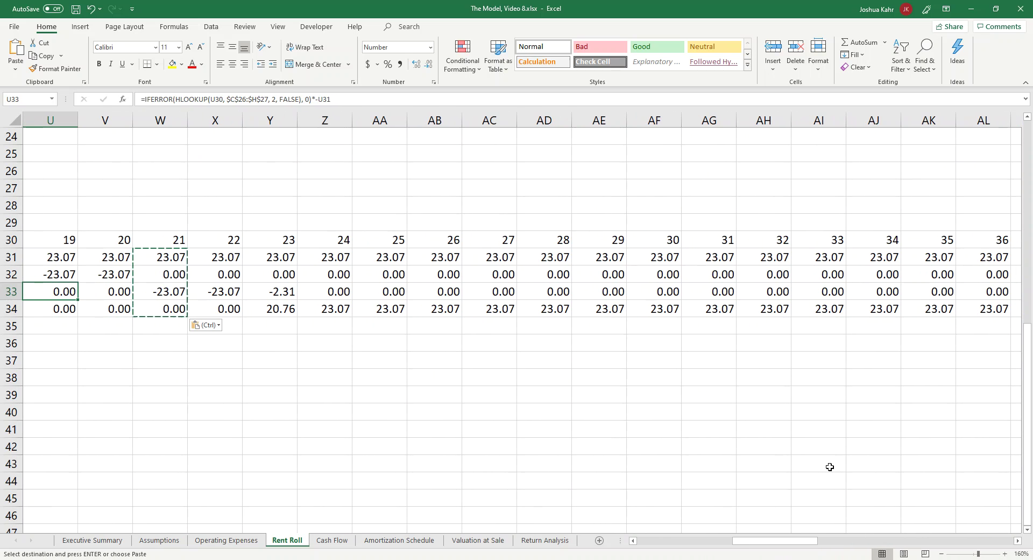
pyautogui.hotkey('ctrl', 'Left')
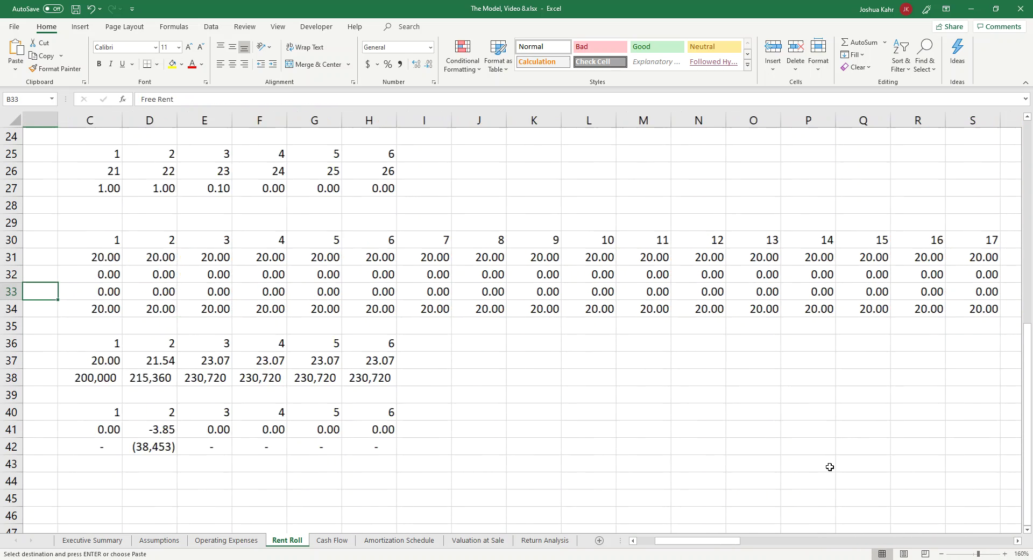
pyautogui.press('Down')
pyautogui.press('Down')
pyautogui.press('Down')
pyautogui.press('Down')
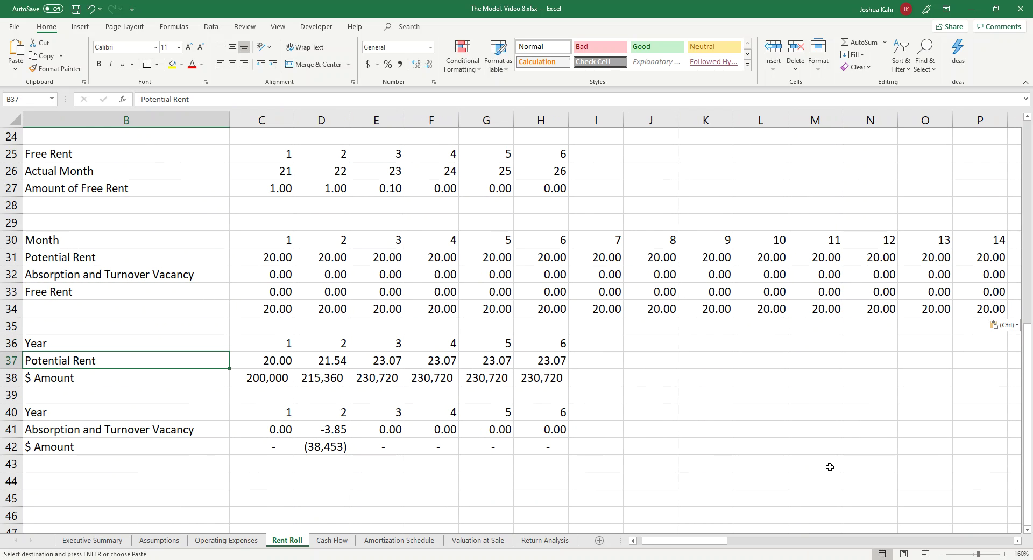
# - Review the Cash Flow sheet, the Assumptions inputs and the IRR sensitivity table on the Executive Summary
pyautogui.click(342, 540)
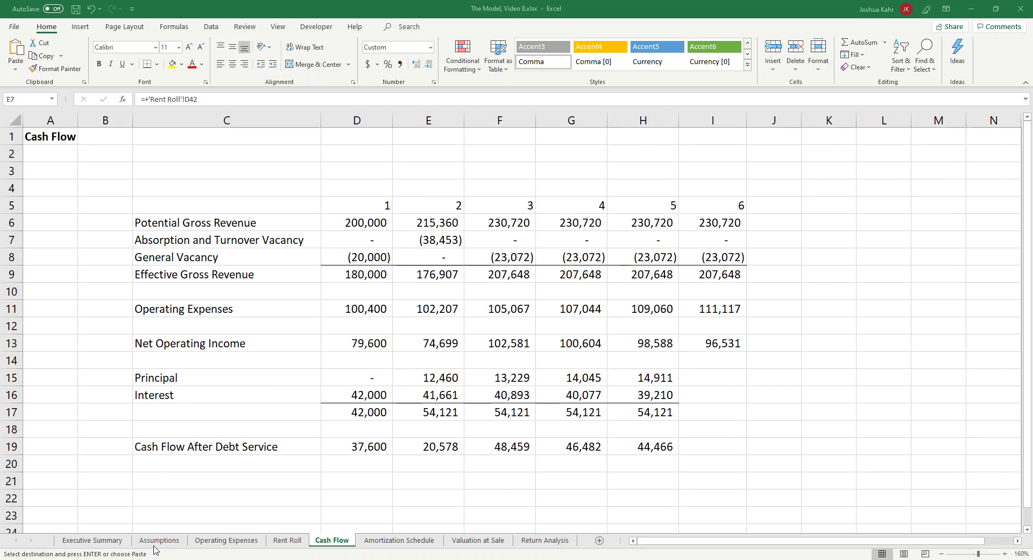
pyautogui.click(173, 540)
pyautogui.click(268, 367)
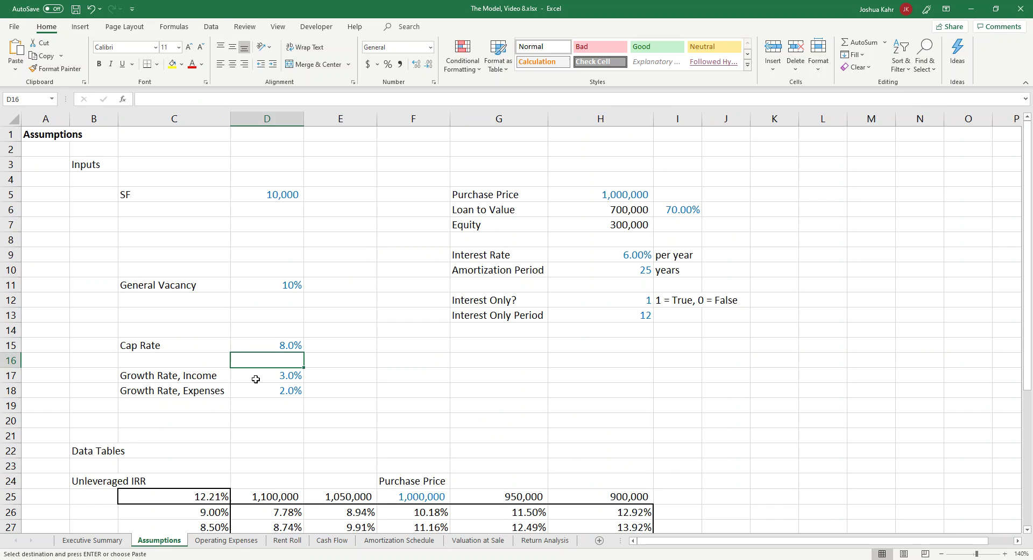
pyautogui.click(93, 540)
pyautogui.click(405, 347)
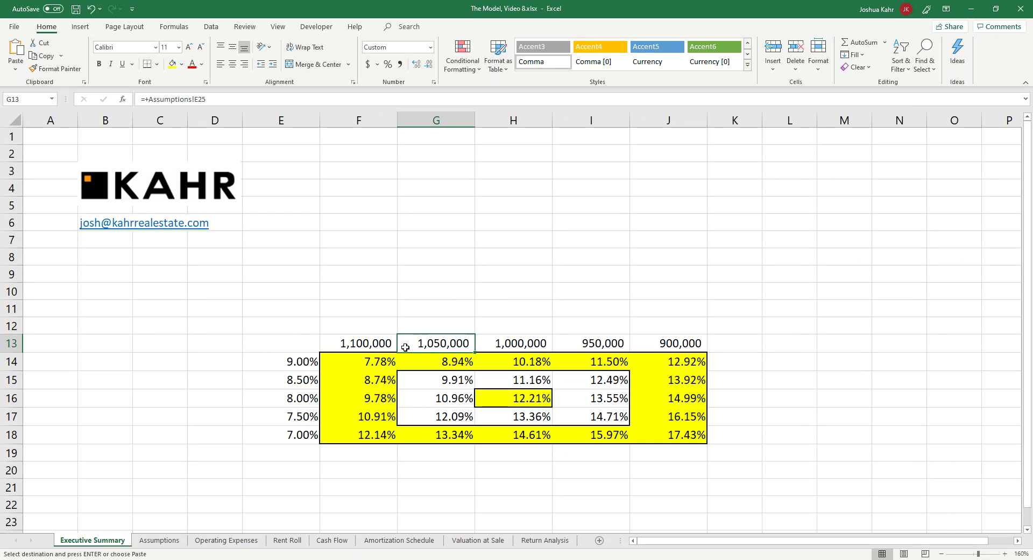